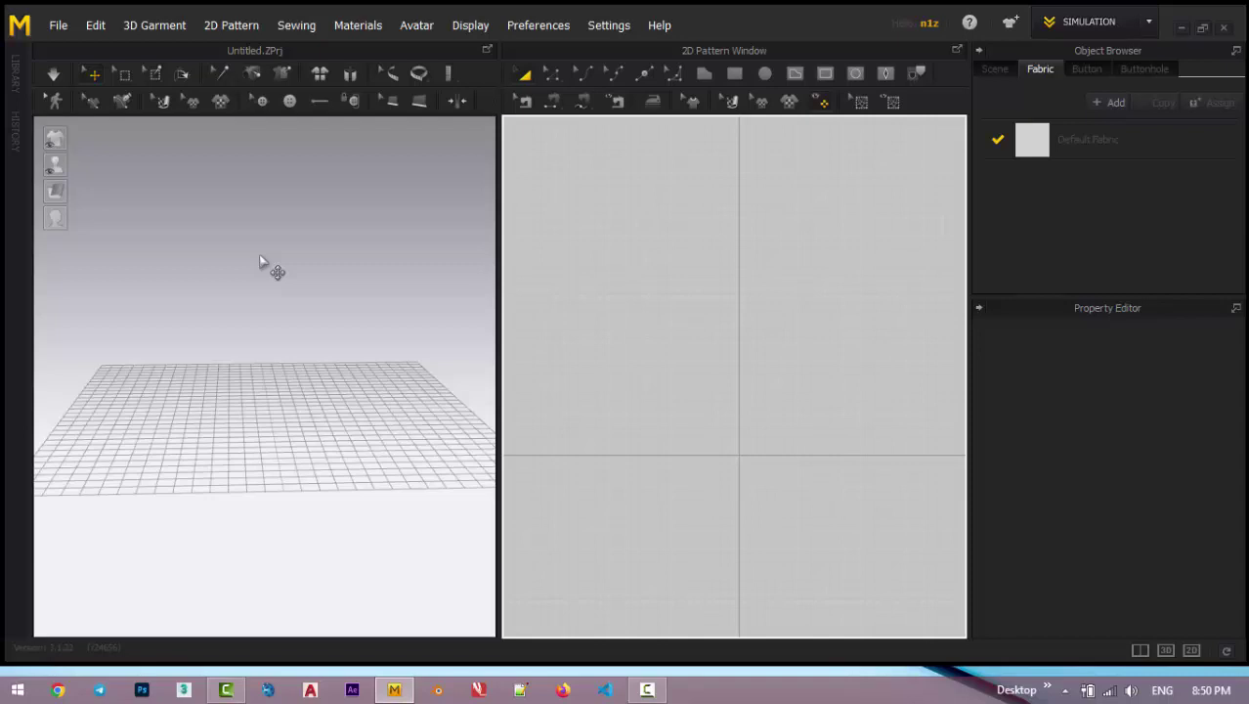
left_click(260, 262)
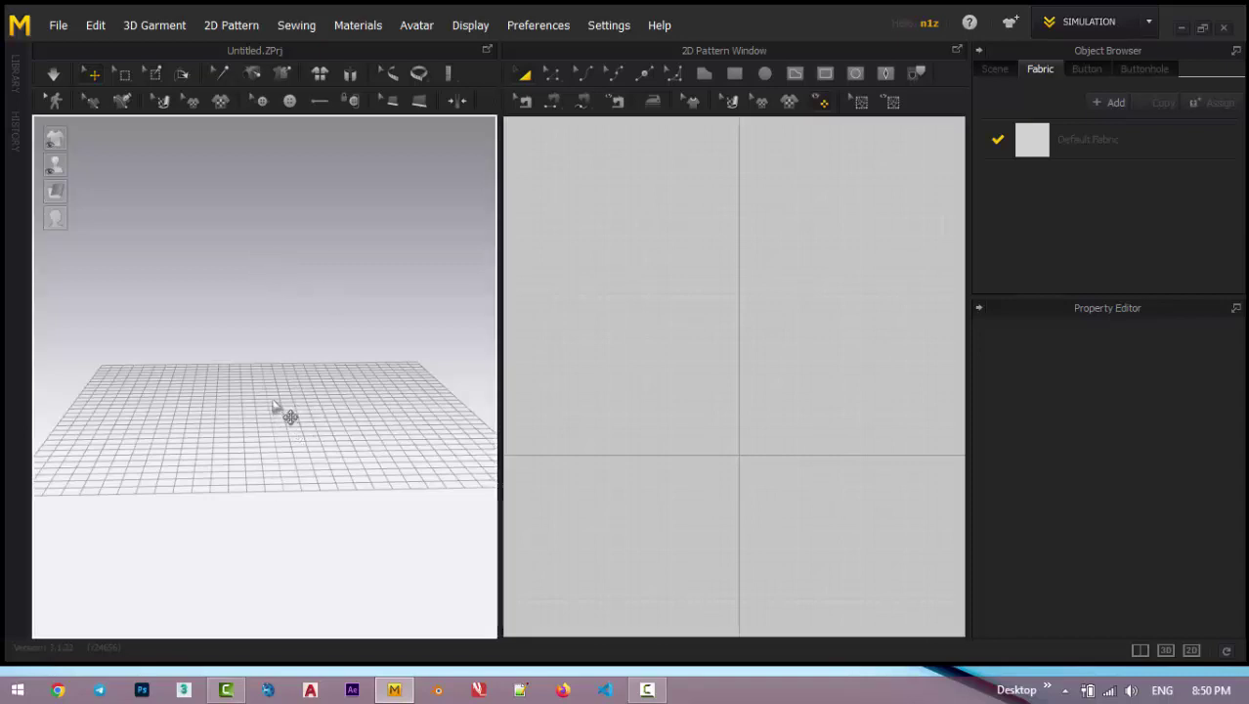
mouse_move(281, 412)
right_mouse_down()
mouse_move(326, 410)
mouse_move(314, 385)
mouse_move(245, 412)
mouse_move(296, 403)
mouse_move(293, 427)
right_mouse_up()
middle_click_drag(293, 427, 379, 371)
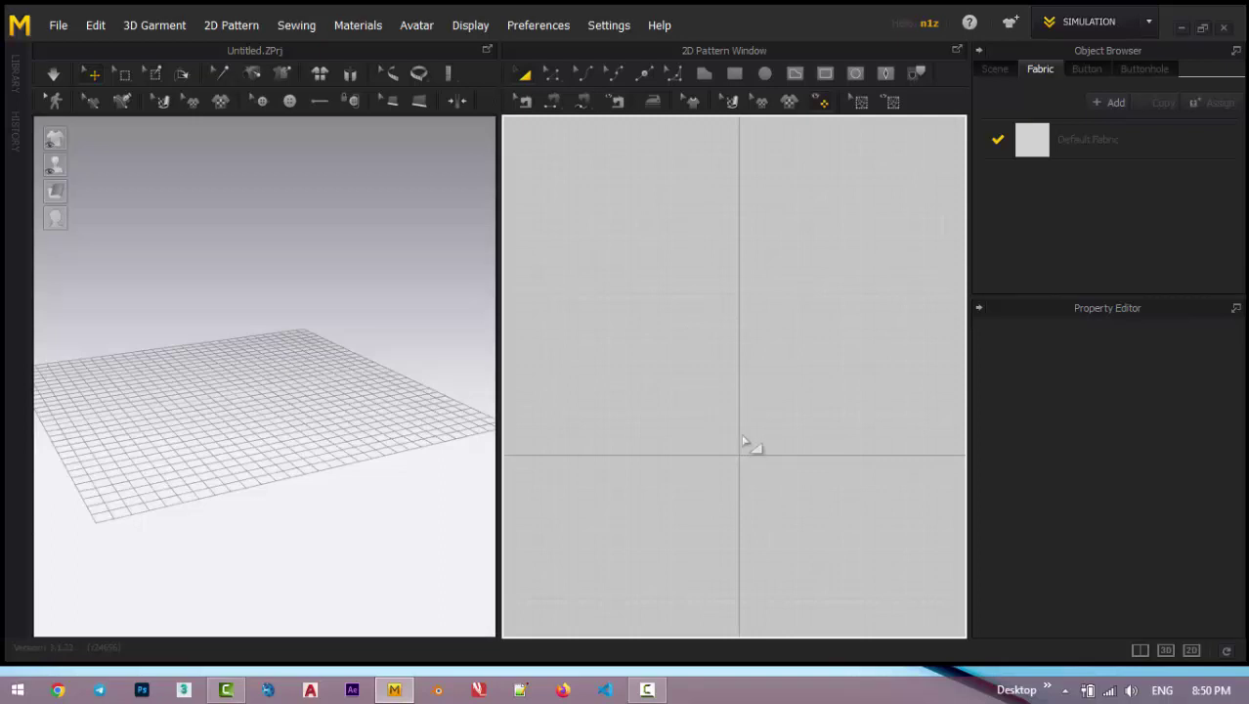
right_click_drag(748, 441, 754, 415)
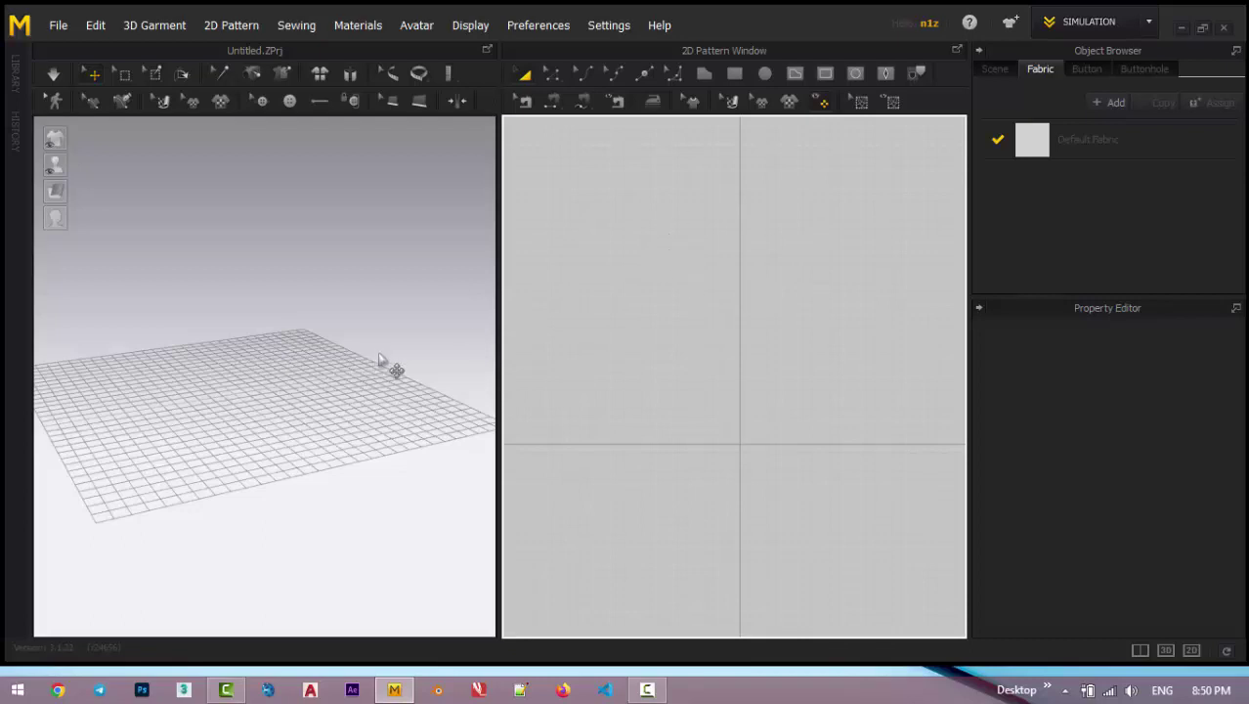
right_click_drag(390, 365, 326, 354)
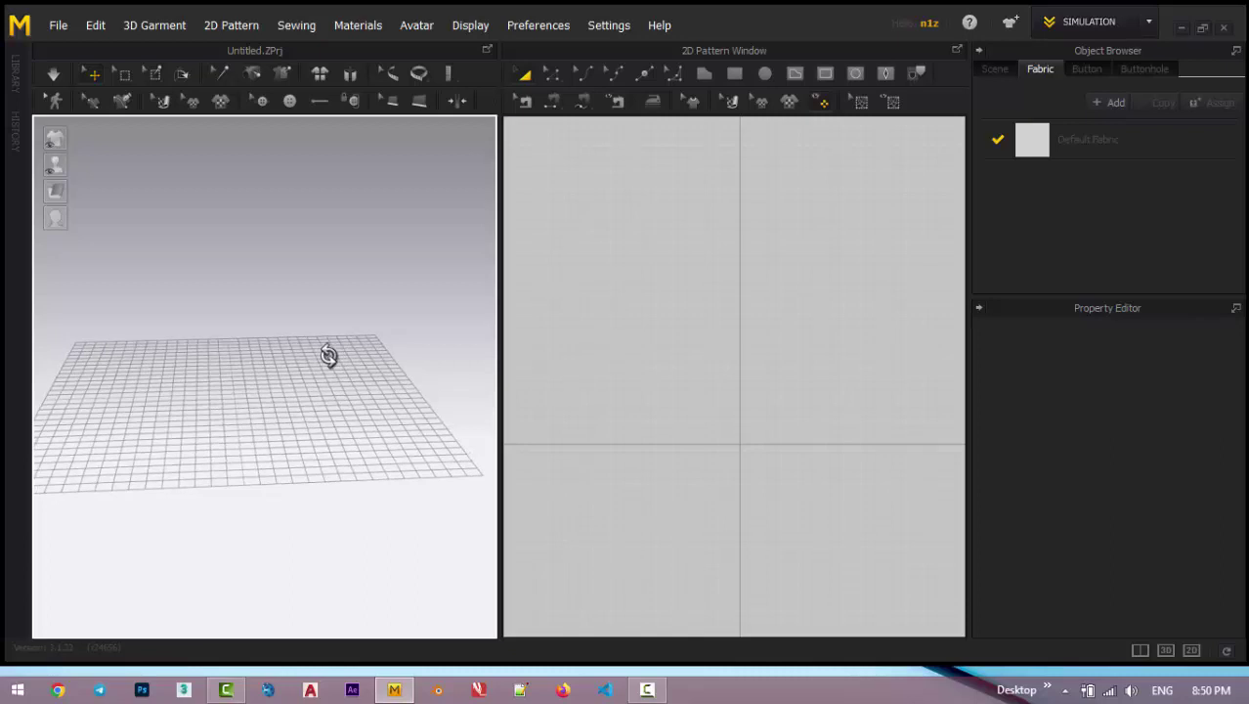
left_click(674, 238)
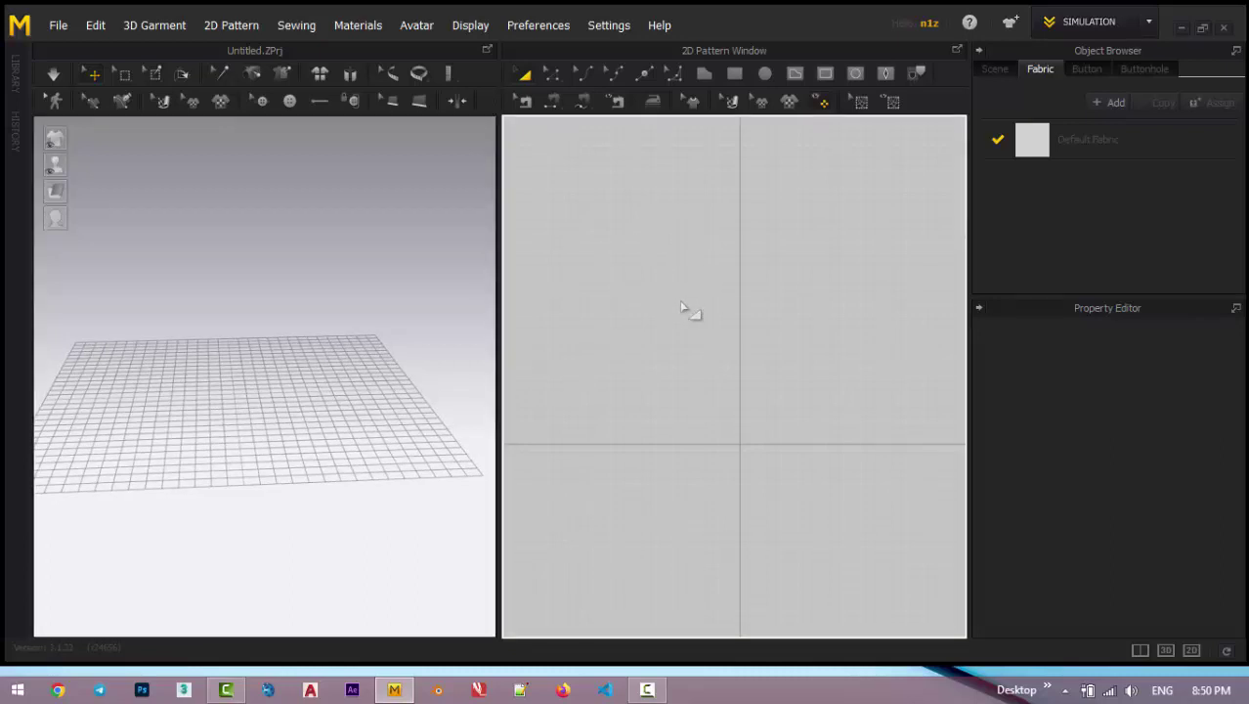
right_click_drag(298, 426, 274, 398)
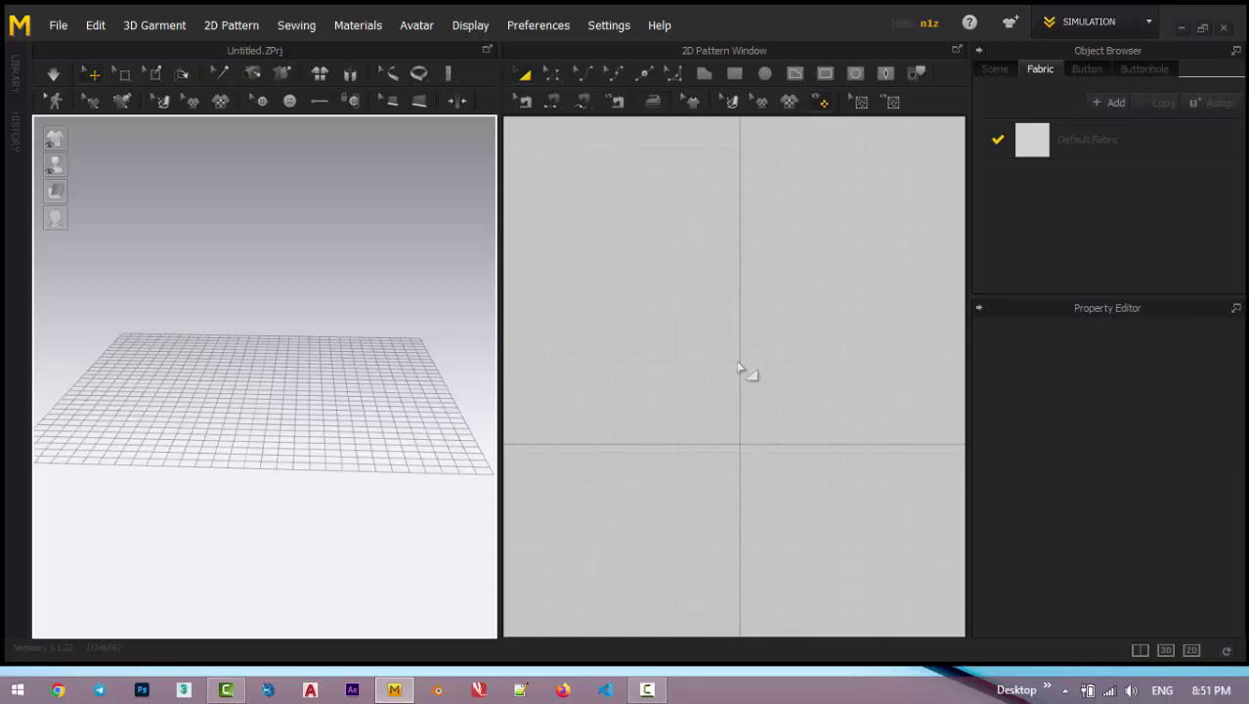
Draw a trial circular pattern with an outline about 776 cm long beside the vertical axis, and delete it.
key("e")
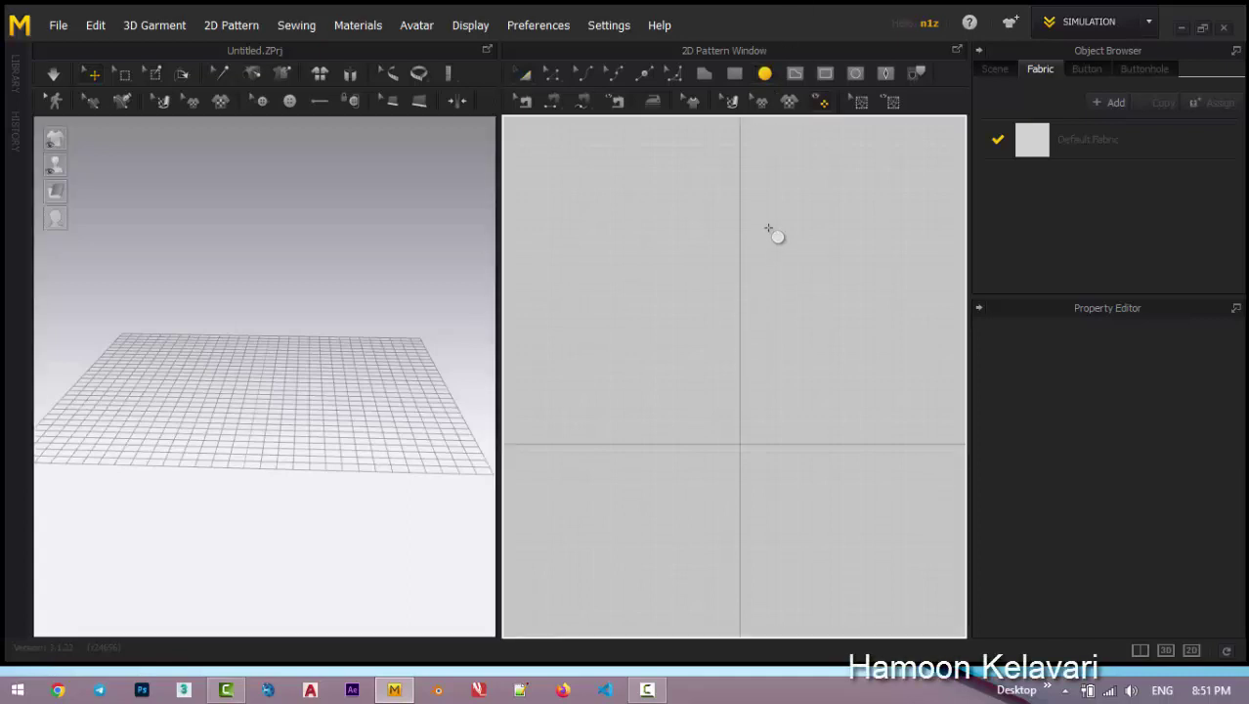
mouse_move(724, 443)
left_mouse_down()
mouse_move(776, 298)
mouse_move(826, 281)
mouse_move(862, 208)
mouse_move(857, 223)
left_mouse_up()
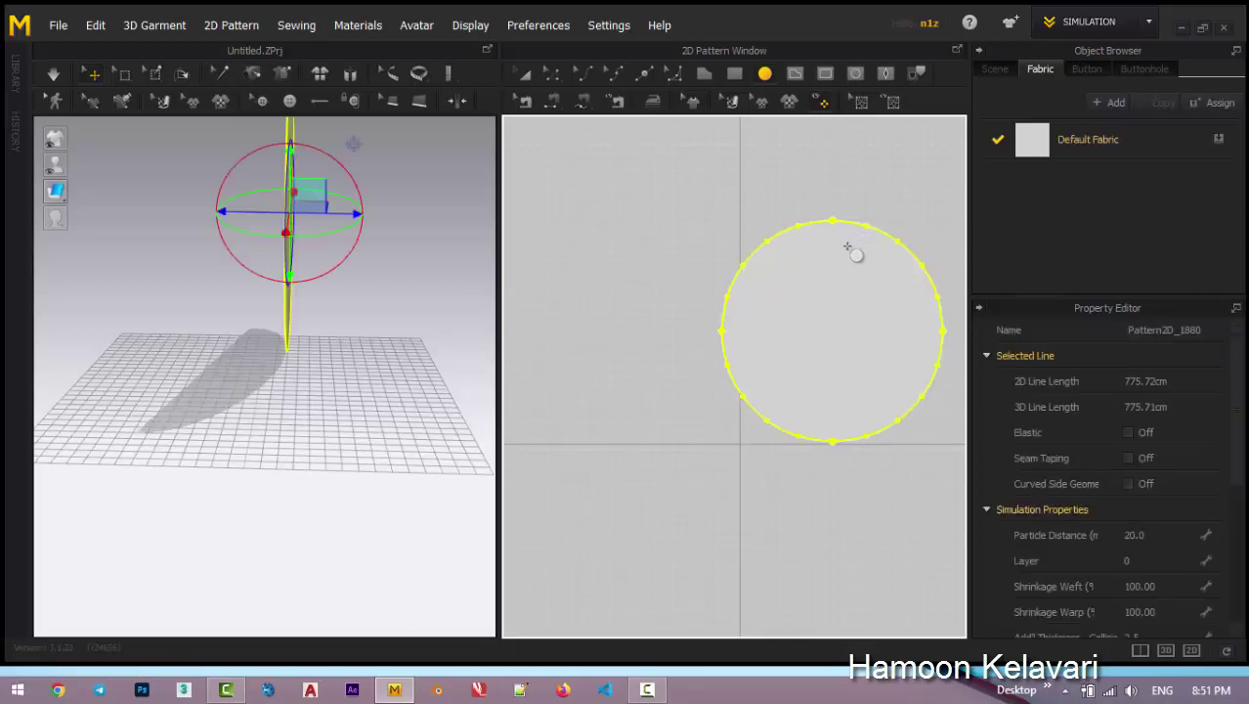
key("Delete")
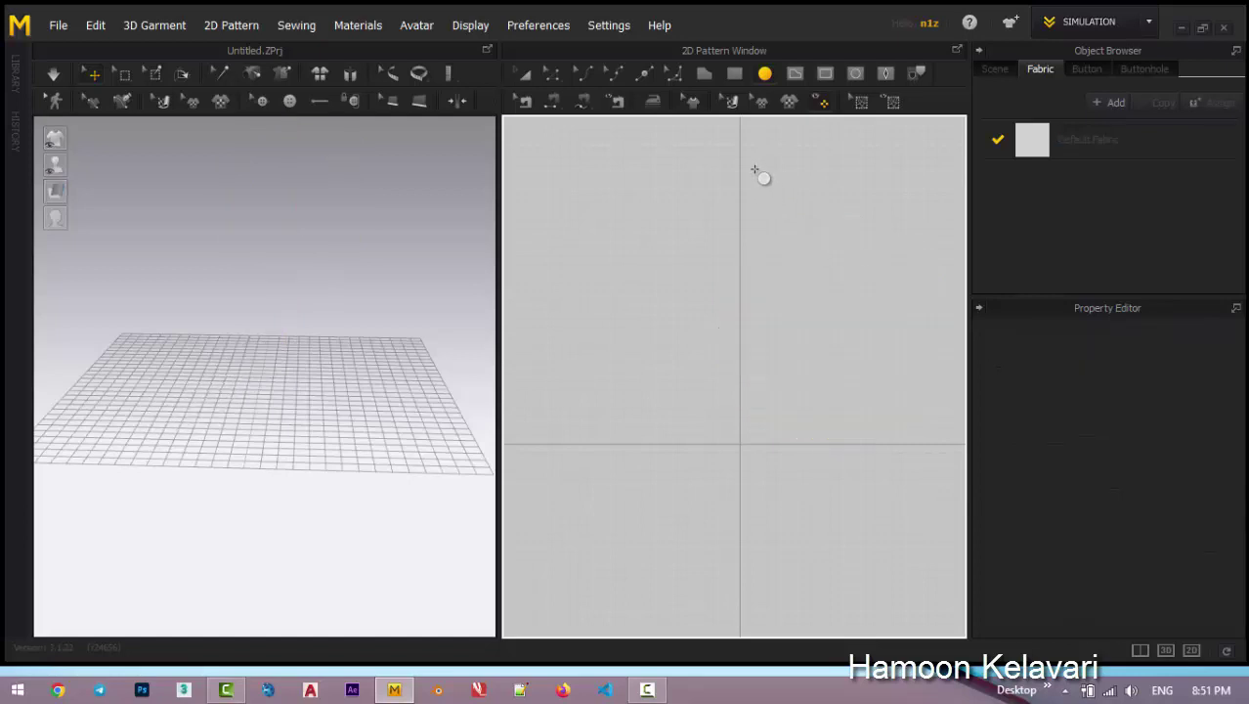
Draw a trial tall elliptical pattern with an outline about 905 cm long, inspect it in 3D, and delete it.
left_click_drag(739, 160, 564, 482)
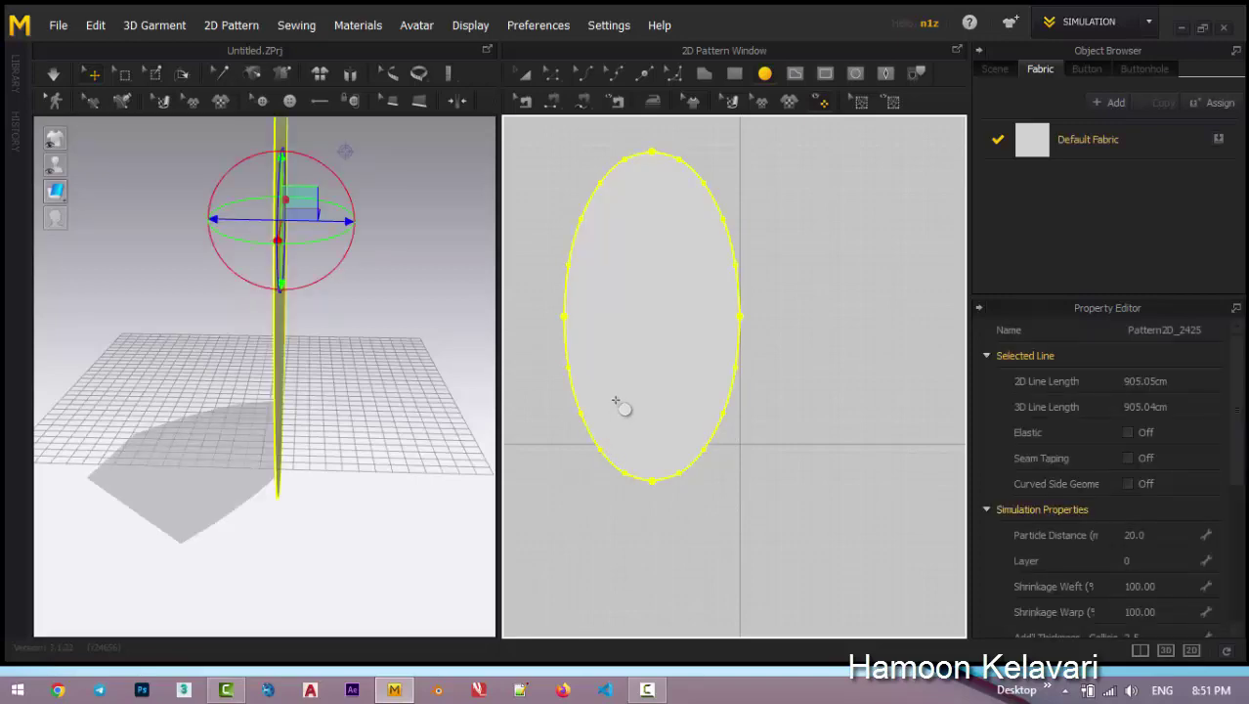
right_click_drag(315, 346, 412, 337)
scroll(398, 339, "down", 3)
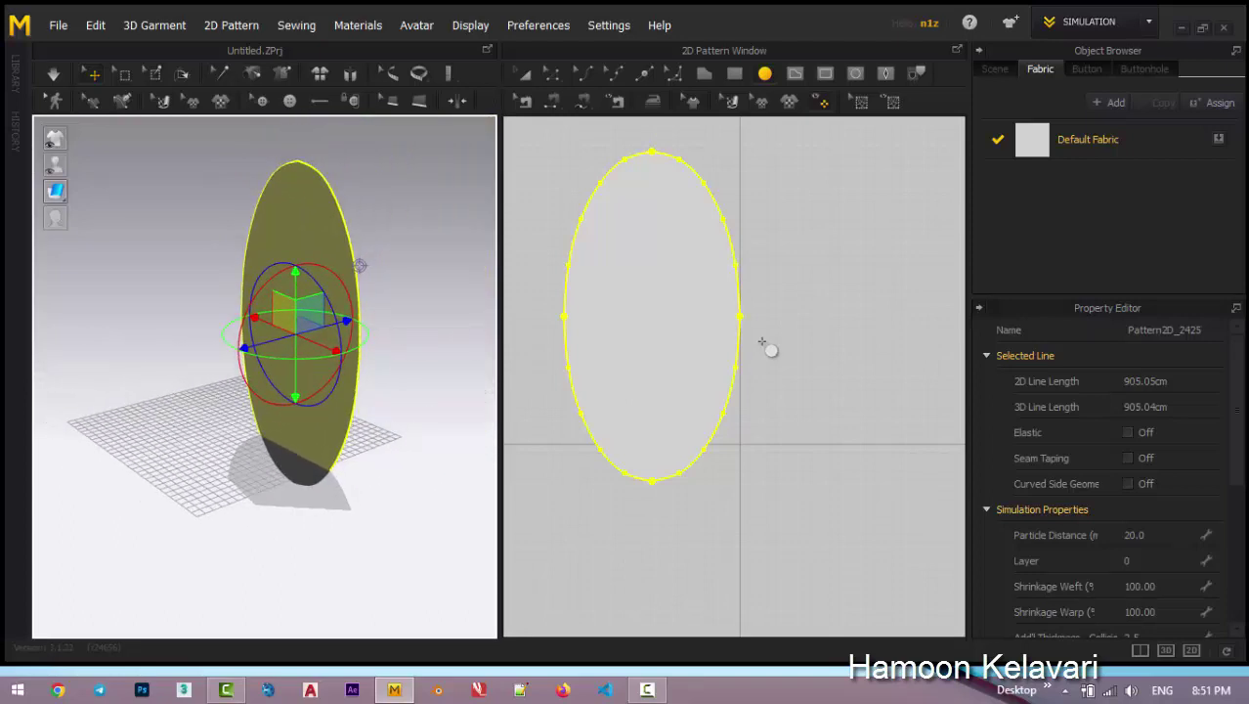
key("Delete")
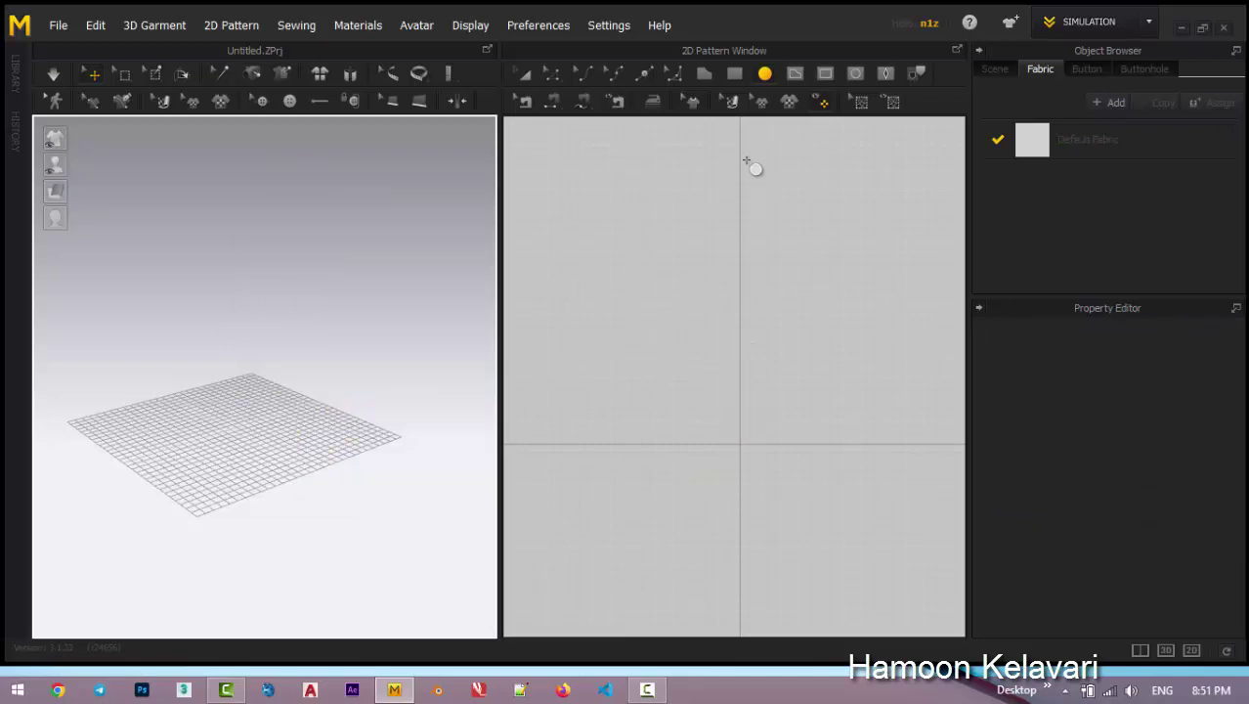
Draw a square pattern with sides about 226 cm just above the horizontal axis and shift it slightly in the 2D layout.
left_click(734, 74)
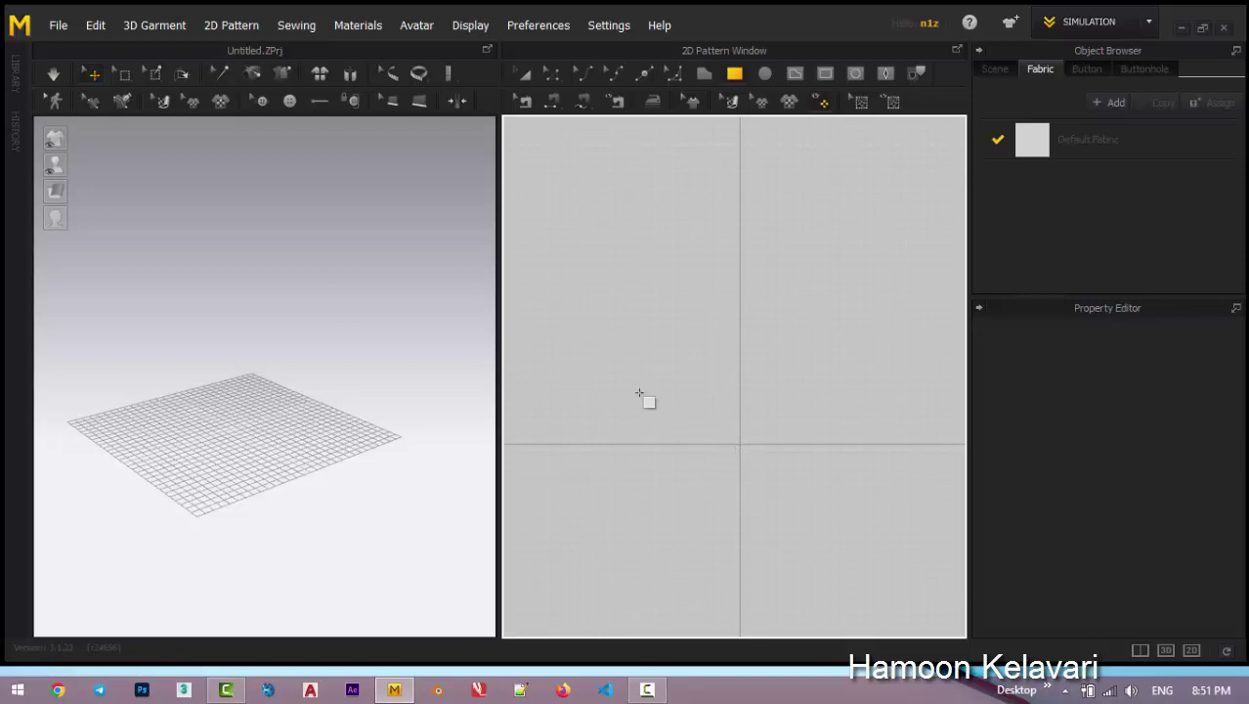
right_click_drag(353, 363, 299, 411)
scroll(299, 411, "up", 1)
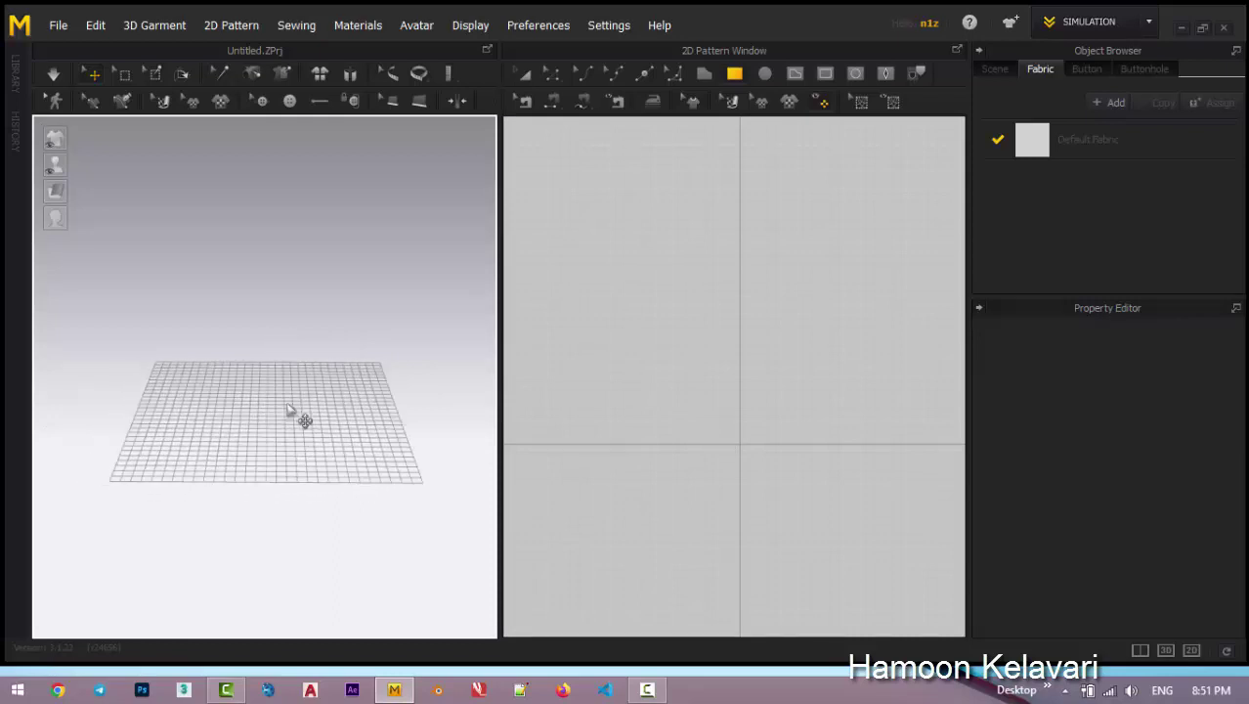
right_click_drag(732, 427, 722, 424)
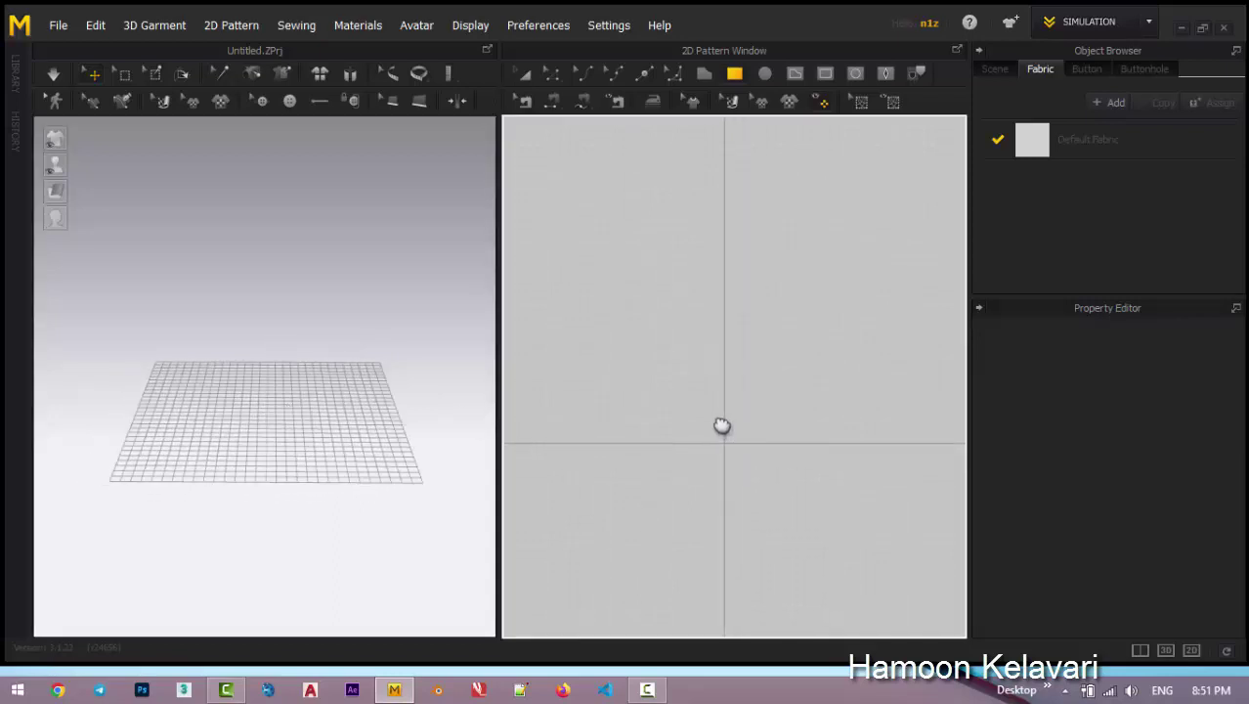
key("s")
left_click_drag(681, 437, 829, 236)
left_click_drag(829, 235, 830, 236)
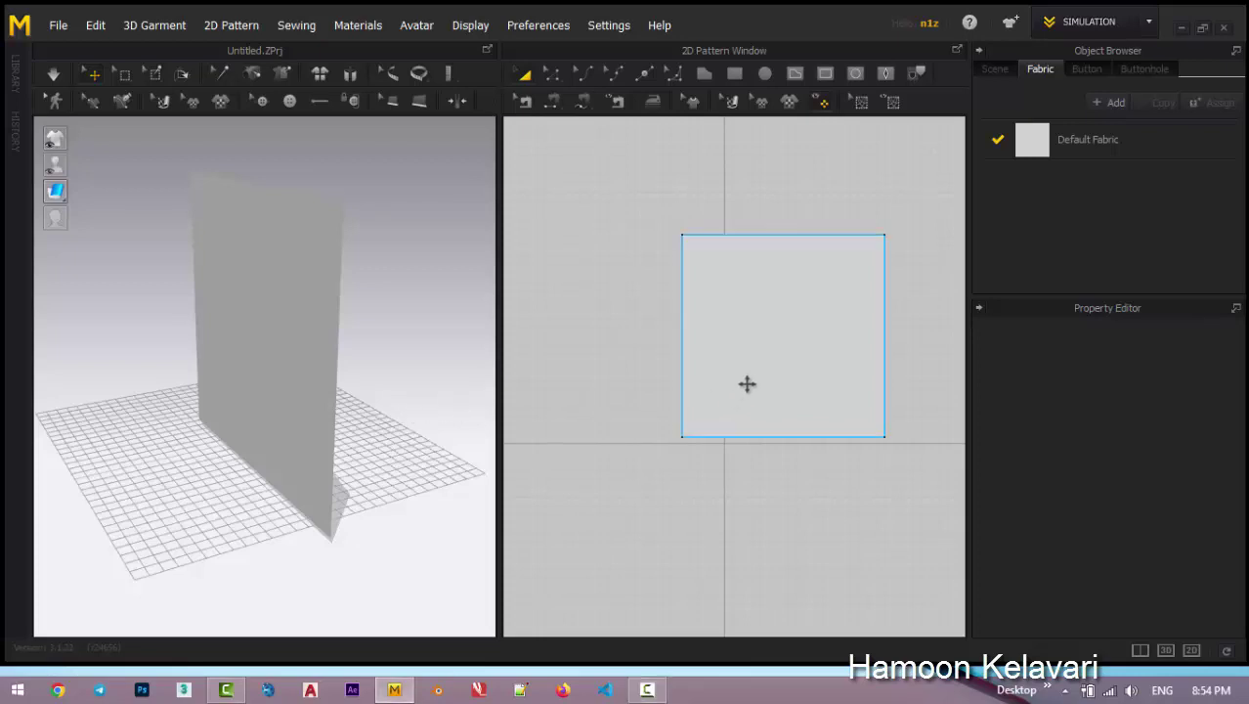
mouse_move(744, 383)
left_mouse_down()
mouse_move(719, 372)
mouse_move(741, 374)
left_mouse_up()
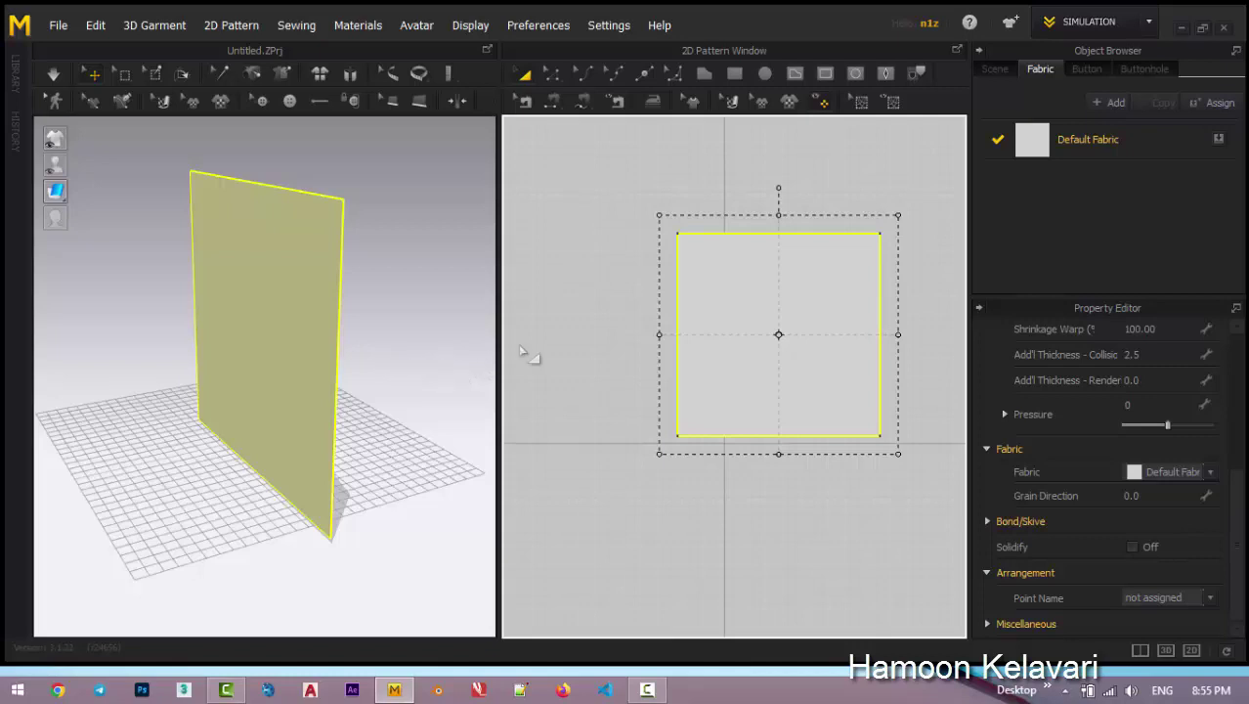
Rotate the upright square pattern in the 3D view so that it lies horizontally above the ground grid.
left_click(647, 289)
left_click(730, 295)
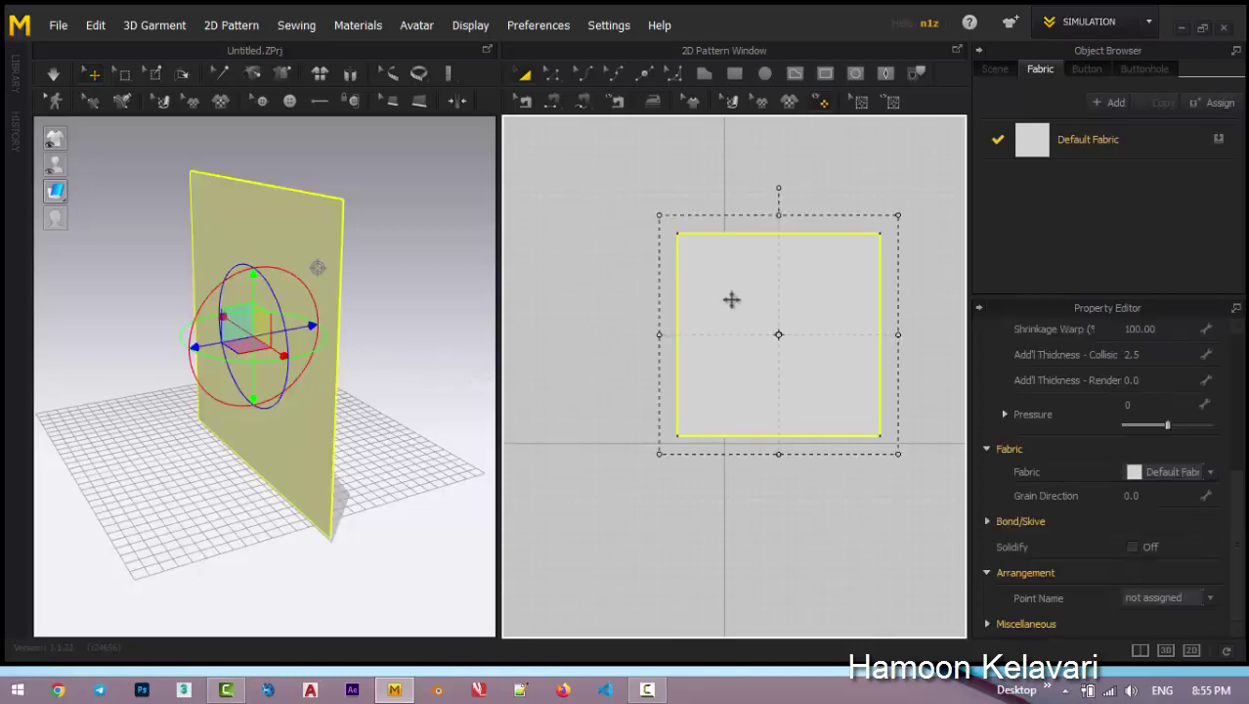
right_click_drag(355, 330, 317, 315)
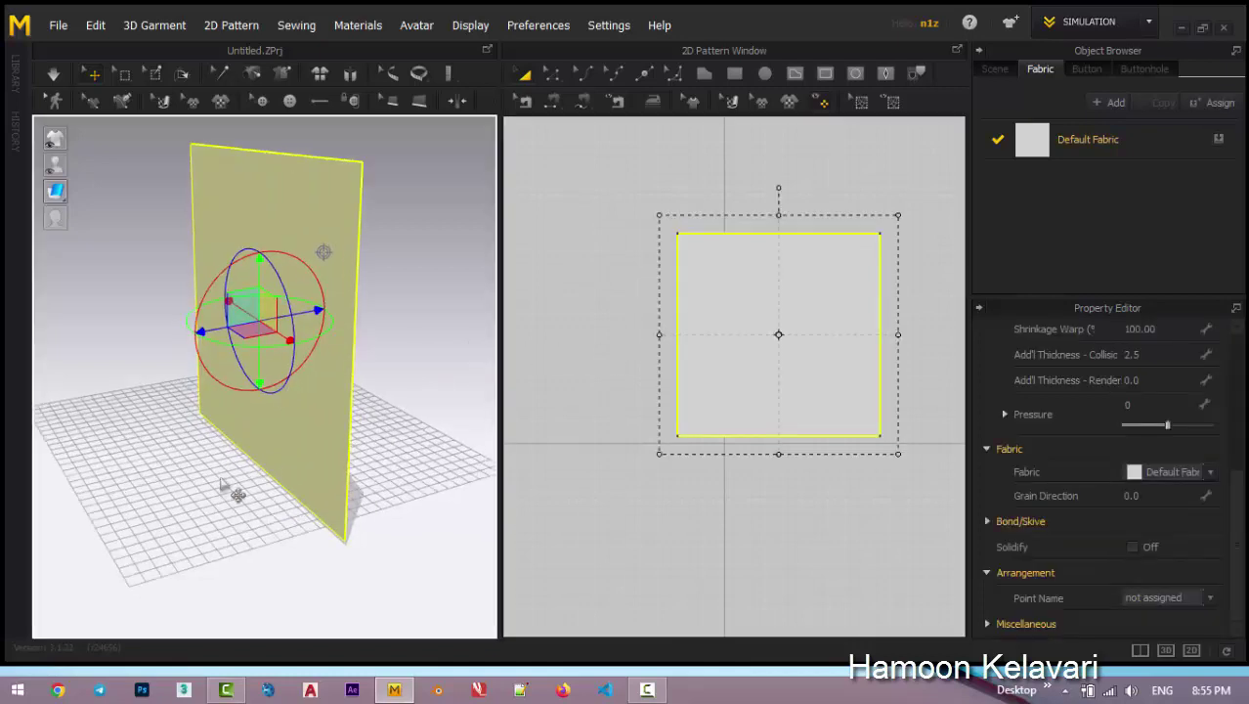
scroll(231, 493, "up", 2)
scroll(231, 491, "down", 2)
left_click(265, 519)
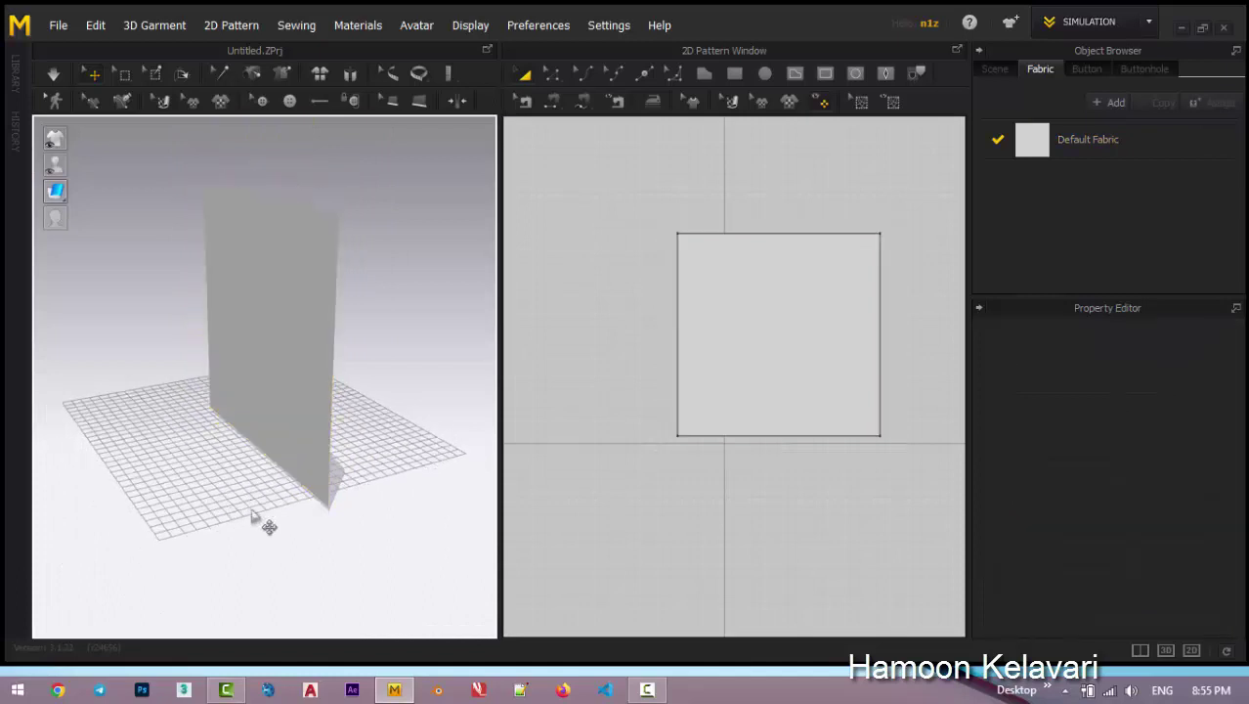
left_click(321, 418)
right_click_drag(354, 424, 395, 440)
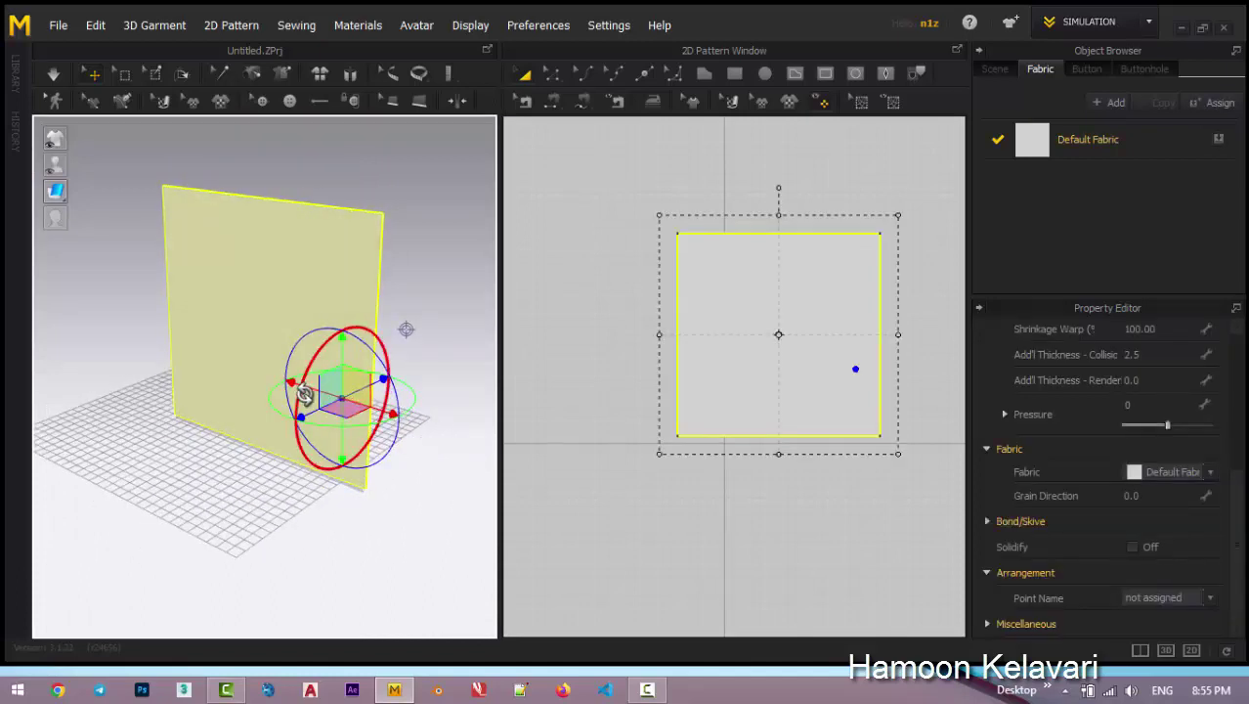
left_click_drag(300, 393, 347, 315)
mouse_move(335, 456)
right_mouse_down()
mouse_move(352, 467)
mouse_move(342, 459)
right_mouse_up()
left_click(661, 457)
left_click(716, 414)
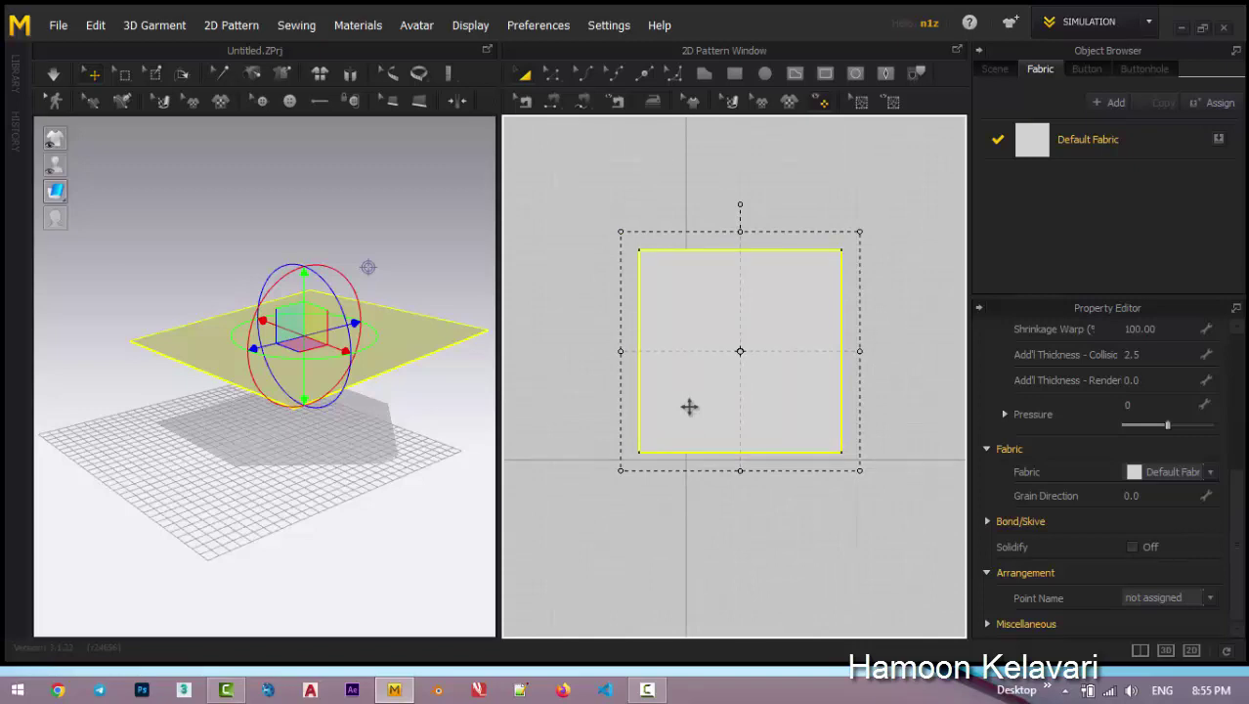
key("z")
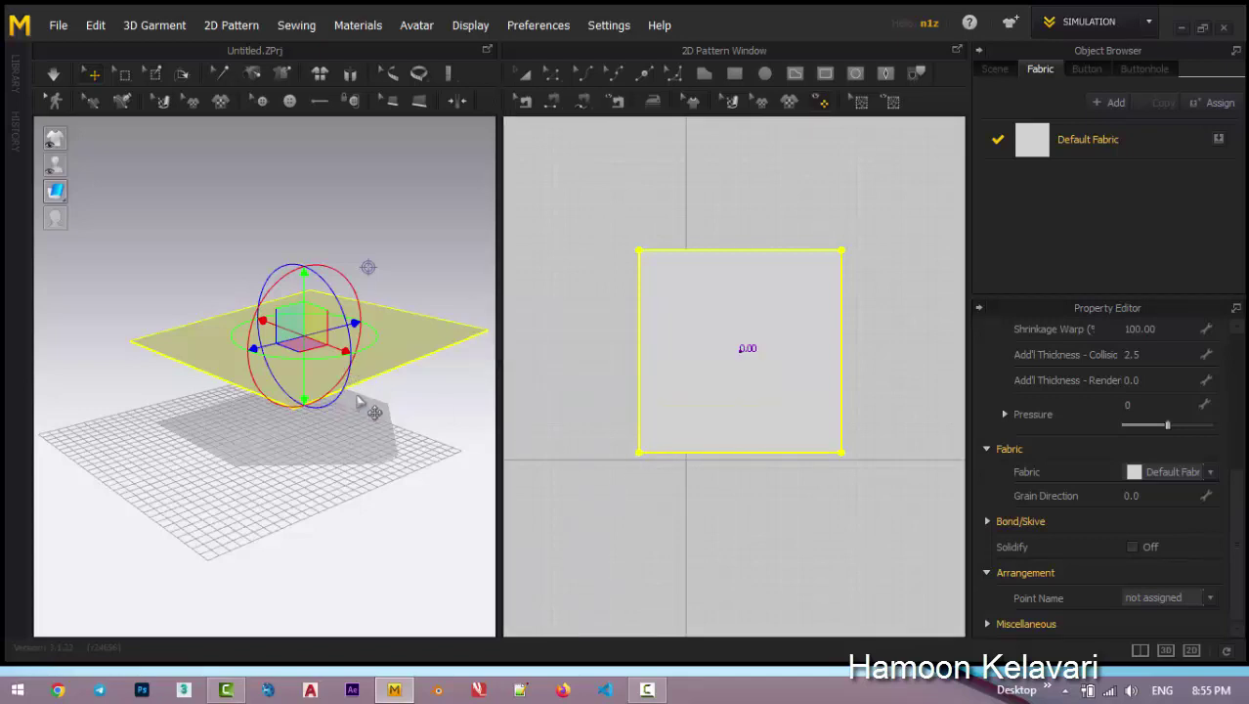
key("a")
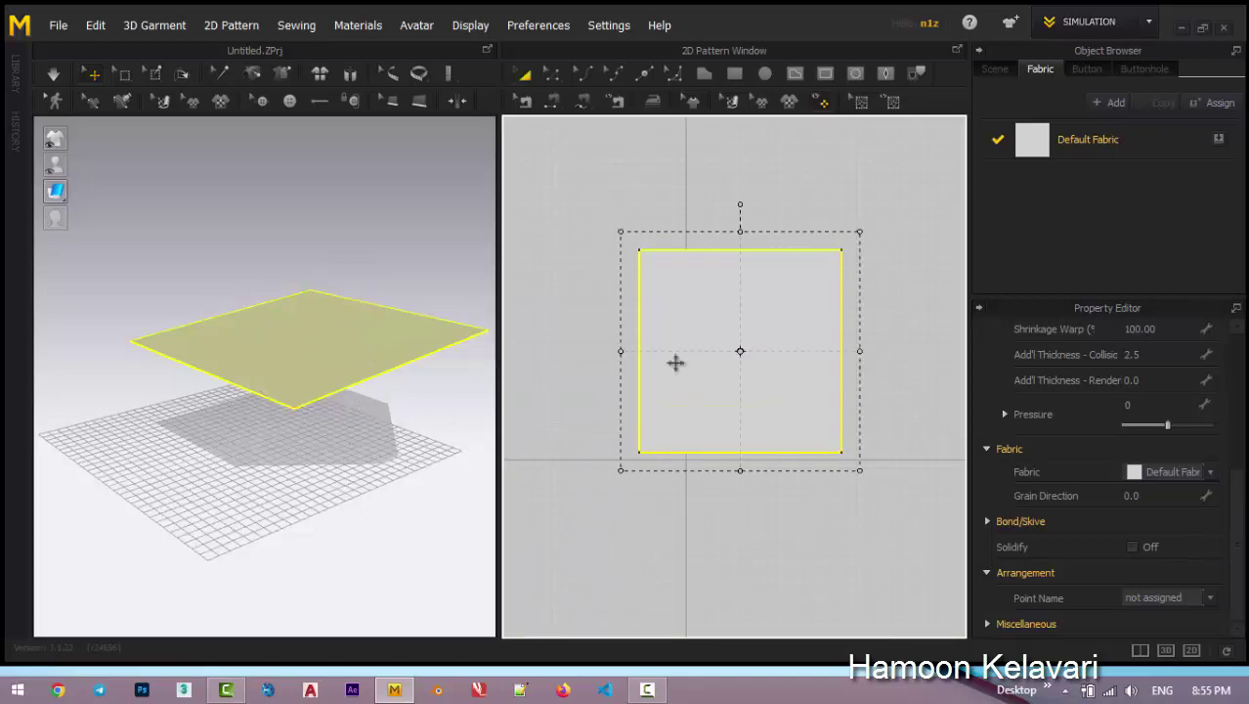
right_click_drag(737, 544, 700, 536)
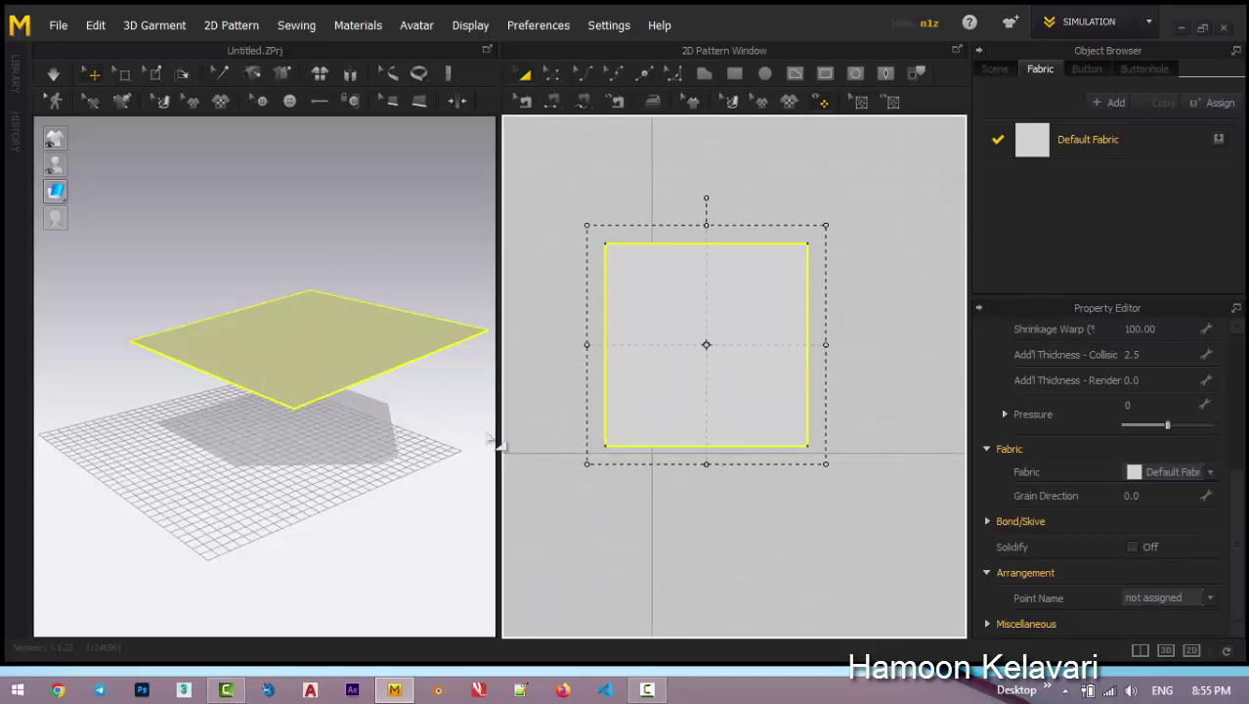
Lower the horizontal square pattern straight down toward the ground grid in the 3D view.
left_click(365, 414)
left_click(320, 346)
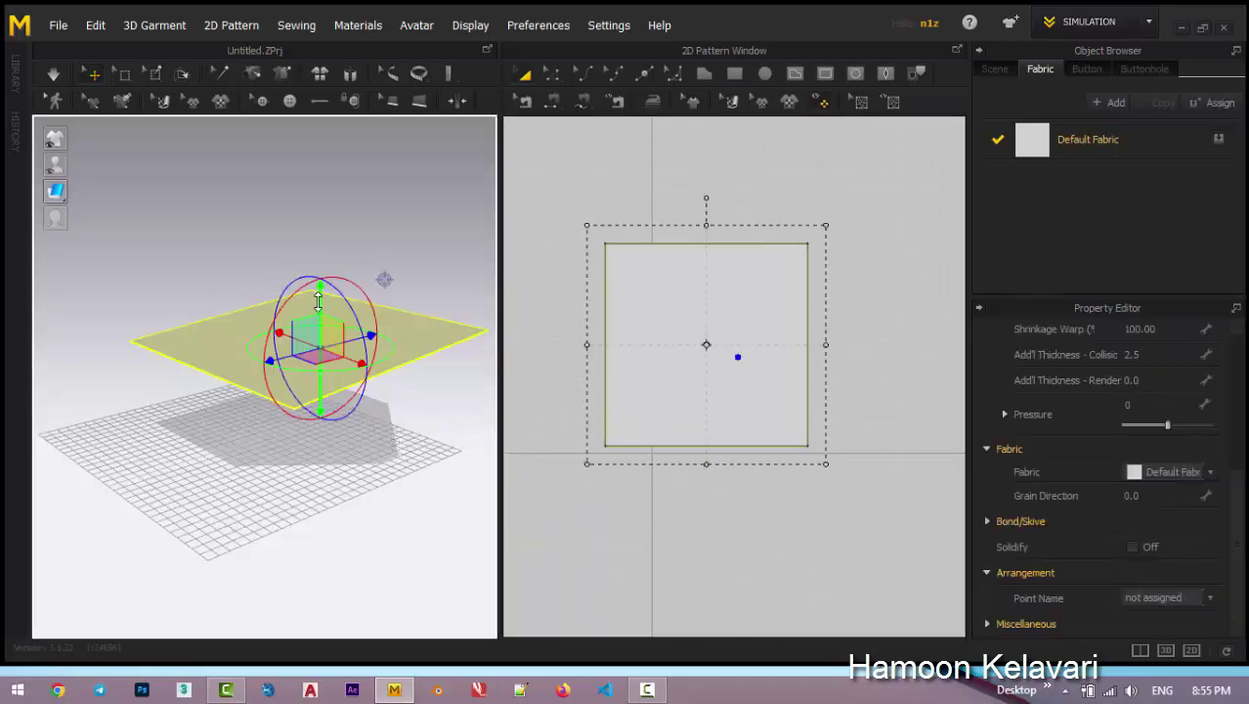
left_click_drag(318, 297, 320, 344)
key("ctrl+z")
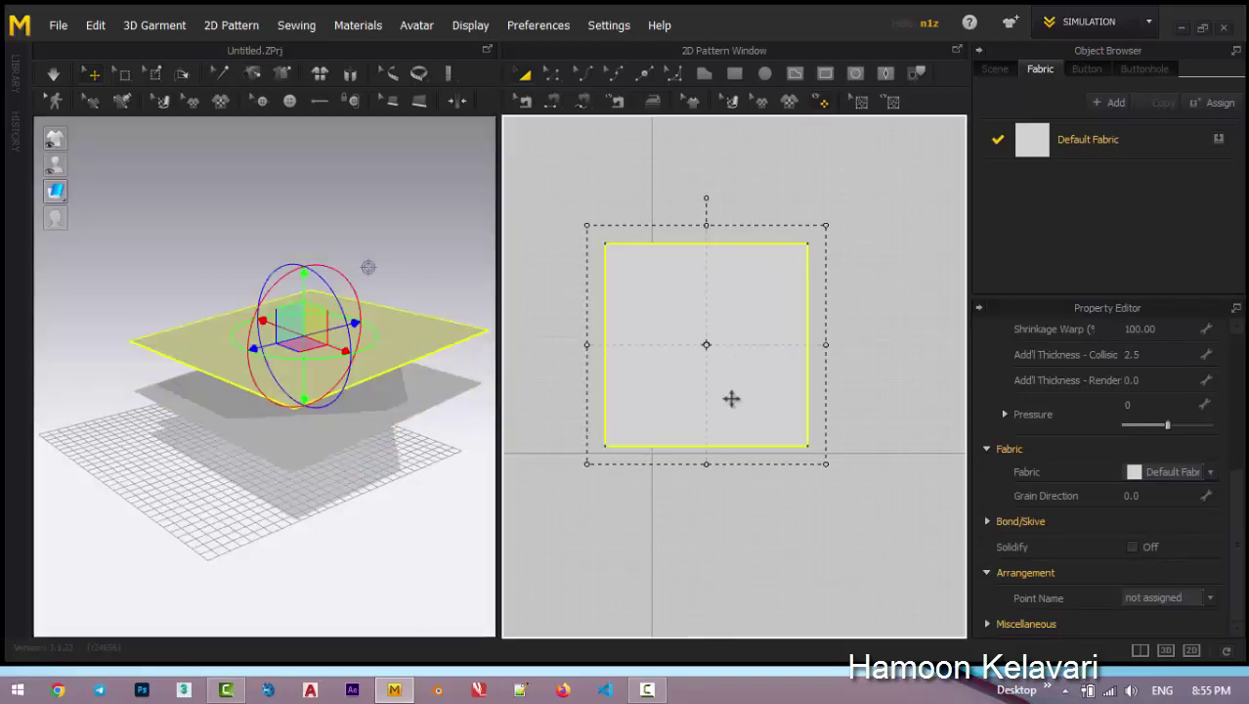
Duplicate the square pattern and place the copy to the right of the original, with a gap between them in the 2D layout.
scroll(594, 497, "up", 5)
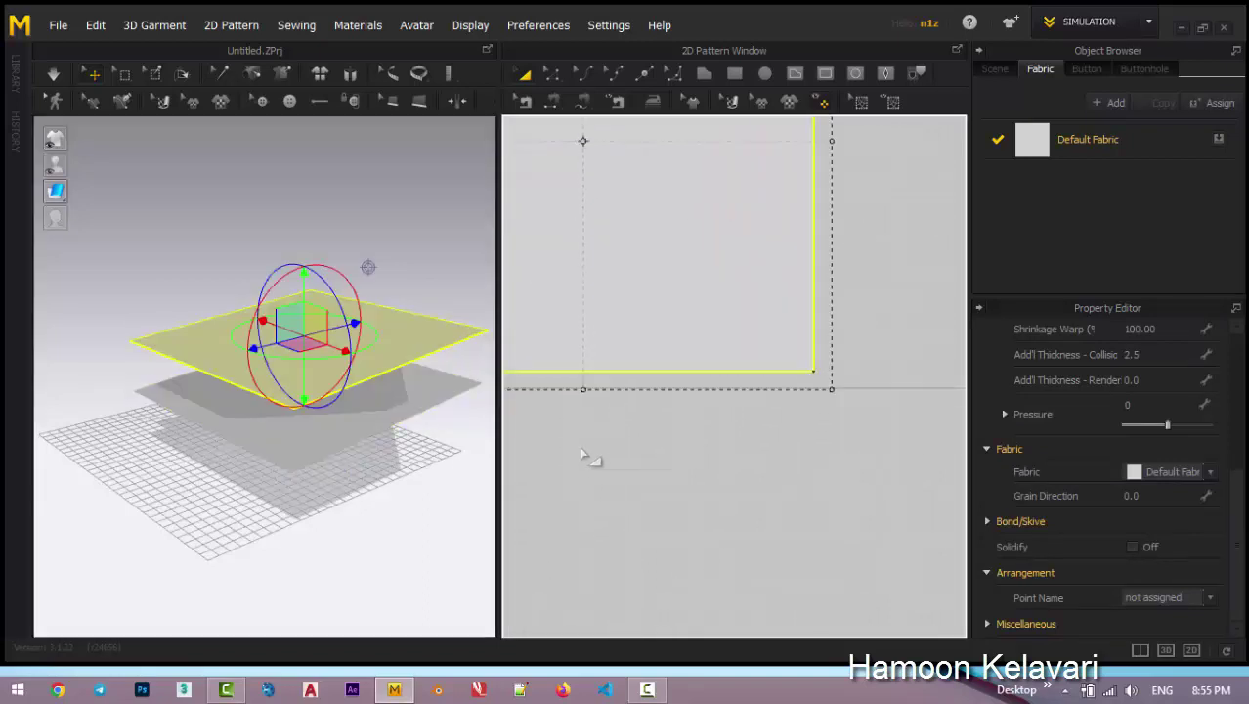
scroll(588, 460, "down", 7)
key("ctrl+c")
key("ctrl+v")
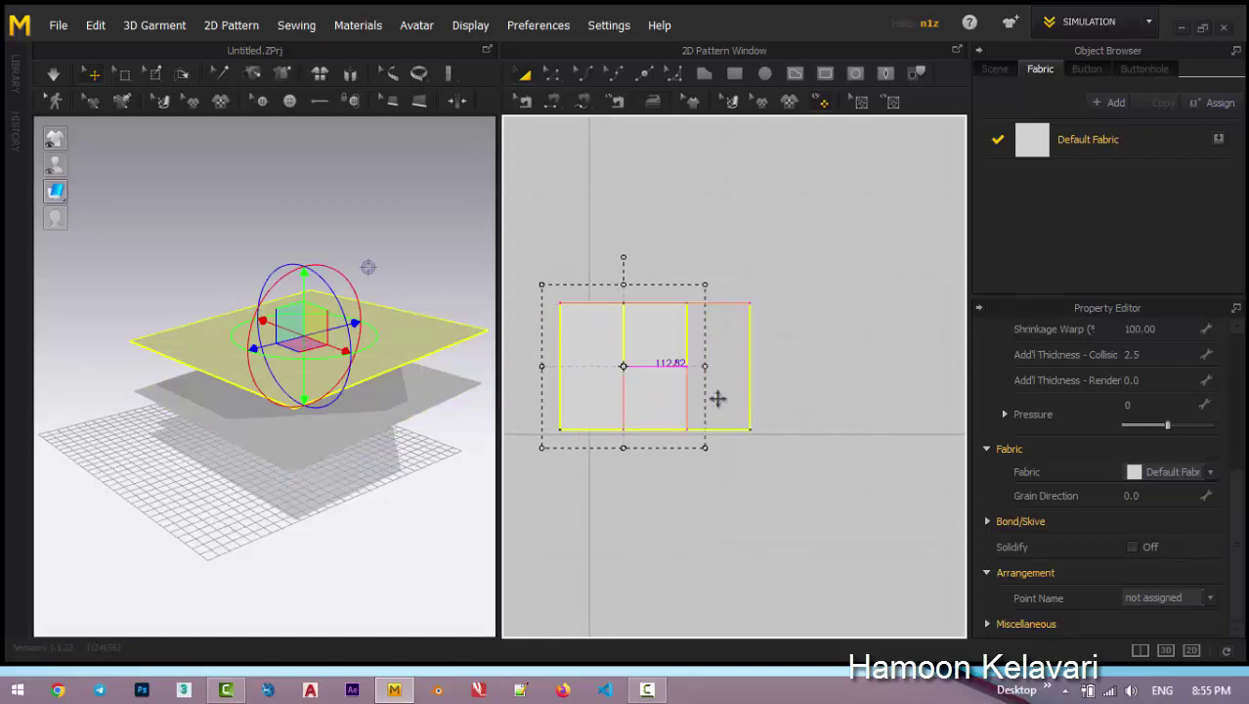
left_click(752, 394)
scroll(706, 409, "up", 3)
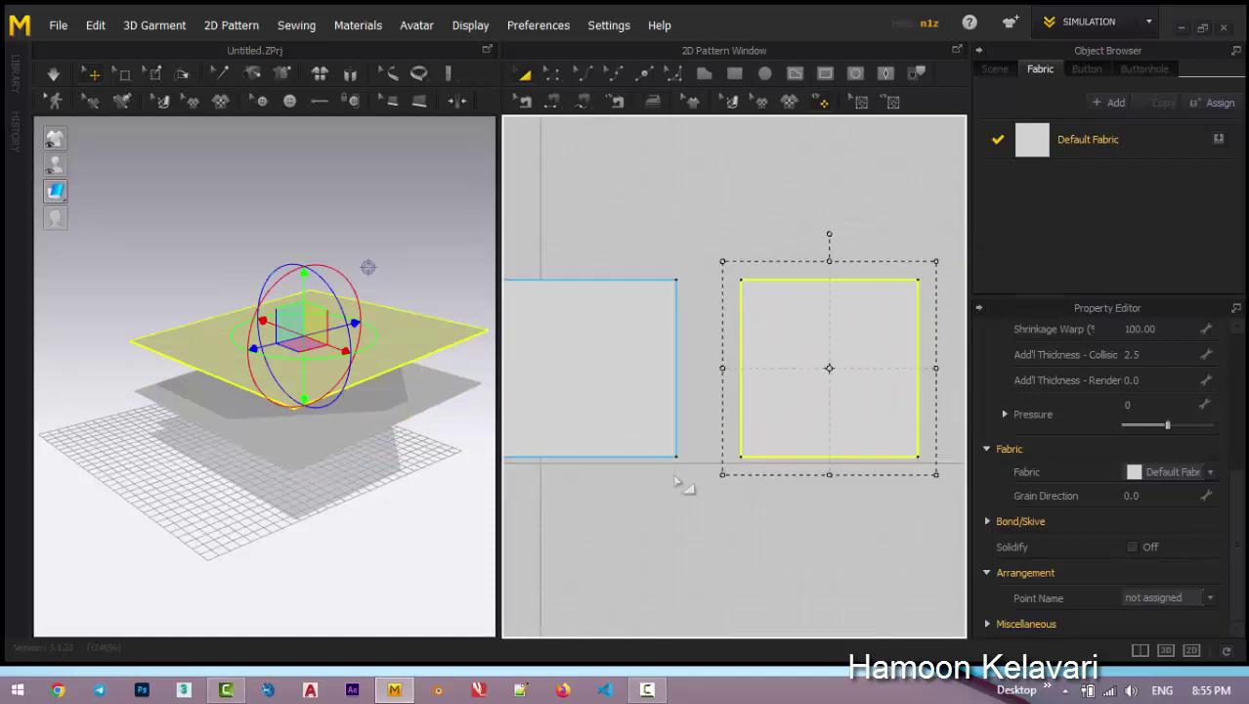
left_click(689, 496)
middle_click_drag(689, 497, 737, 457)
scroll(737, 456, "down", 2)
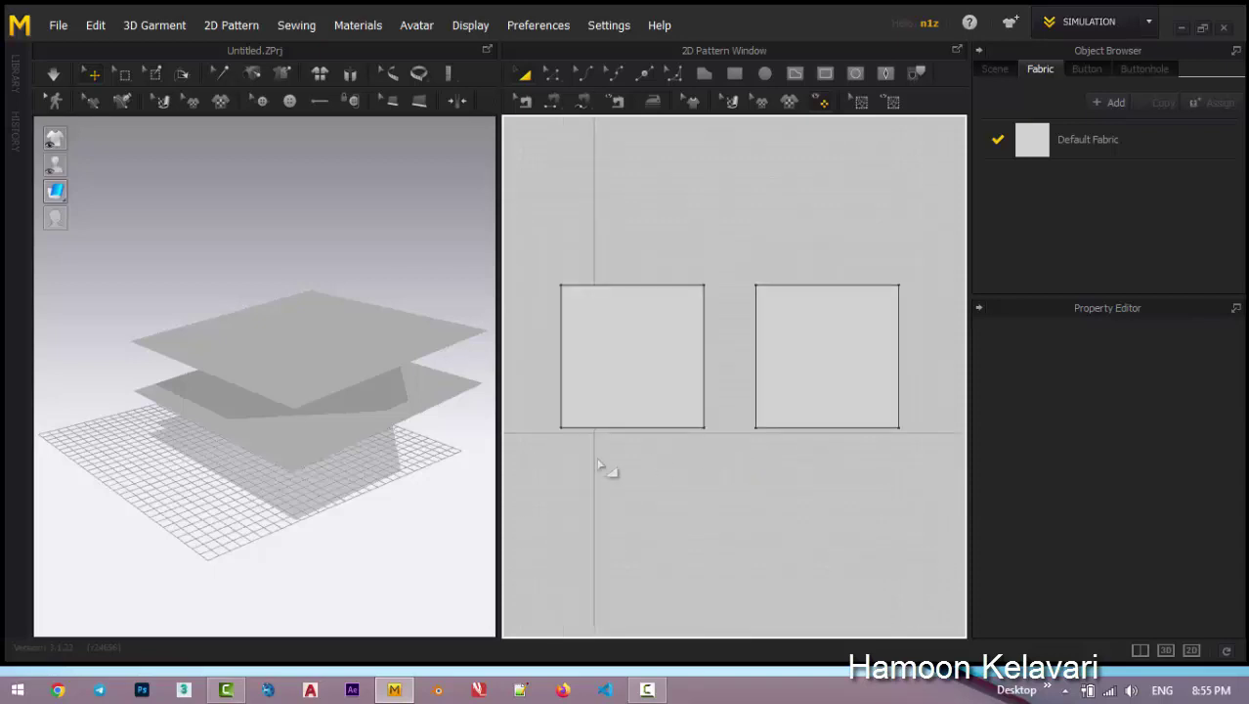
Sew the first square's left edge to the second square's left edge with Segment Sewing, keeping the stitch direction uncrossed.
scroll(399, 469, "up", 1)
scroll(381, 450, "up", 1)
middle_click_drag(381, 450, 356, 435)
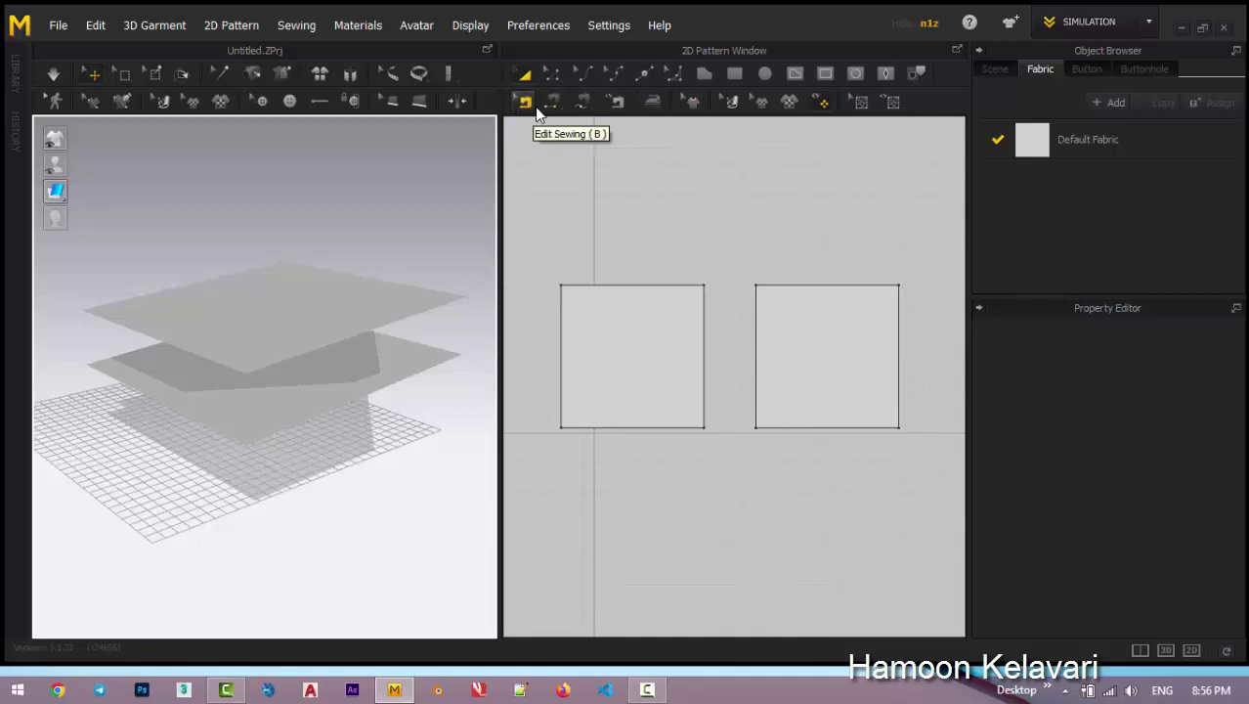
key("n")
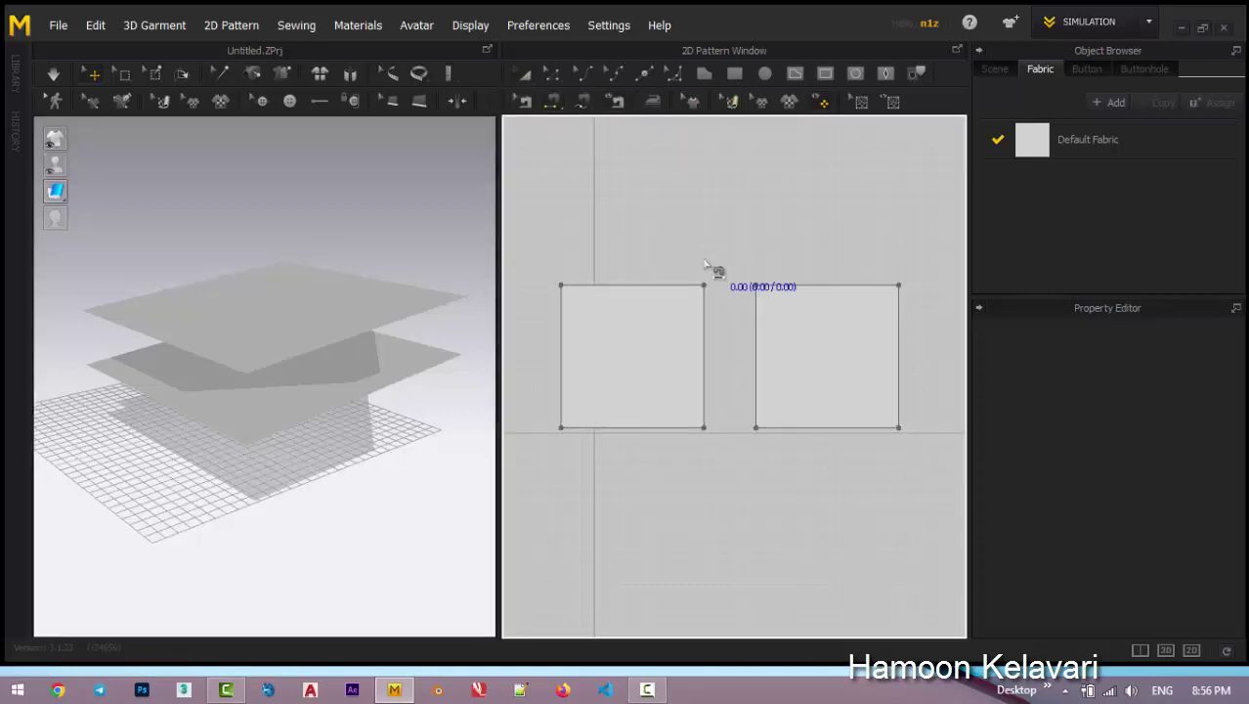
left_click(561, 338)
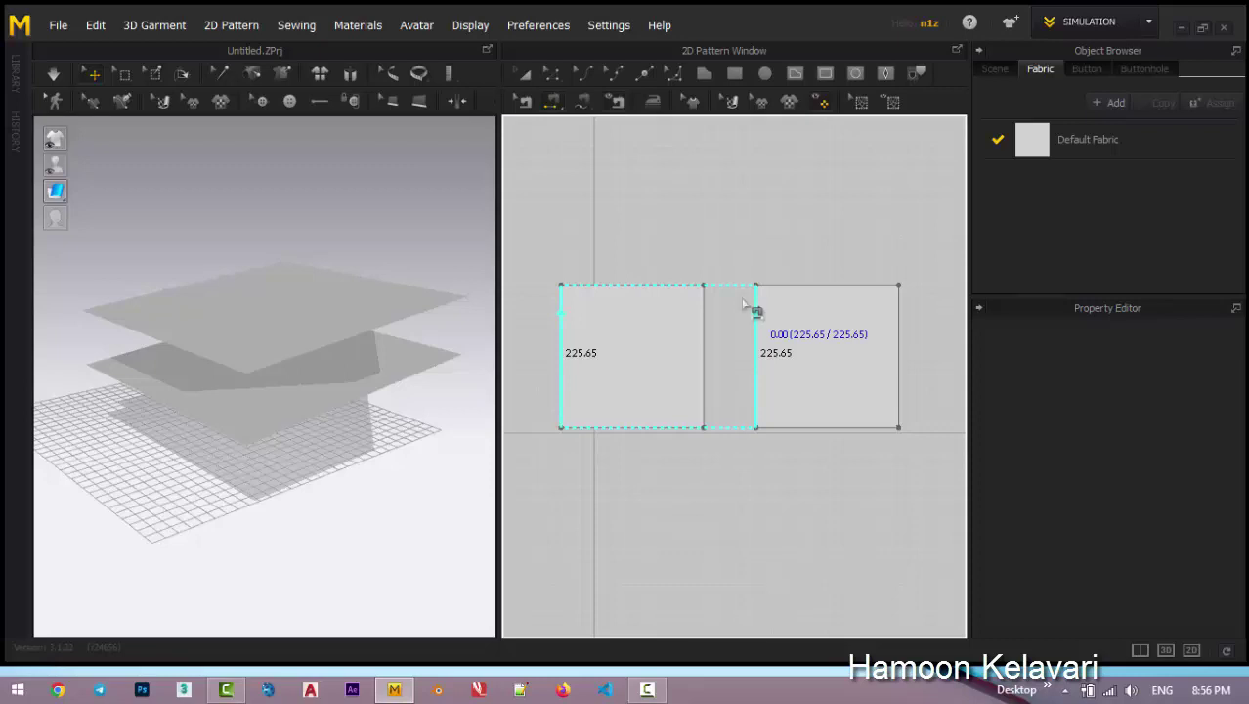
left_click(755, 311)
right_click_drag(177, 387, 264, 377)
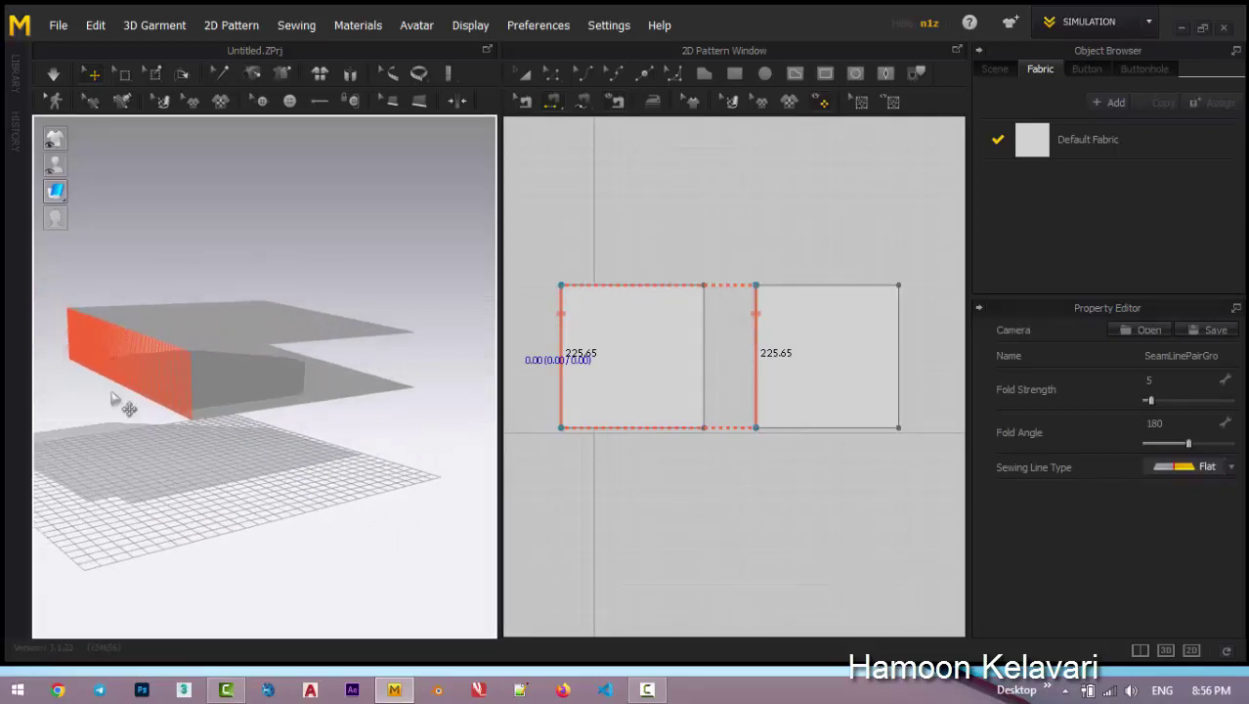
Sew the first square's right edge to the second square's right edge, keeping the stitch direction uncrossed.
scroll(259, 376, "up", 2)
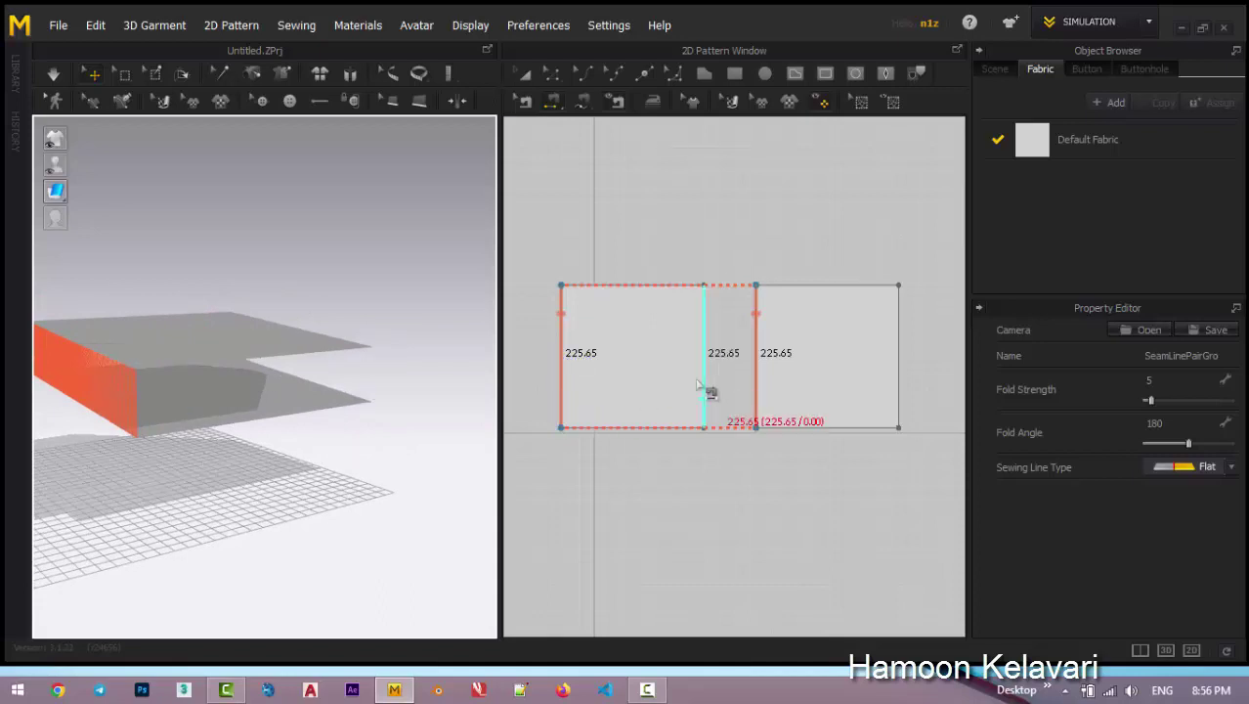
left_click(745, 381)
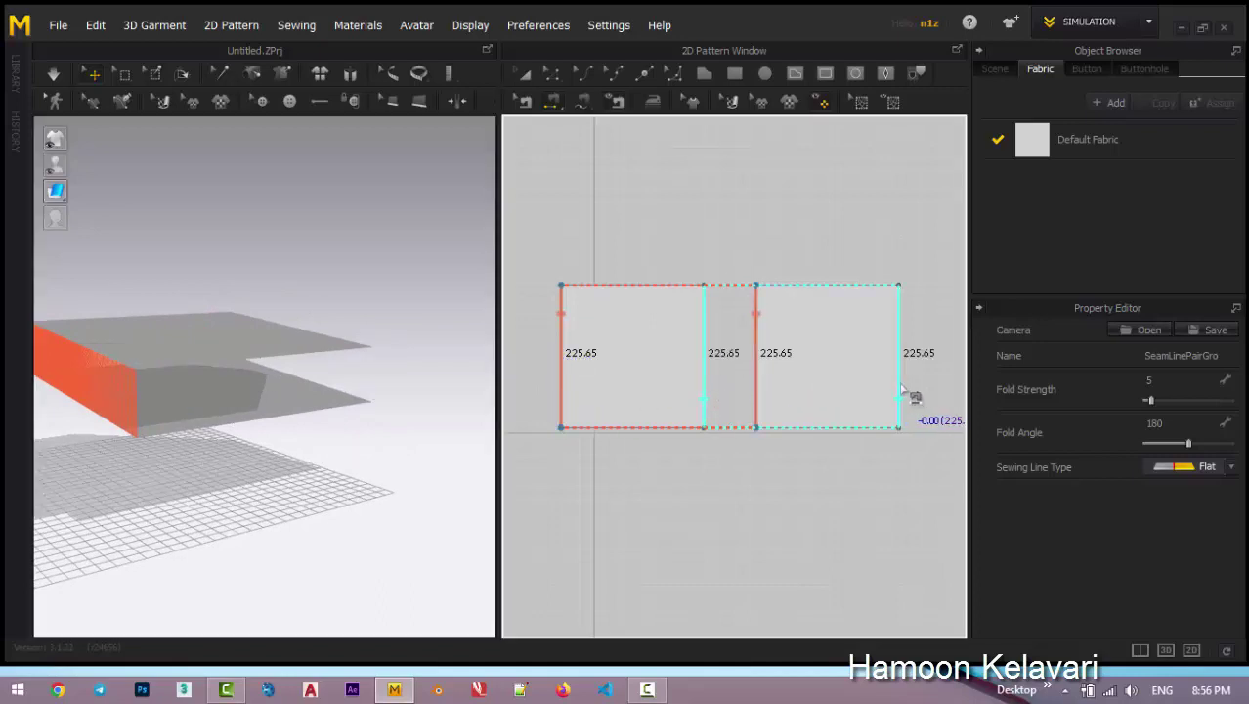
left_click(899, 391)
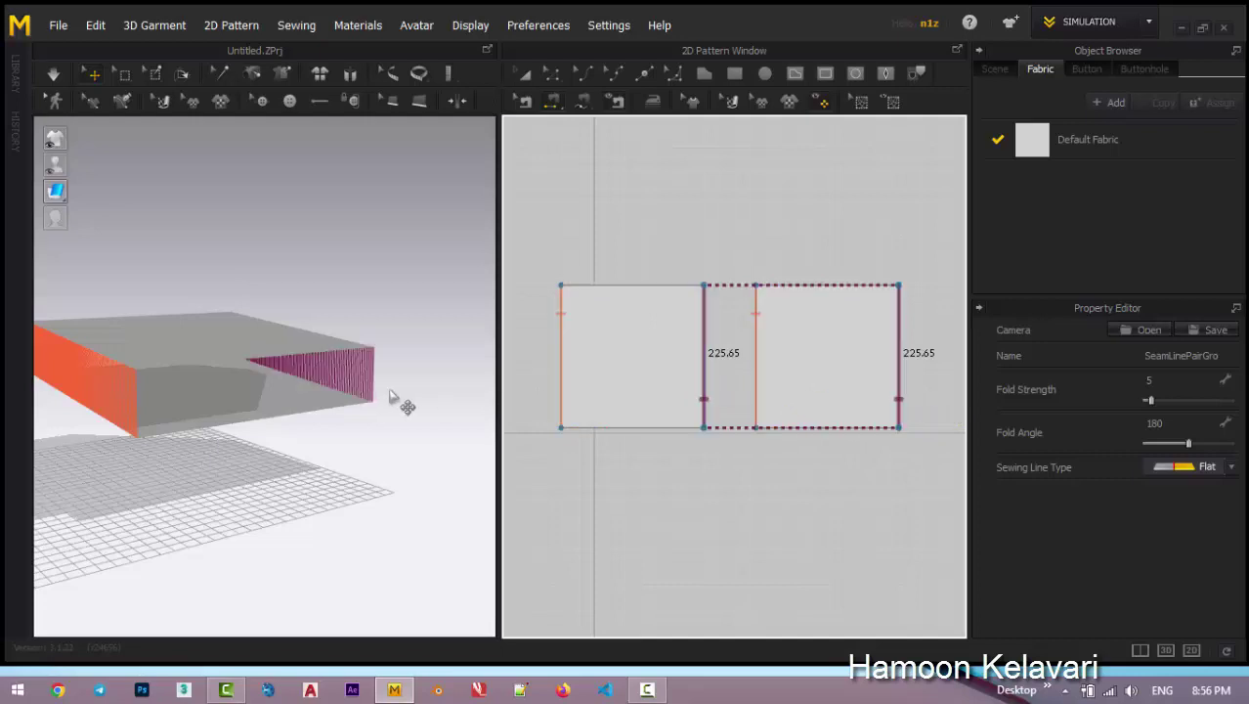
right_click_drag(404, 403, 244, 401)
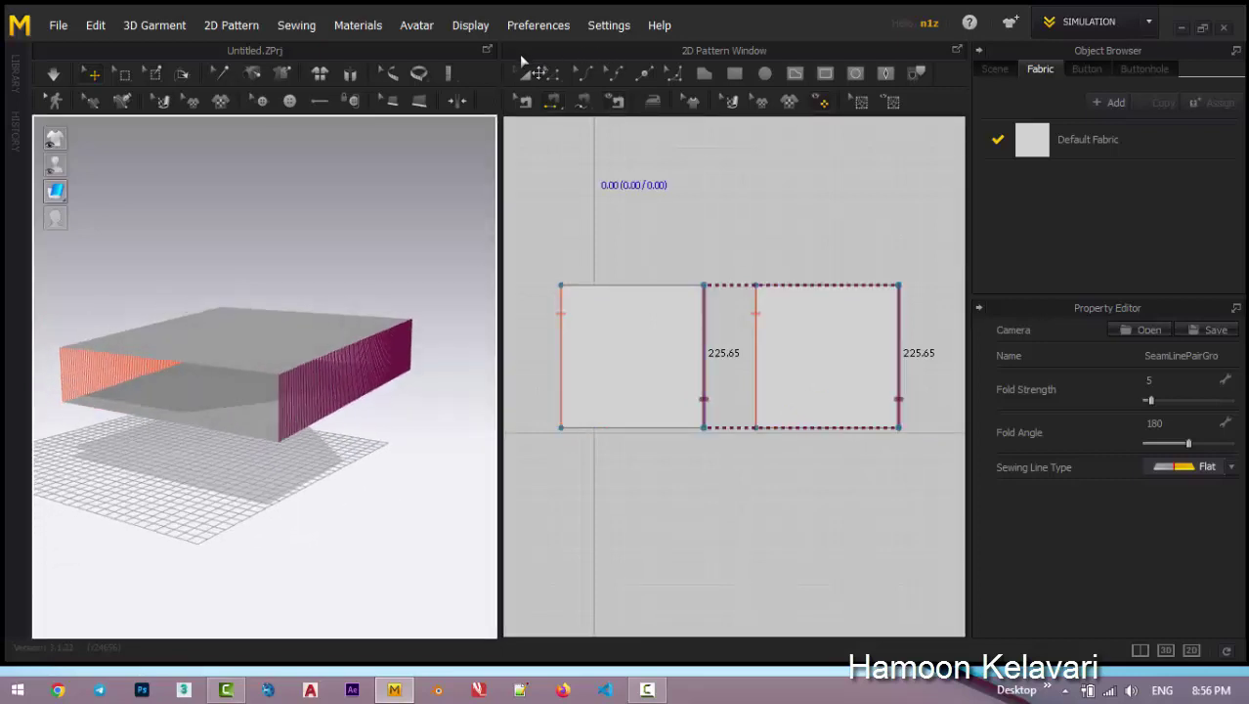
Move the first square directly above the second square in the 2D layout, vertically aligned with a small gap between them.
key("a")
left_click_drag(636, 357, 828, 184)
right_click_drag(712, 278, 613, 342)
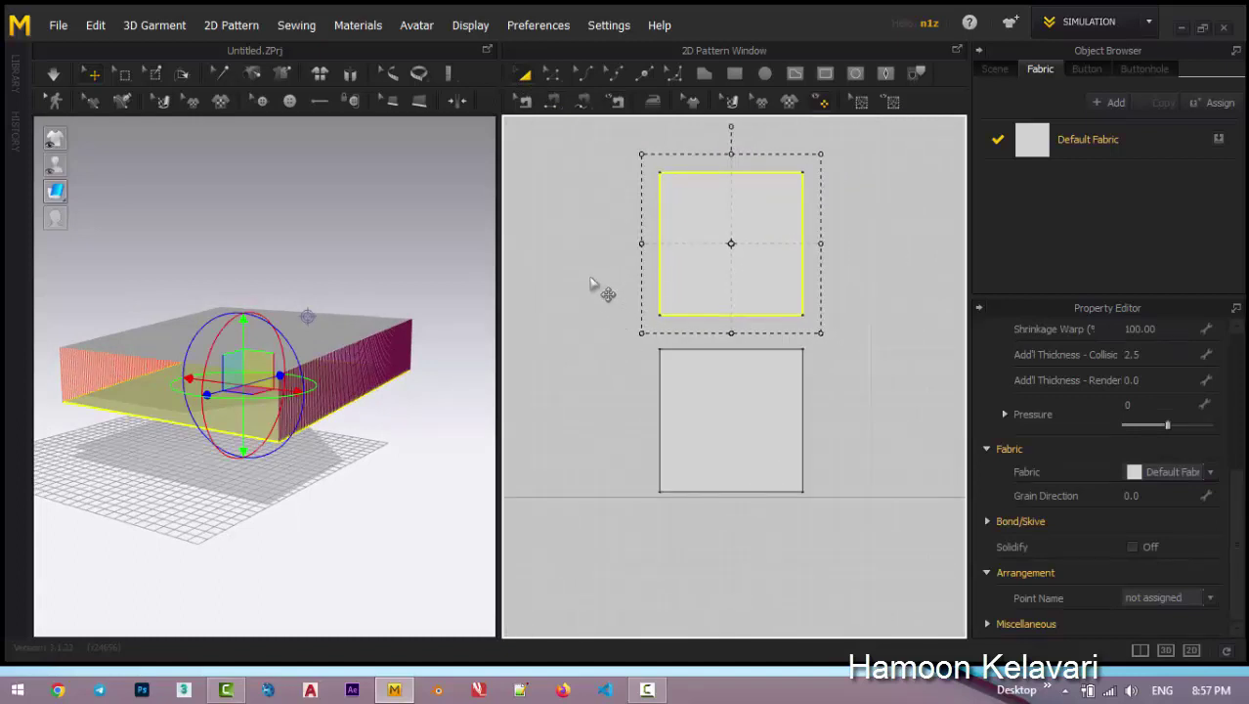
left_click(604, 272)
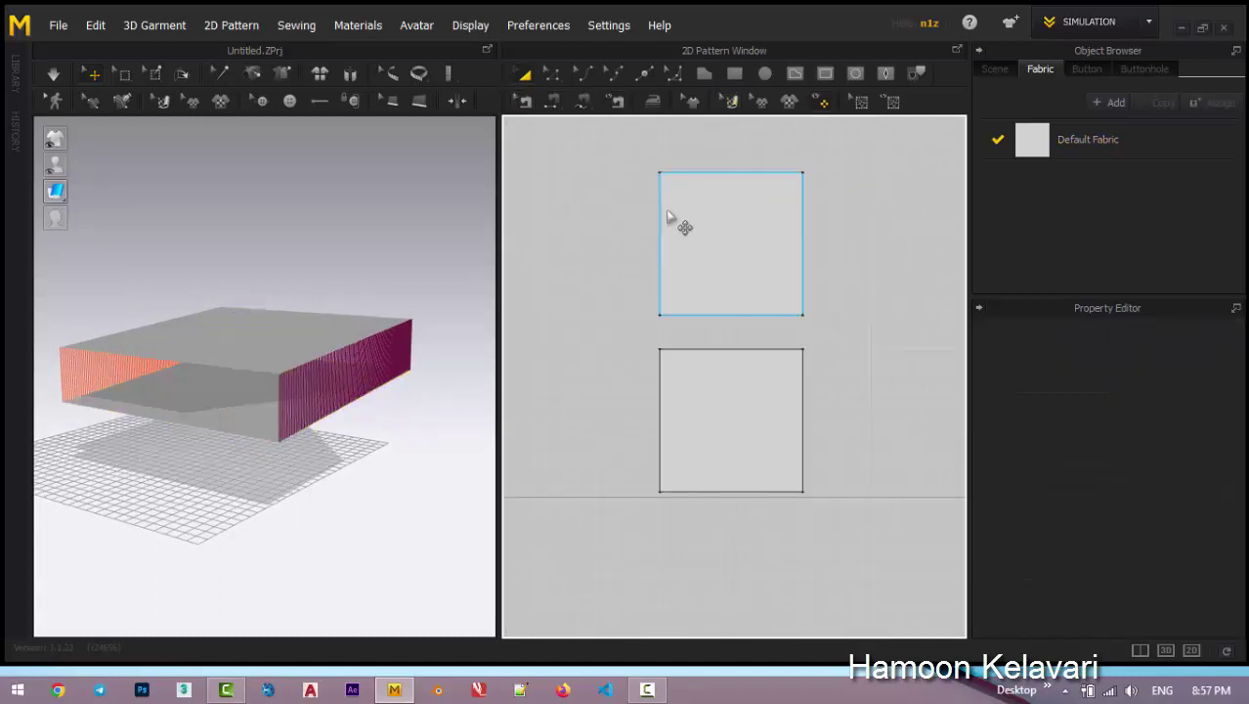
Sew the upper square's top edge to the lower square's top edge with Segment Sewing, keeping the stitch direction uncrossed.
key("b")
left_click(710, 192)
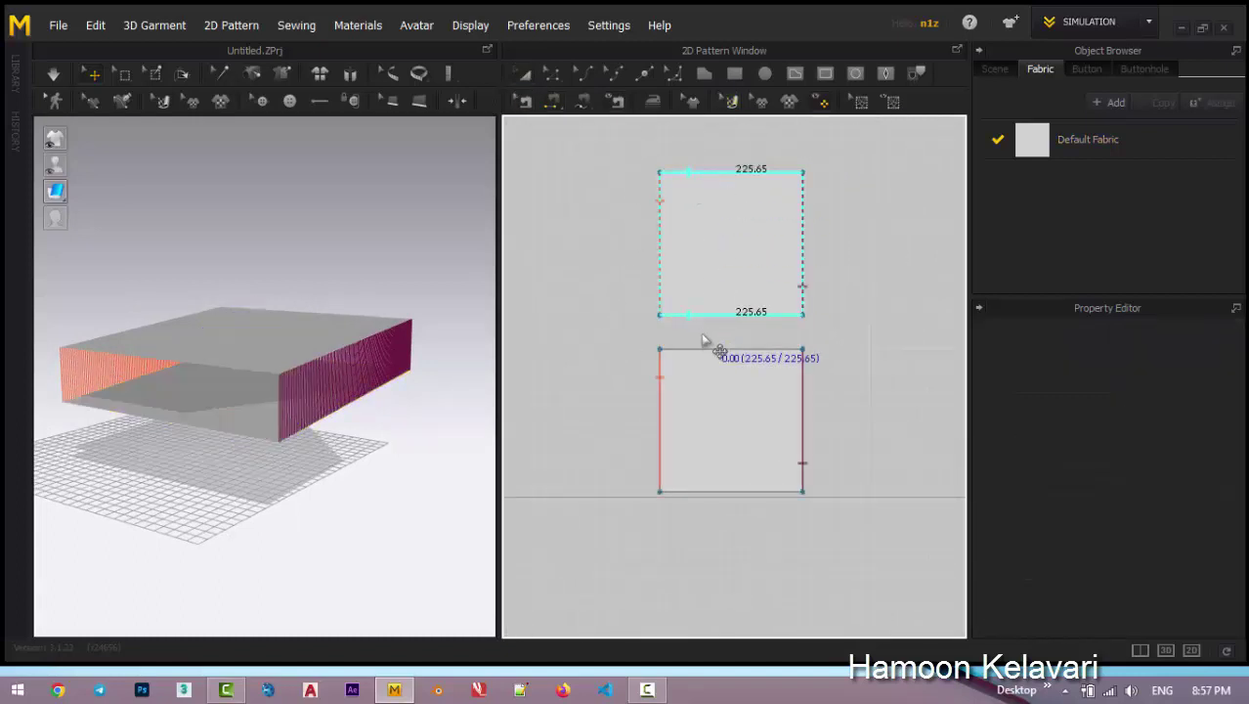
left_click(612, 376)
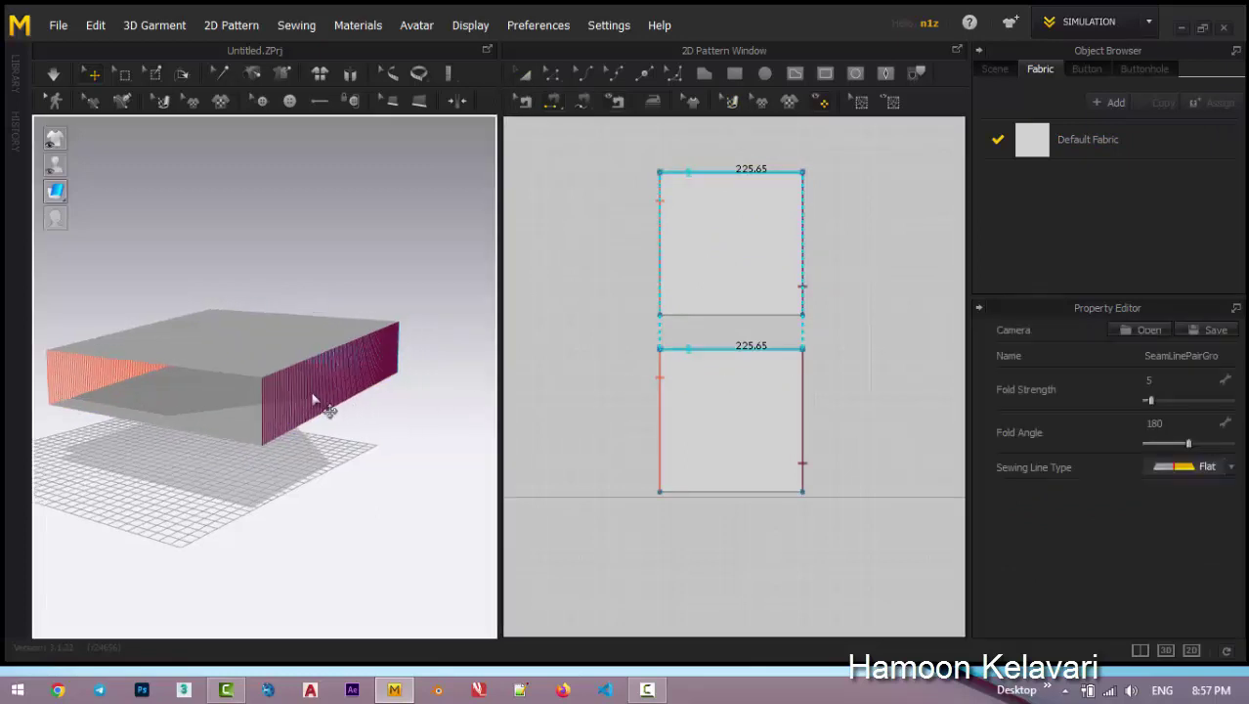
right_click_drag(315, 404, 396, 387)
Sew the lower square's bottom edge to the upper square's bottom edge, keeping the stitch direction uncrossed.
left_click(725, 490)
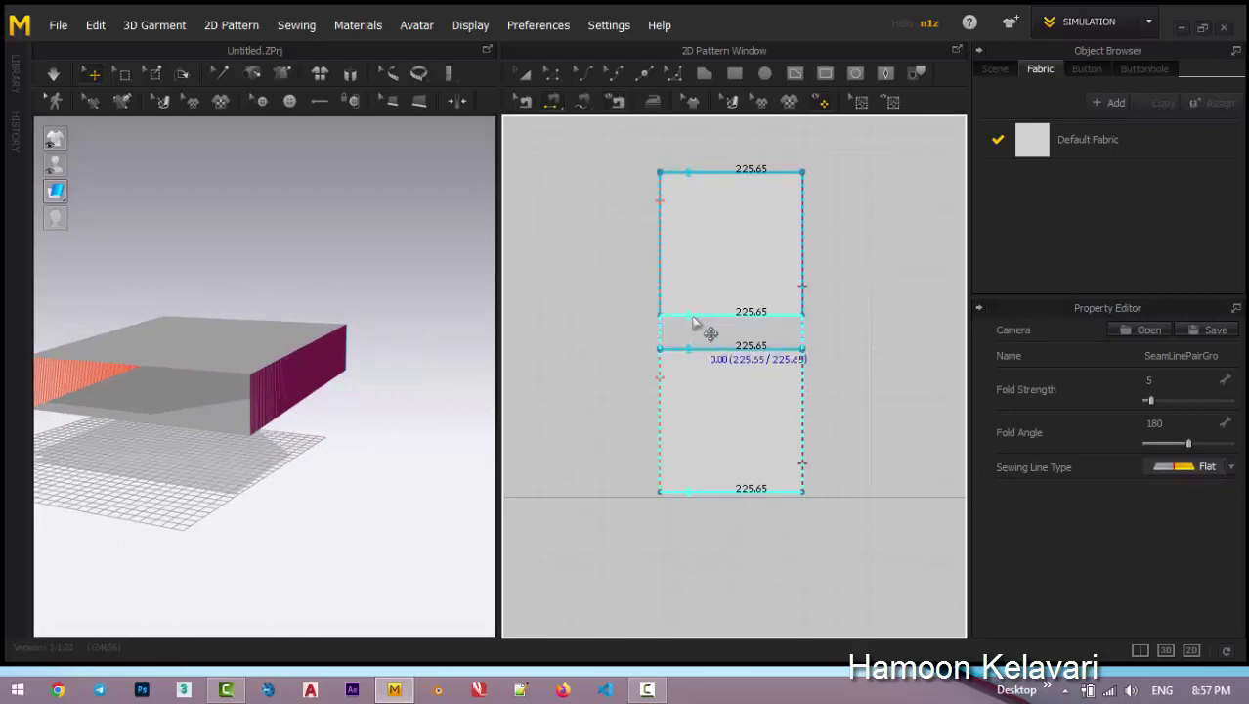
left_click(228, 394)
right_click_drag(229, 393, 249, 426)
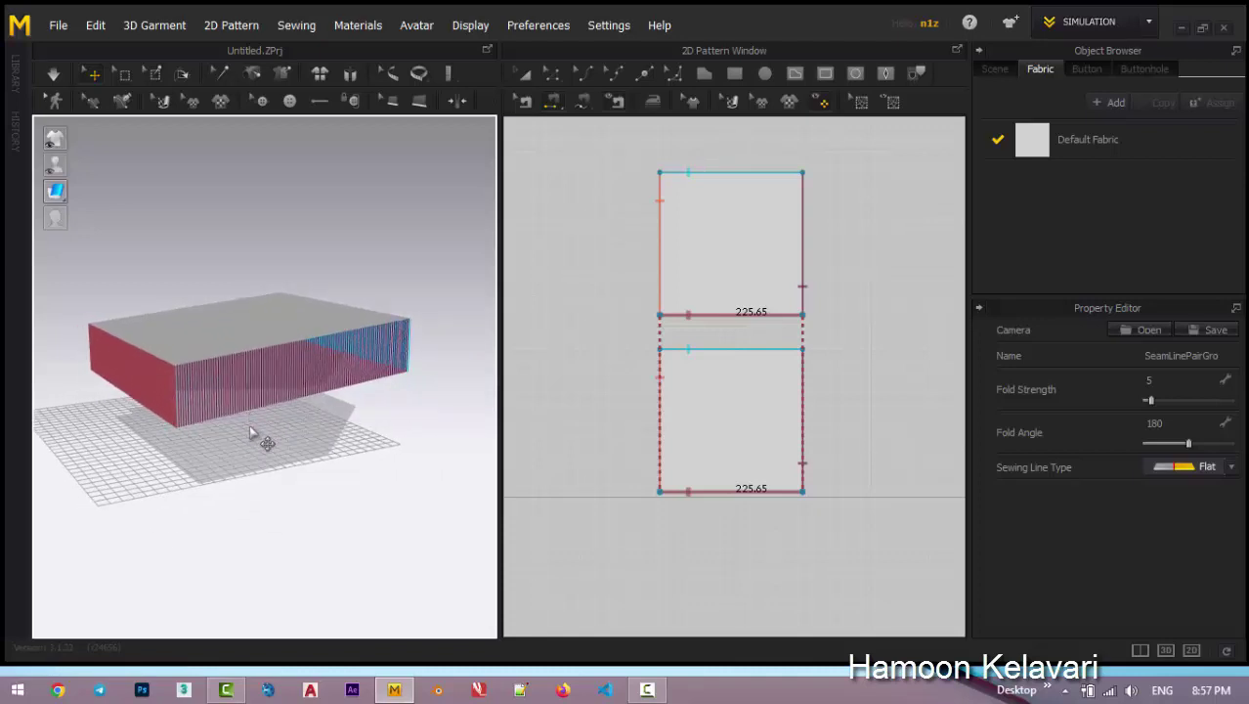
right_click_drag(222, 430, 303, 440)
Simulate the sewn squares until the seams close into a pillow, and stop the simulation with nothing selected.
left_click(525, 73)
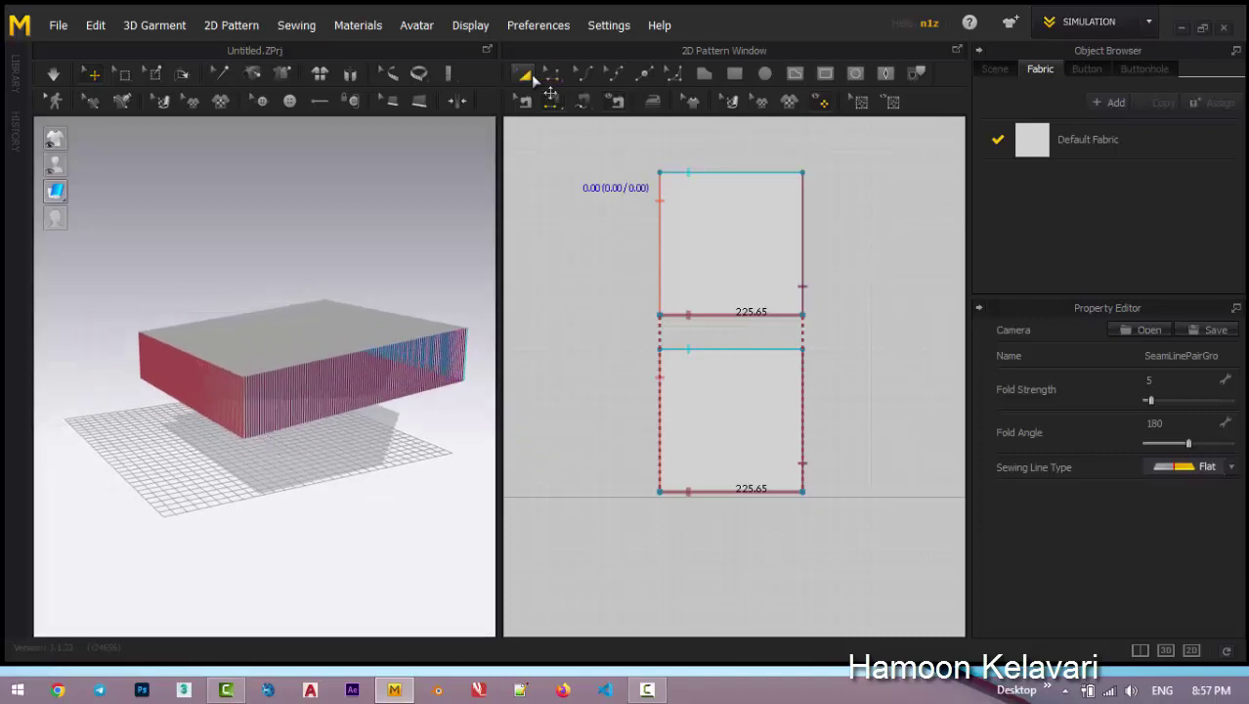
left_click_drag(499, 278, 556, 286)
right_click_drag(388, 415, 334, 418)
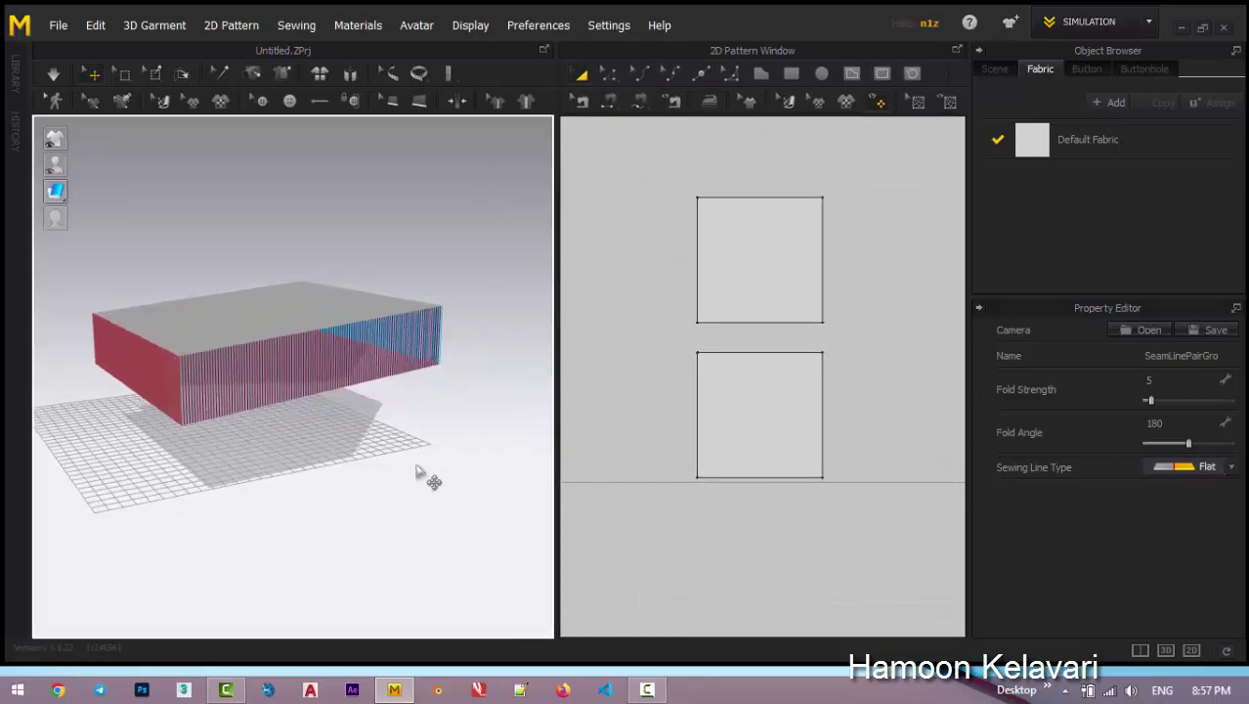
key("space")
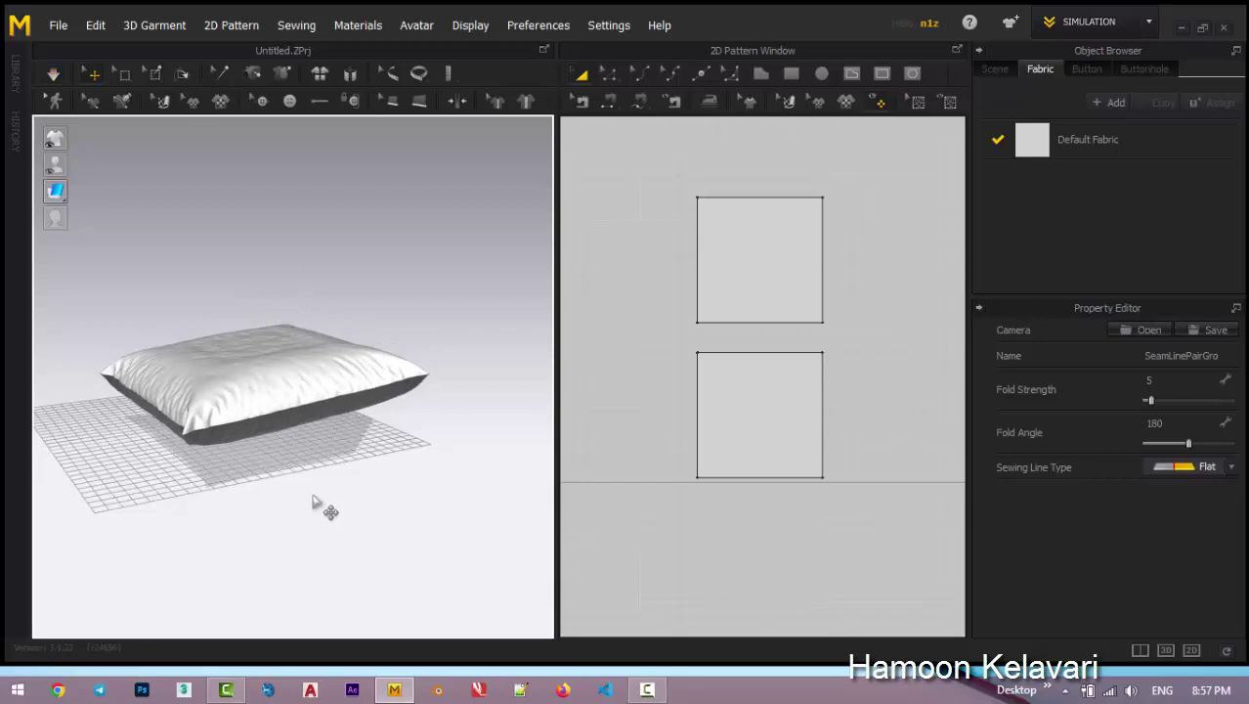
left_click(376, 506)
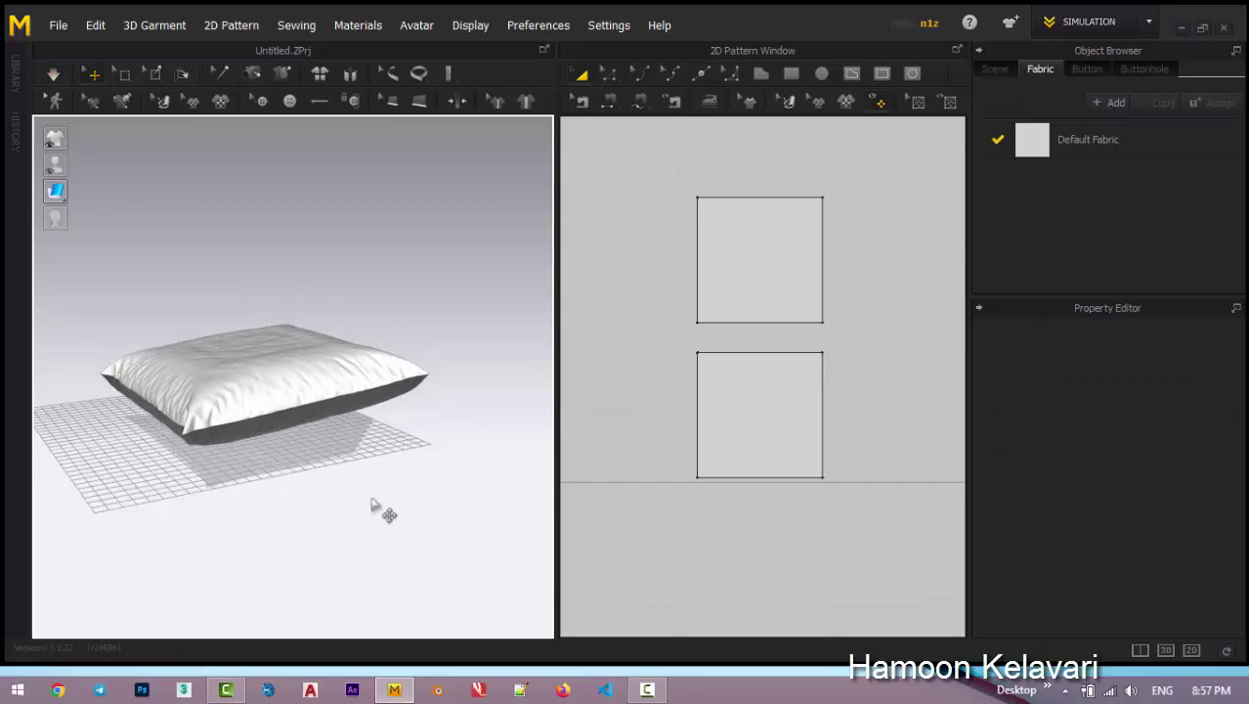
Examine the simulated pillow's shape, wrinkles and corners from closer and different angles in an enlarged 3D view.
right_click_drag(321, 510, 301, 459)
scroll(265, 396, "up", 6)
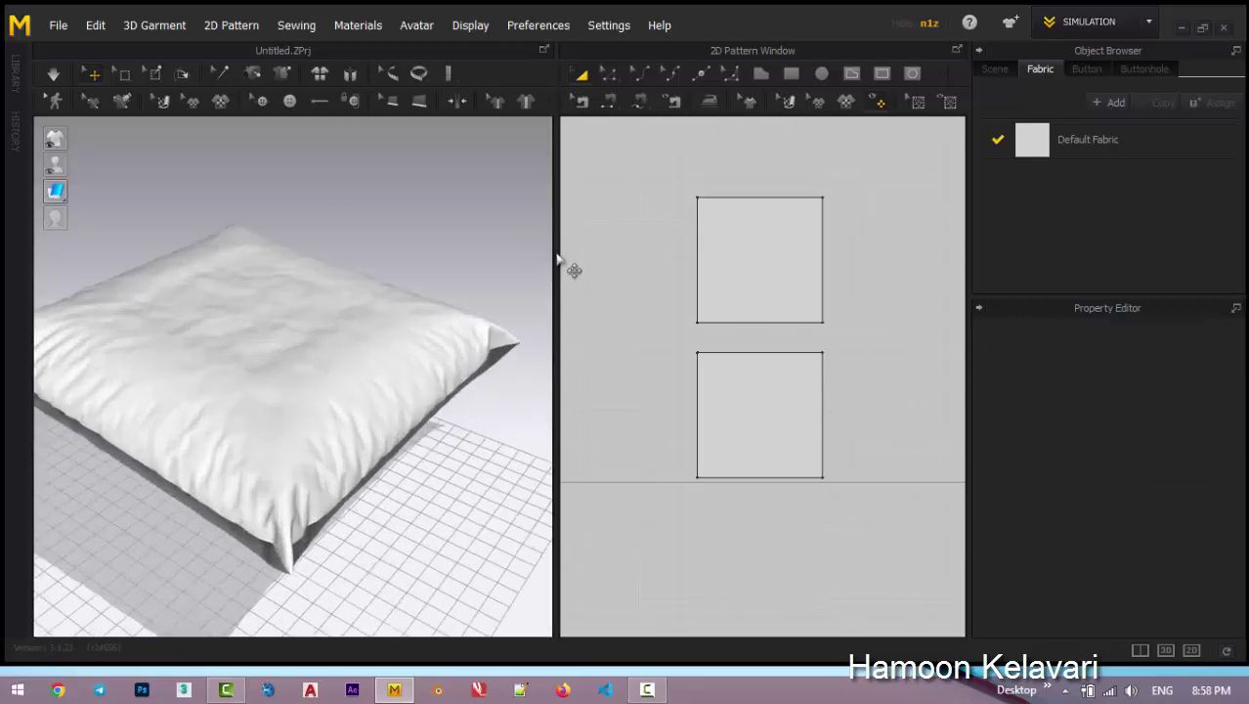
left_click_drag(556, 256, 694, 271)
right_click_drag(552, 362, 578, 413)
scroll(865, 352, "up", 2)
right_click_drag(850, 356, 879, 334)
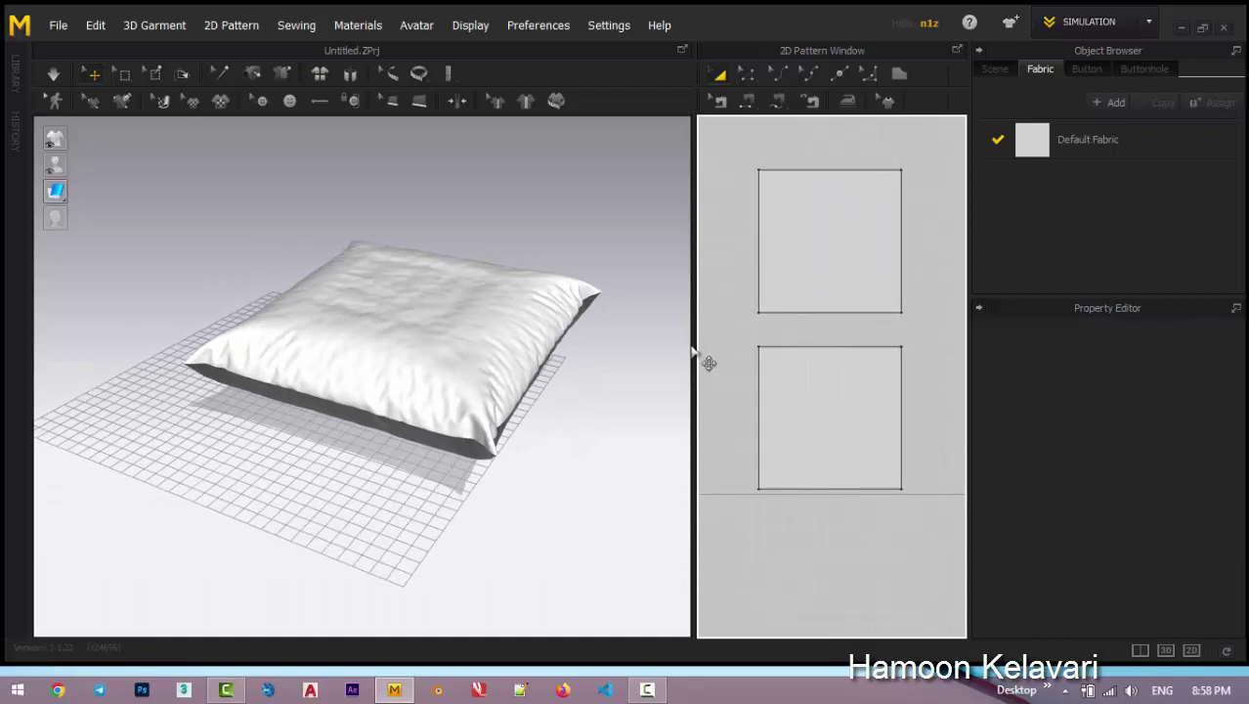
Enlarge the 2D pattern area to show both squares and activate the Internal Polygon/Line tool.
left_click_drag(701, 358, 581, 366)
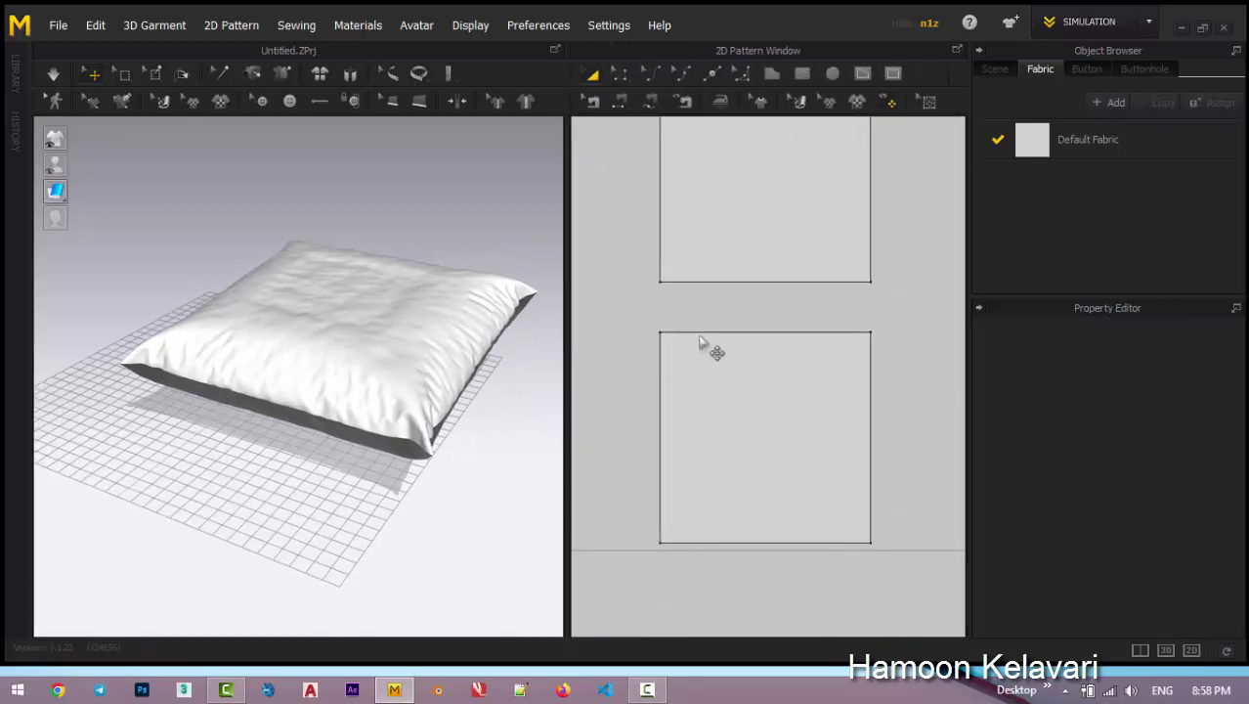
scroll(725, 318, "down", 3)
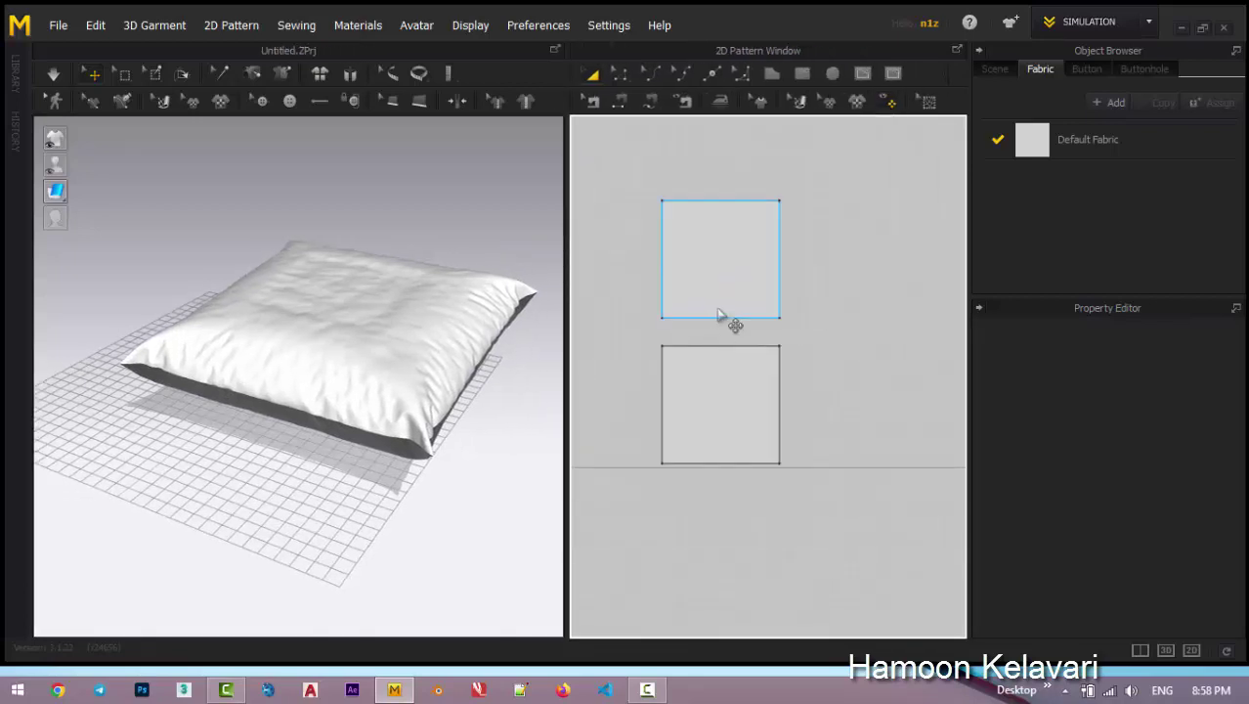
right_click_drag(725, 318, 738, 329)
scroll(738, 330, "up", 2)
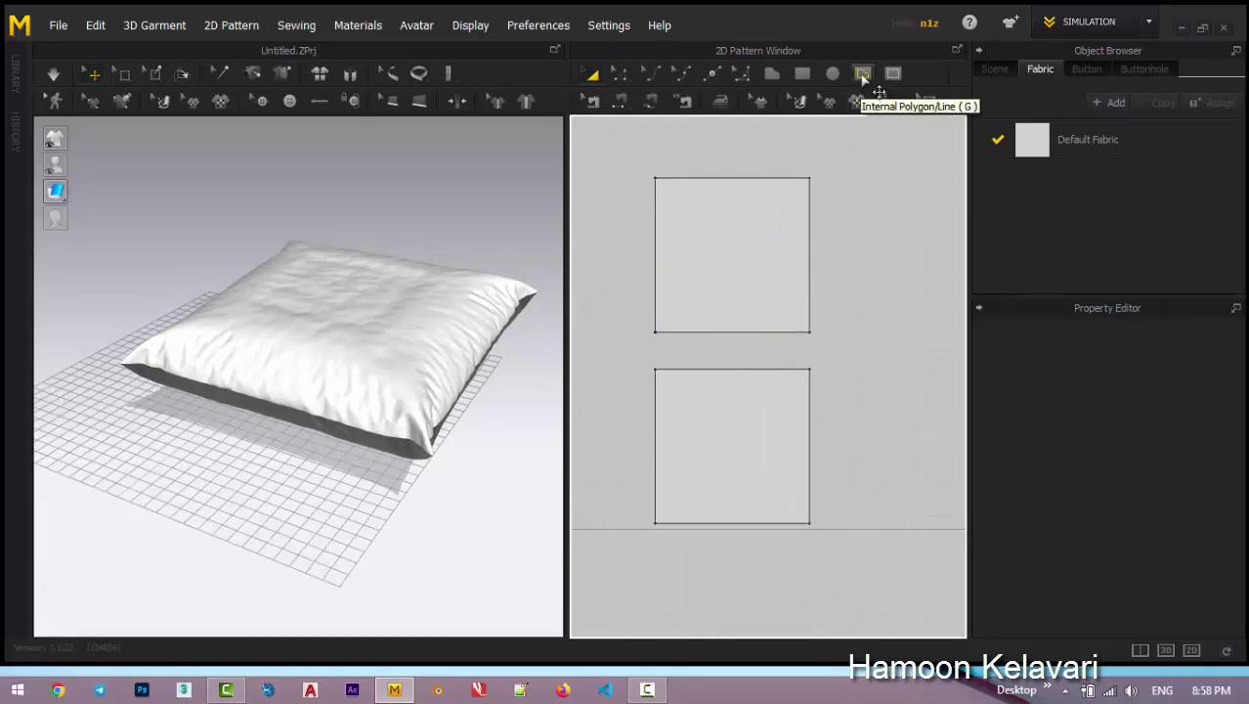
left_click(863, 74)
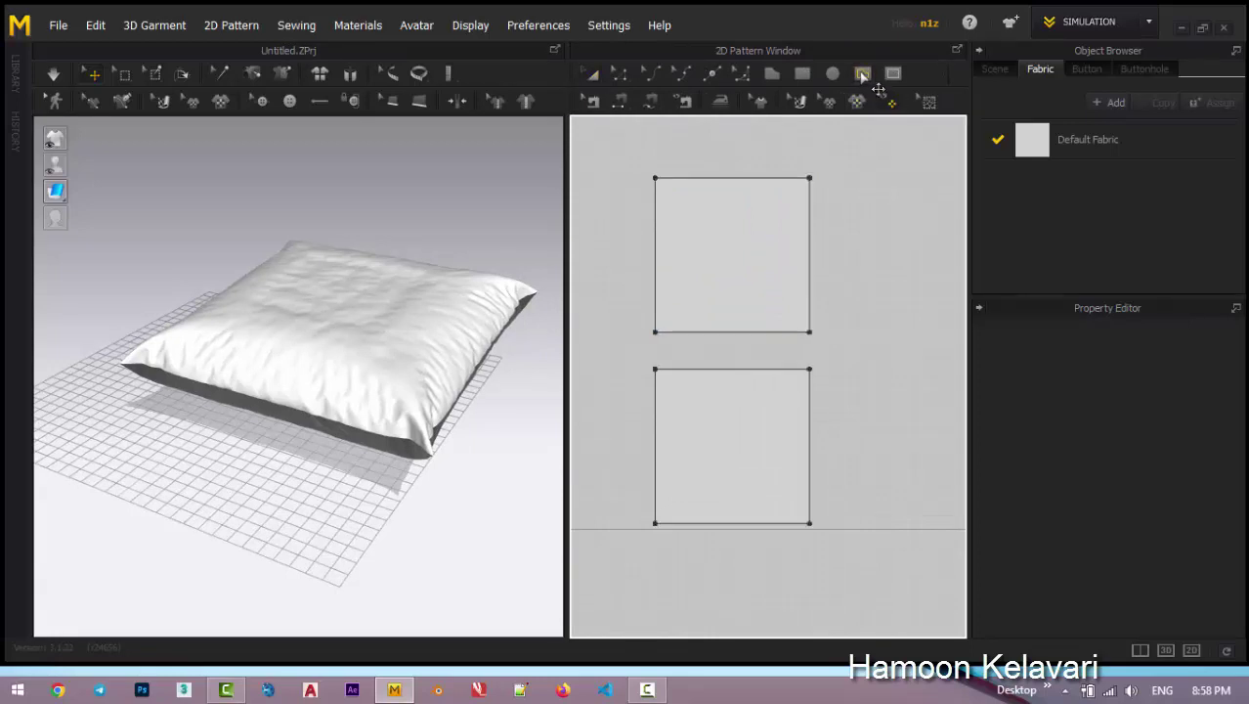
left_click(732, 181)
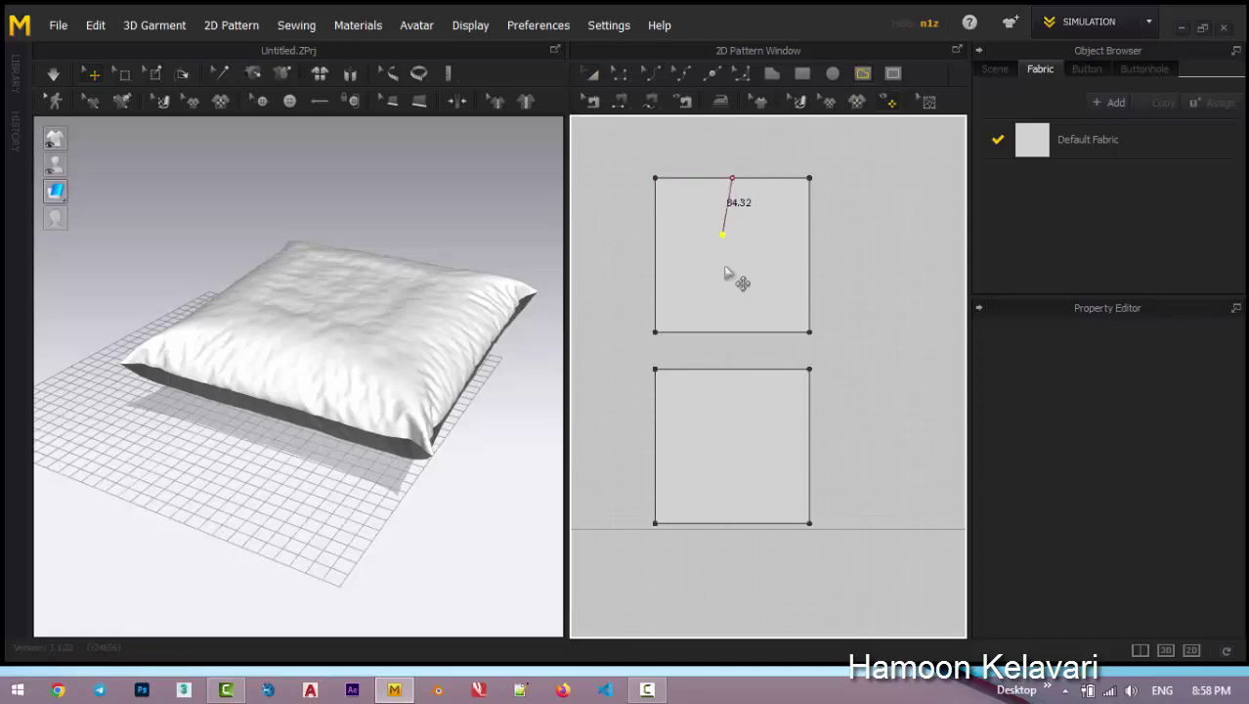
left_click(732, 333)
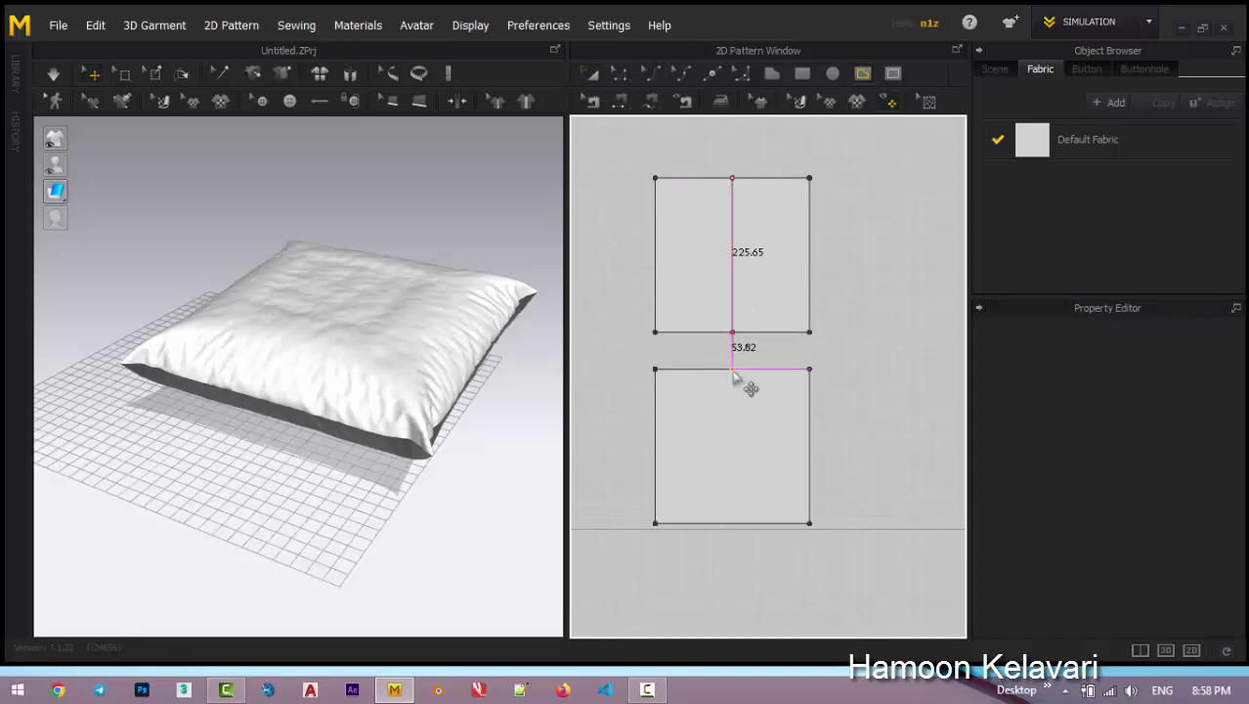
key("Escape")
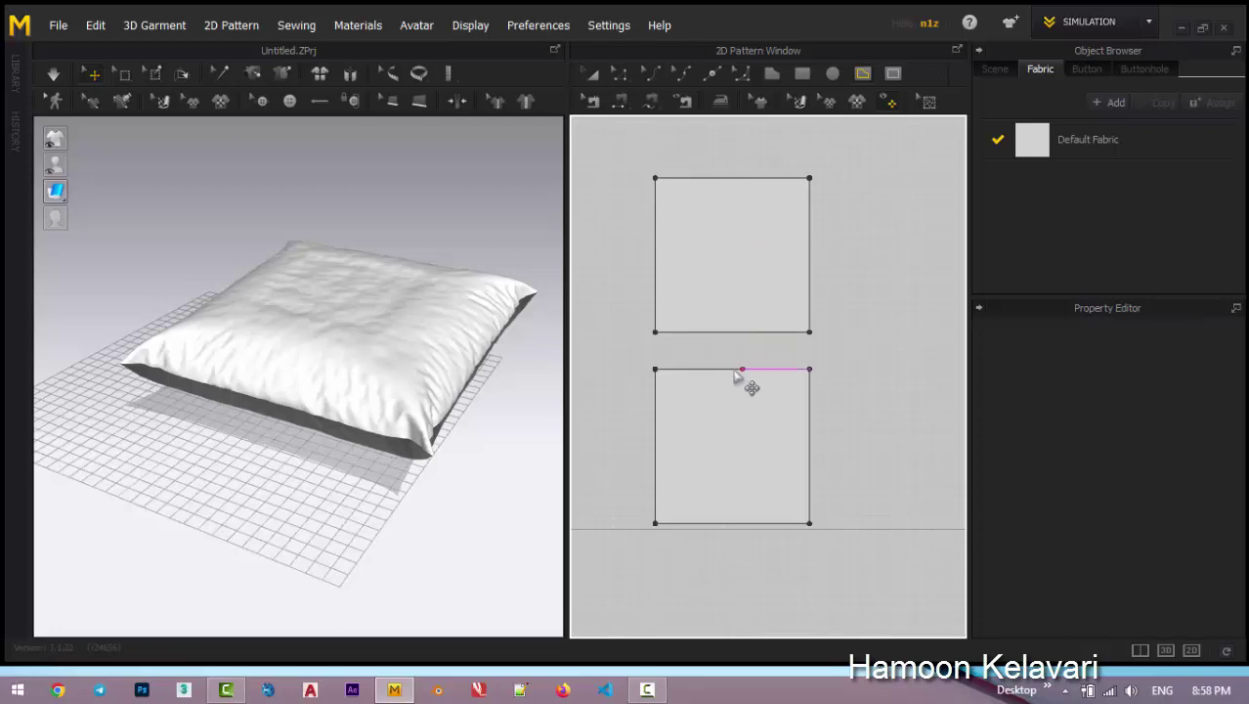
Draw a vertical internal line through the middle of the upper square, from its top edge to its bottom edge.
left_click(732, 181)
left_click(732, 334)
key("Return")
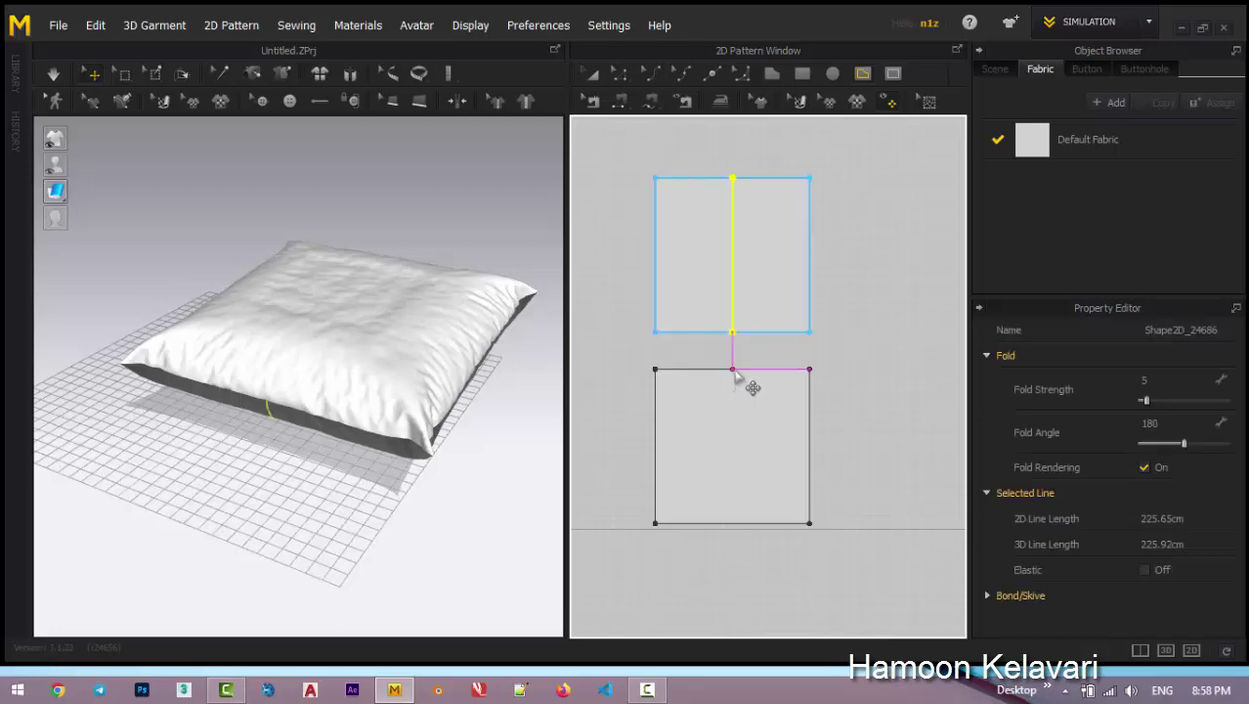
left_click(733, 370)
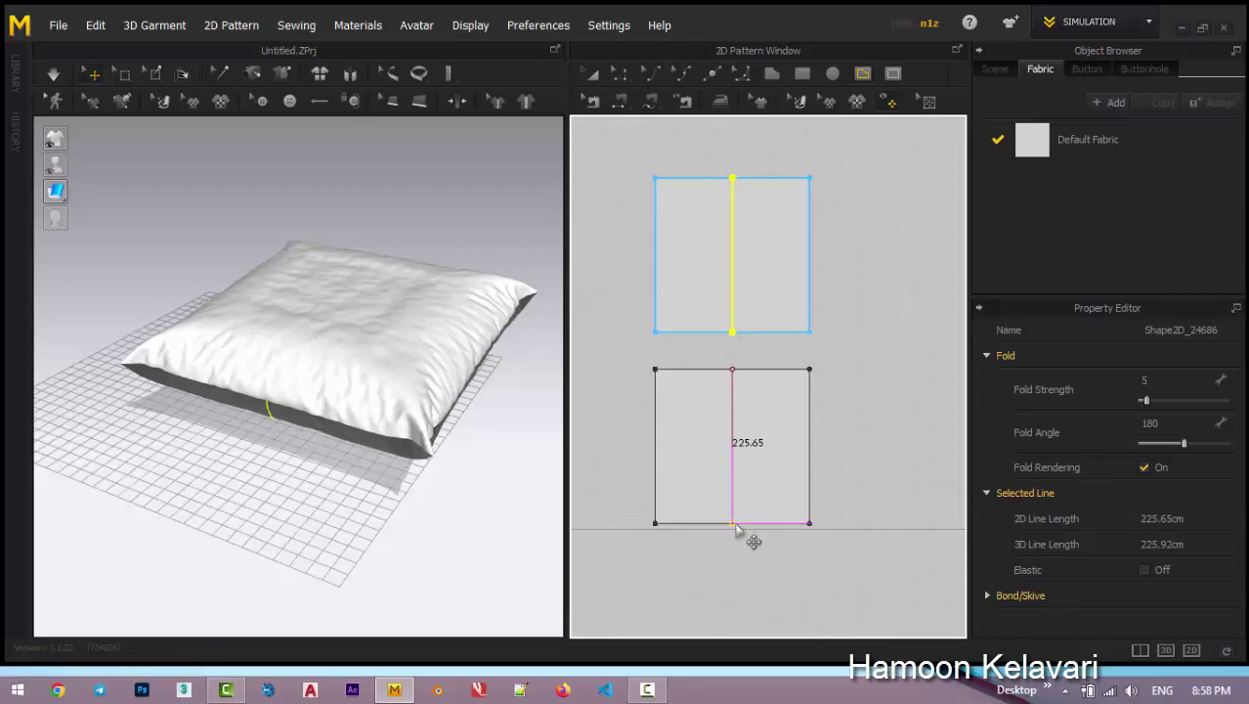
left_click(735, 522)
key("Escape")
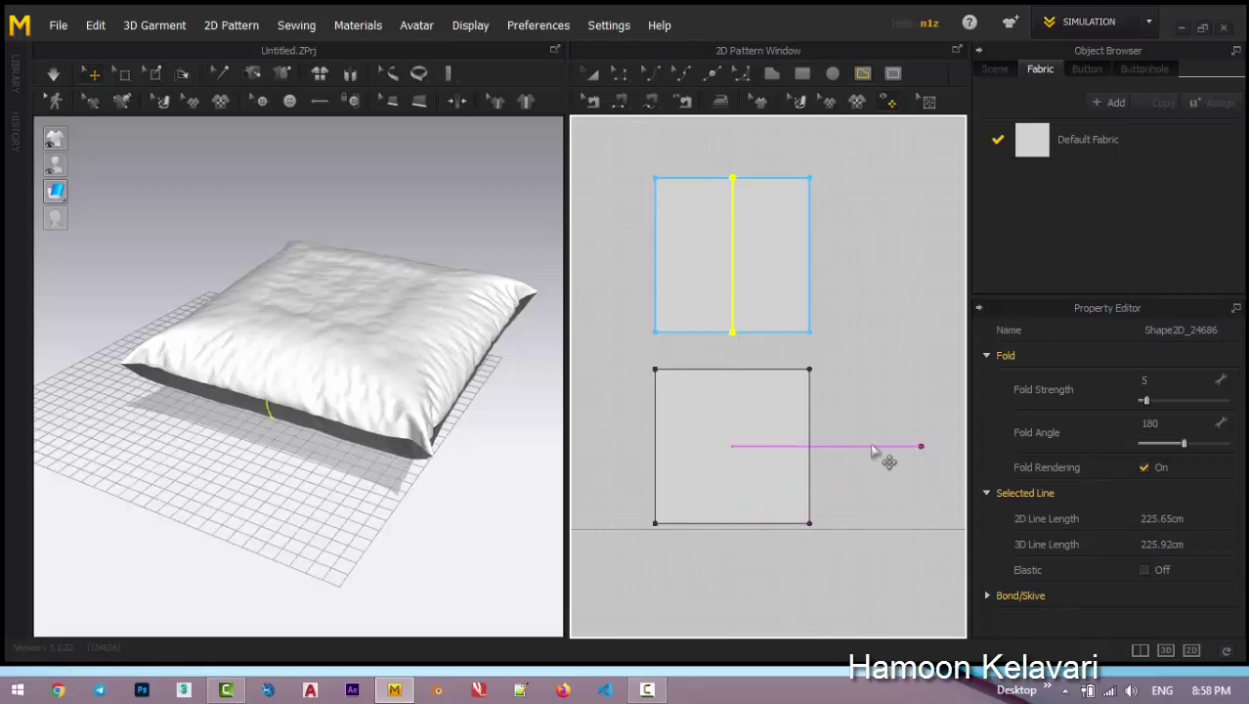
Draw a vertical internal line through the middle of the lower square from top to bottom edge, and leave nothing selected.
left_click(733, 372)
left_click(733, 525)
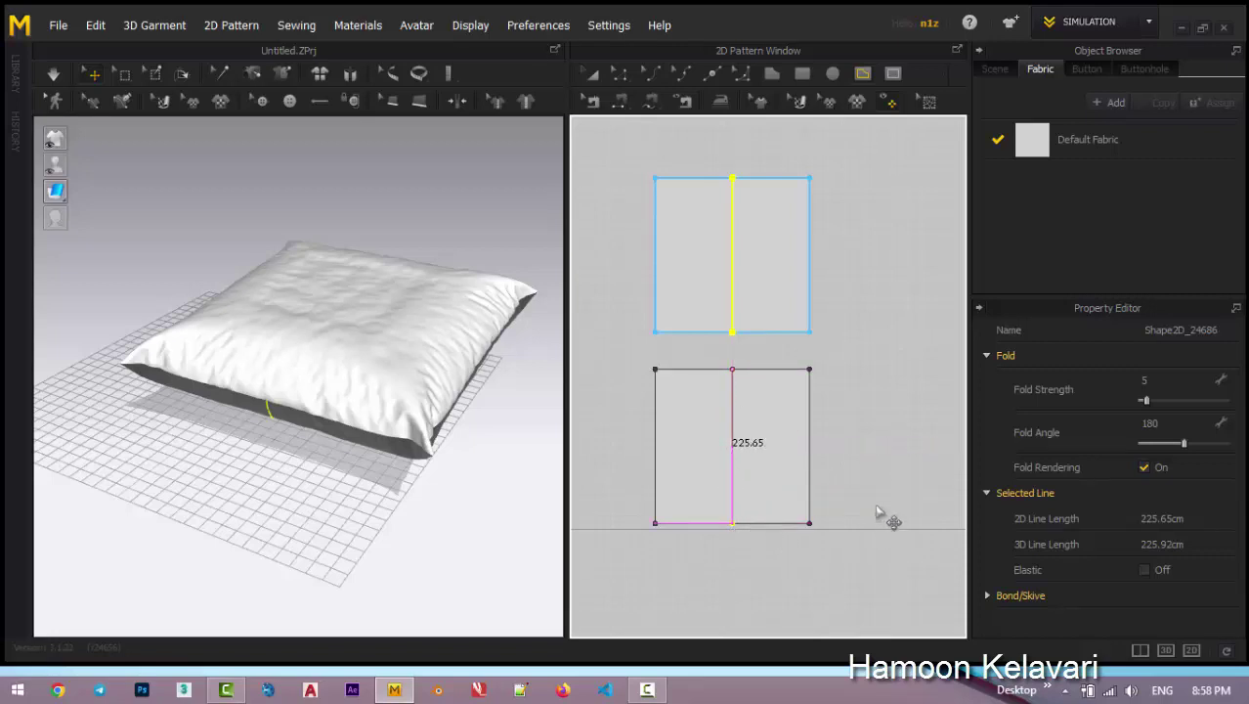
left_click(591, 74)
left_click(732, 447)
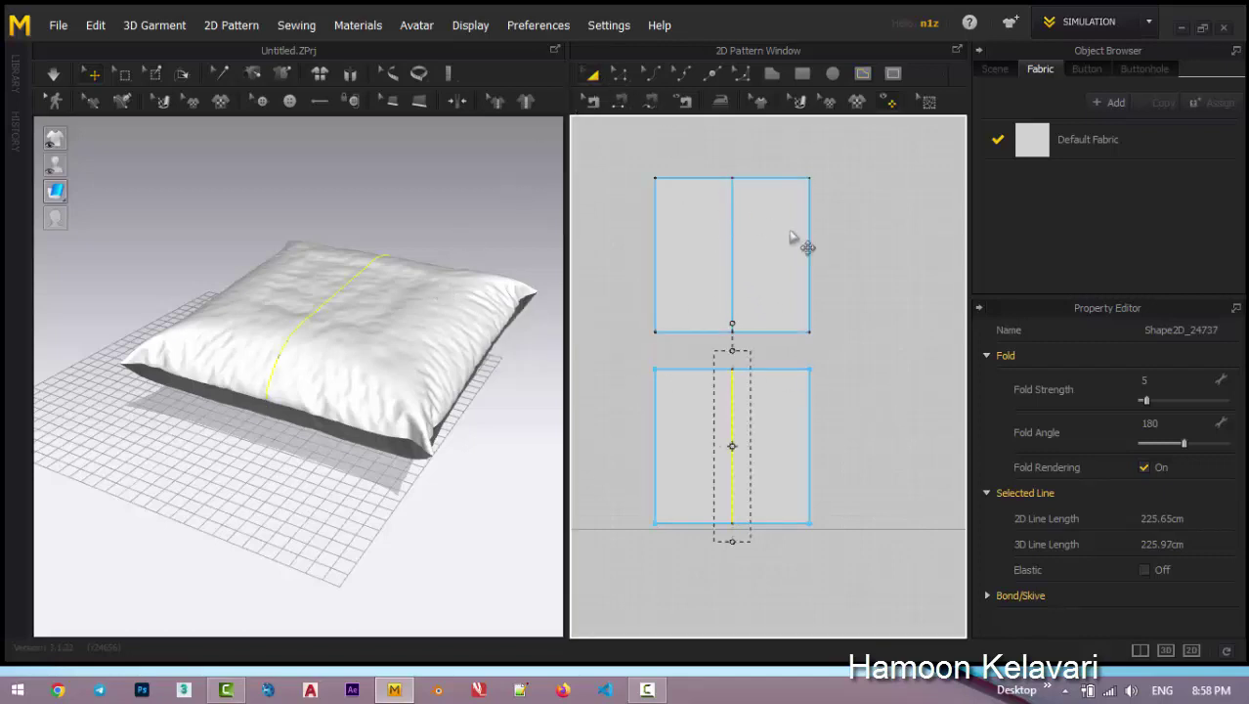
key("Escape")
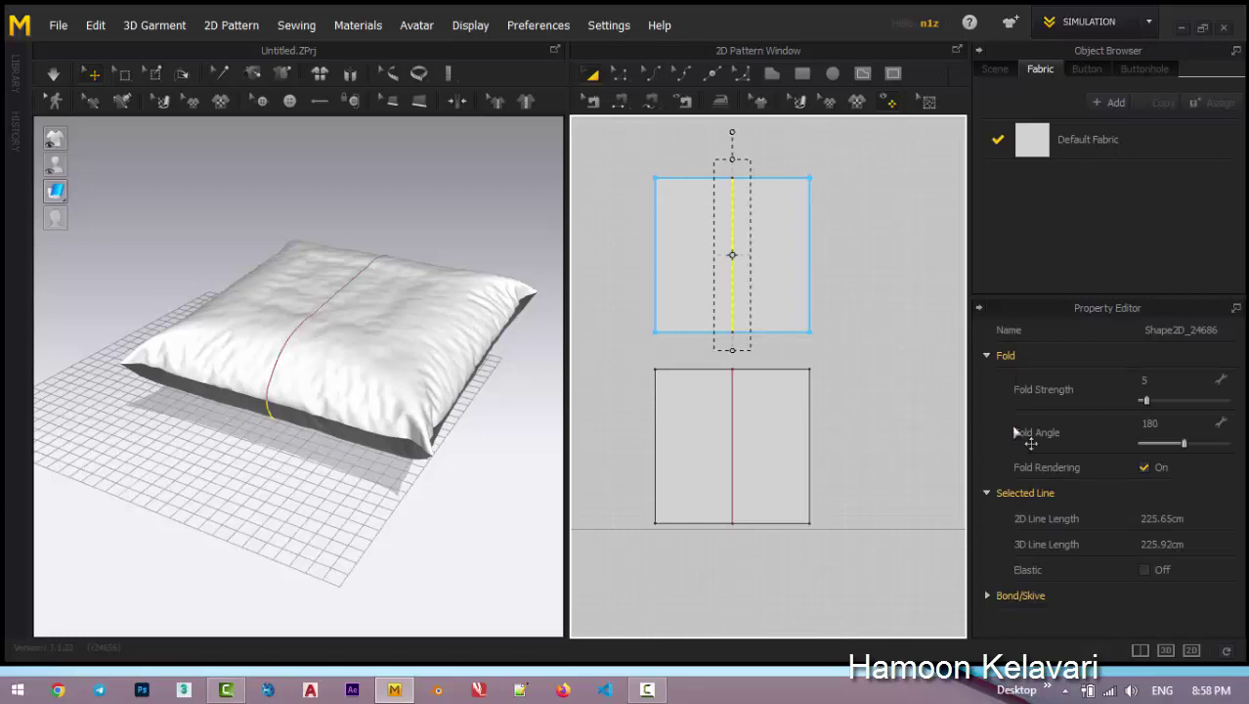
left_click(905, 270)
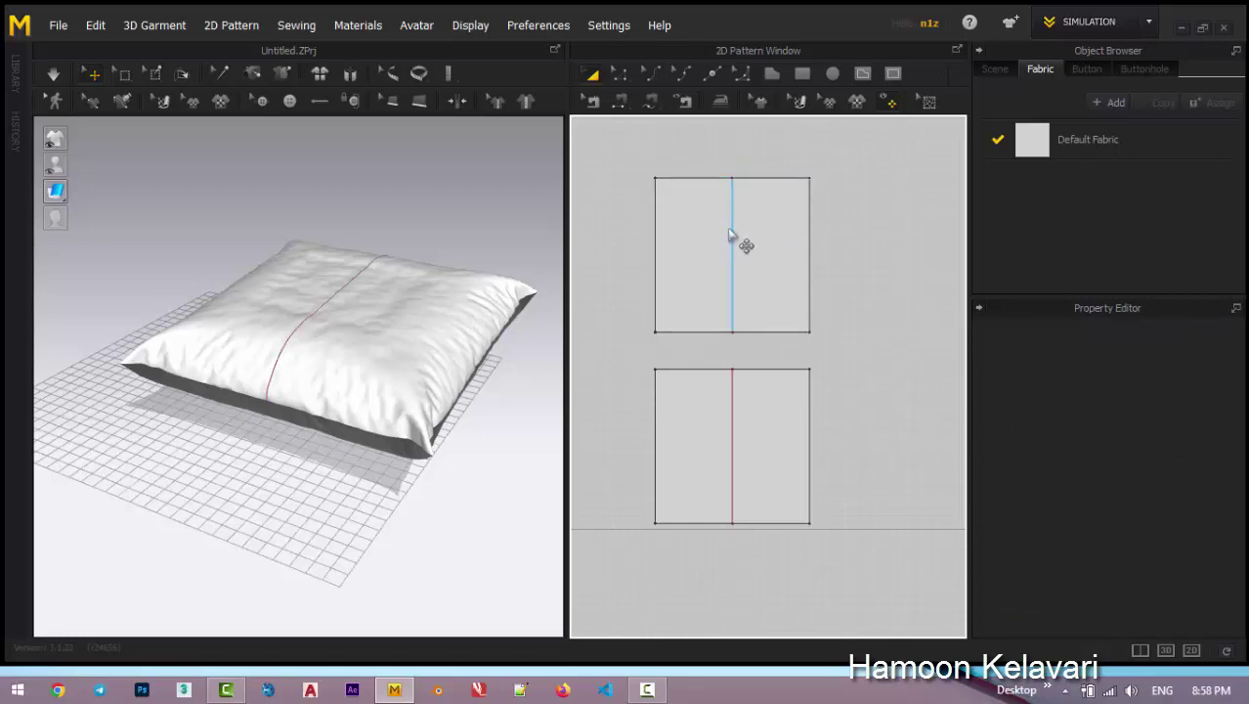
Select the vertical centre lines of both squares and set their fold strength to 52 and fold angle to 111.
left_click(732, 408)
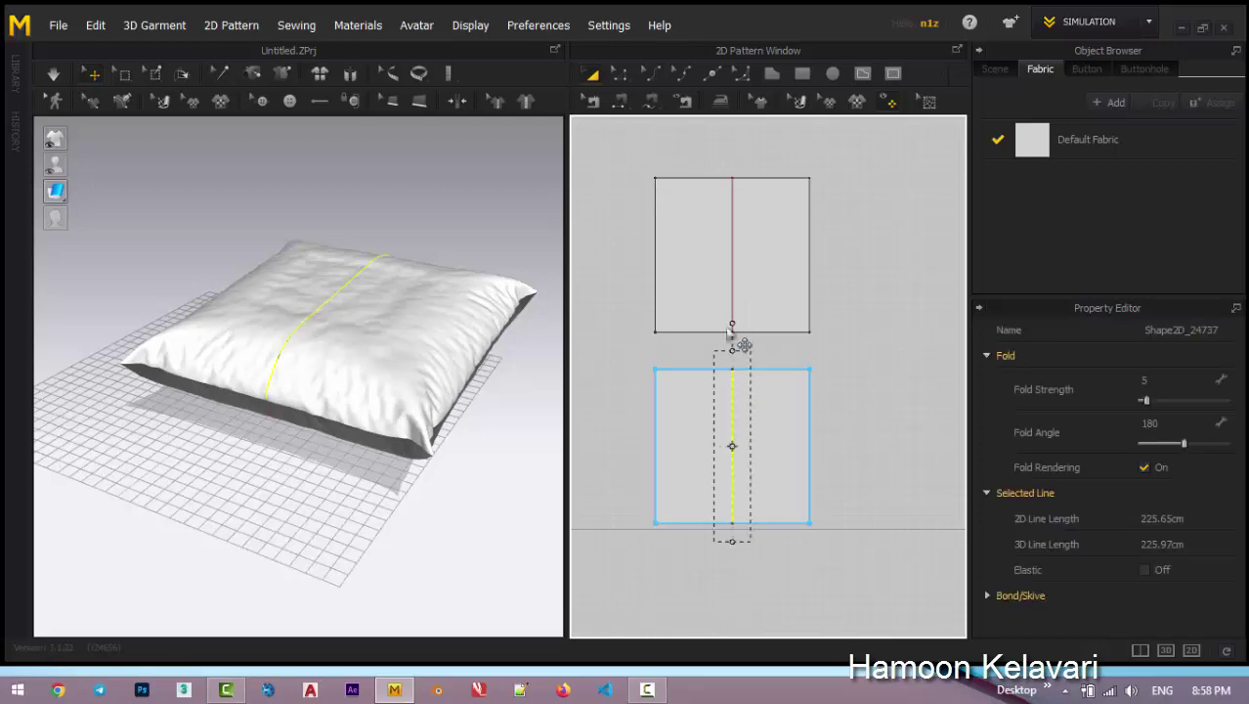
left_click(734, 315)
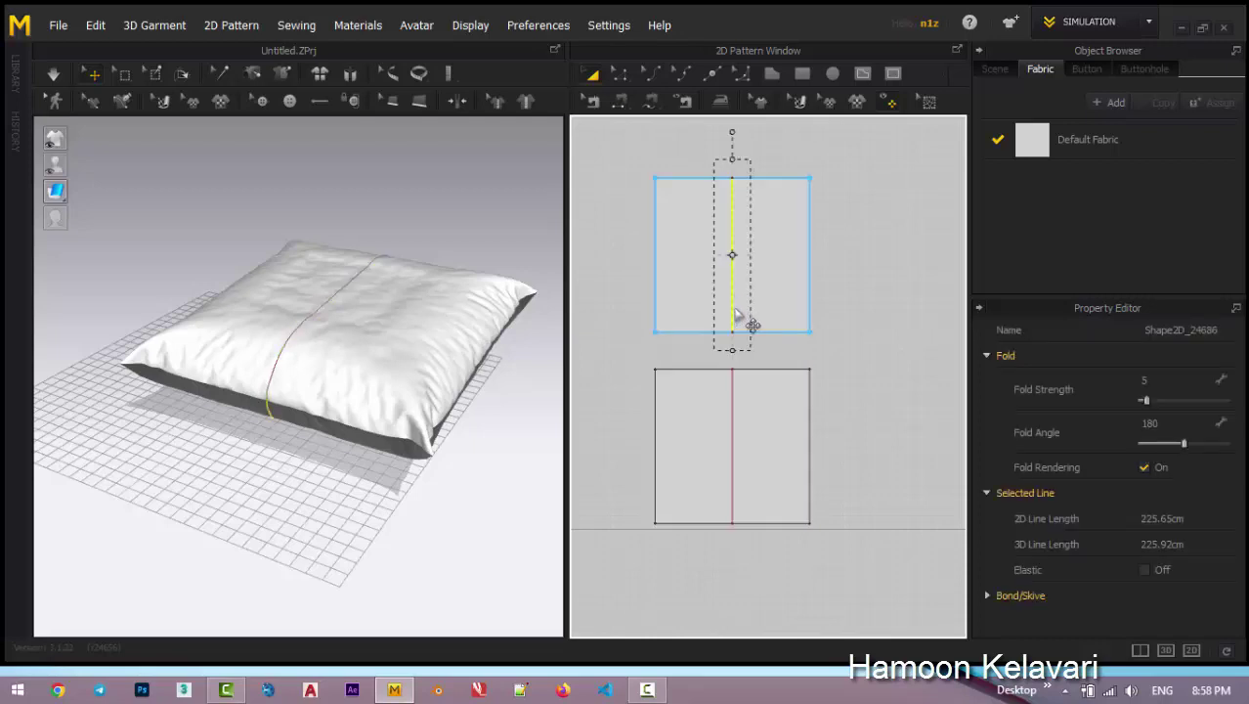
left_click(733, 404, "shift")
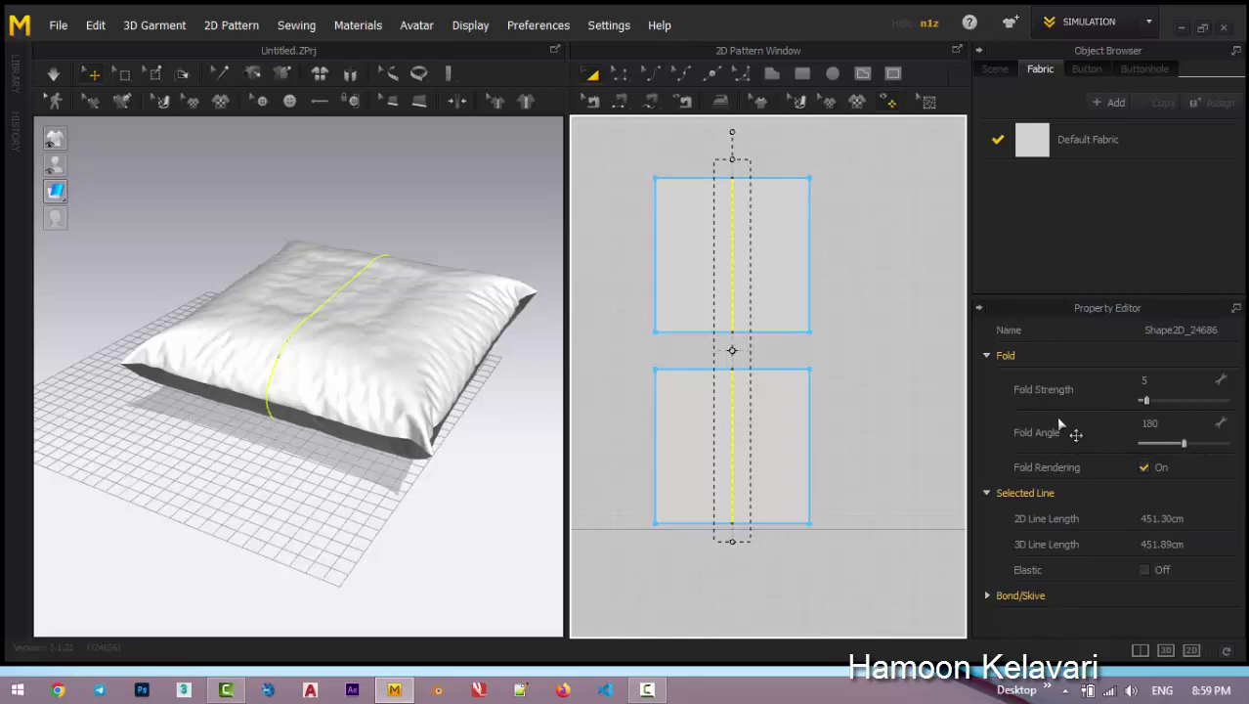
left_click_drag(1147, 402, 1171, 446)
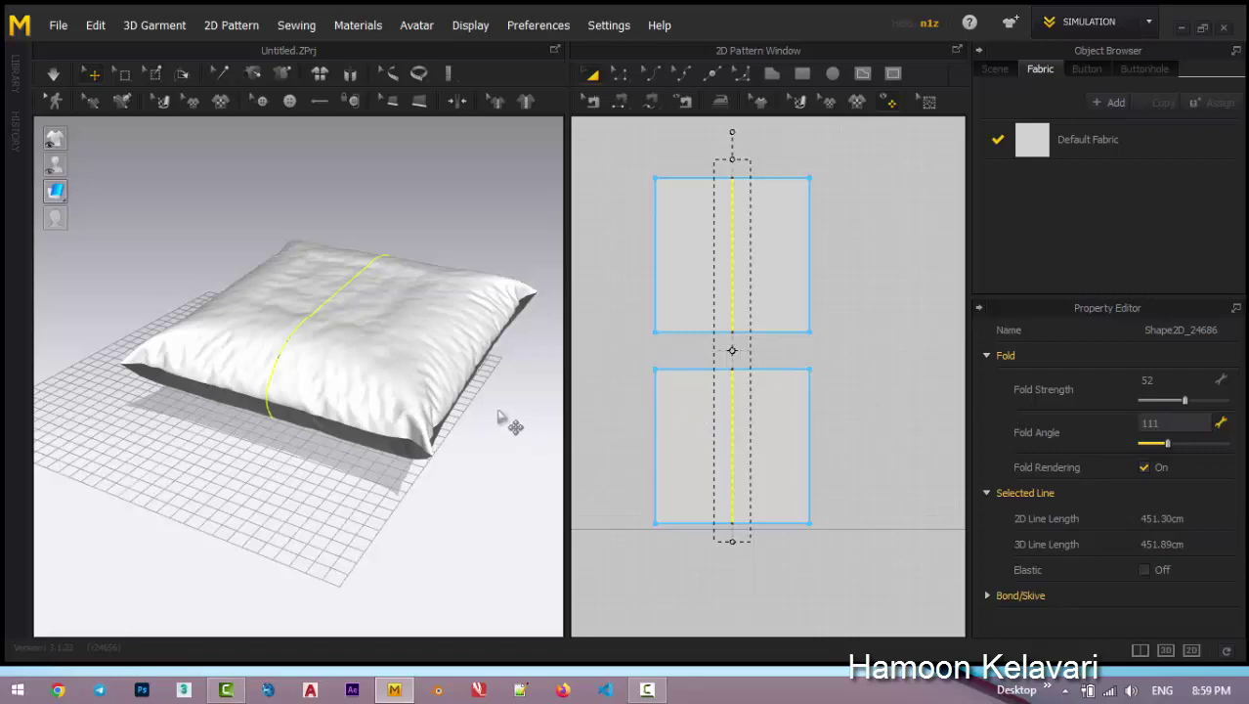
middle_click_drag(500, 385, 483, 384)
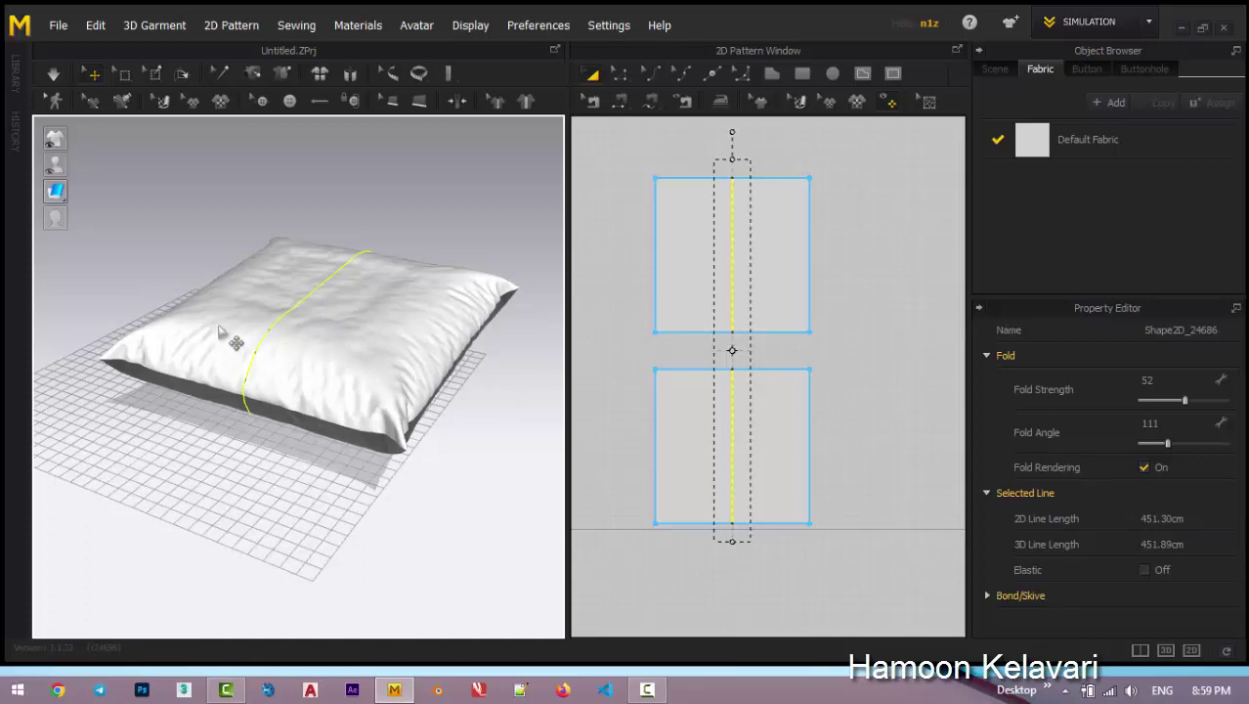
Simulate the pillow with its folded centre lines and clear the line selection.
left_click(260, 396)
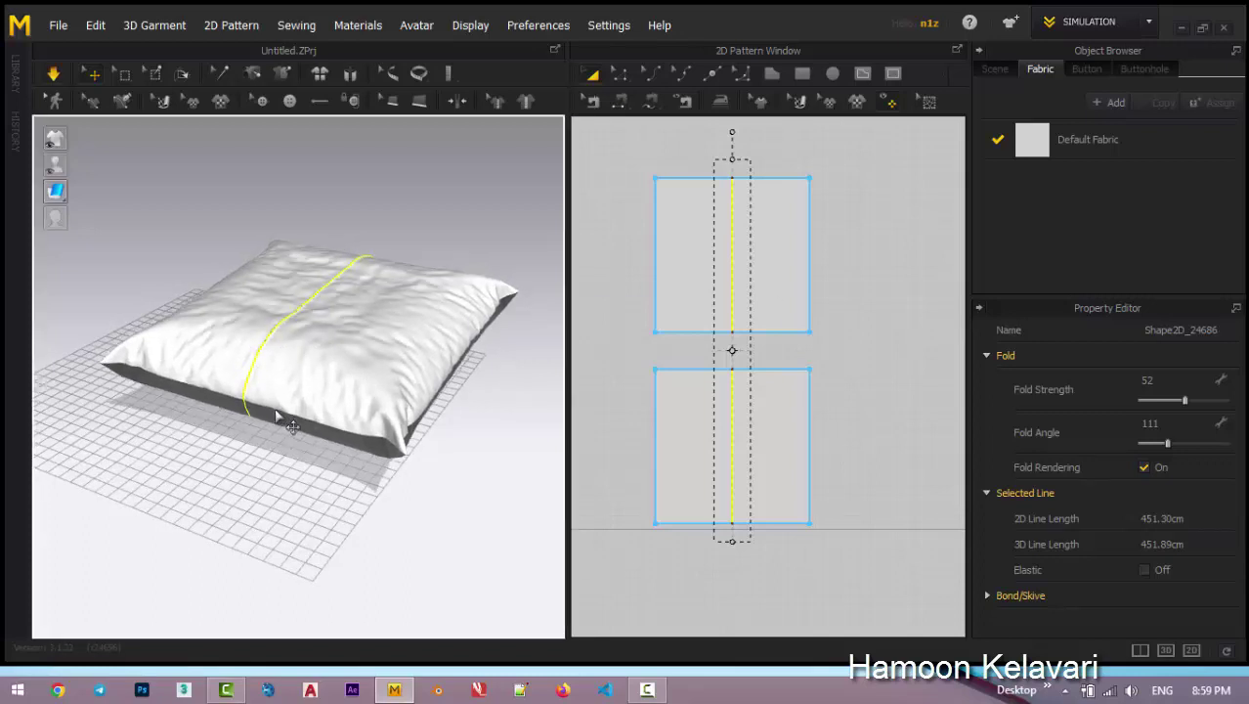
left_click(285, 440)
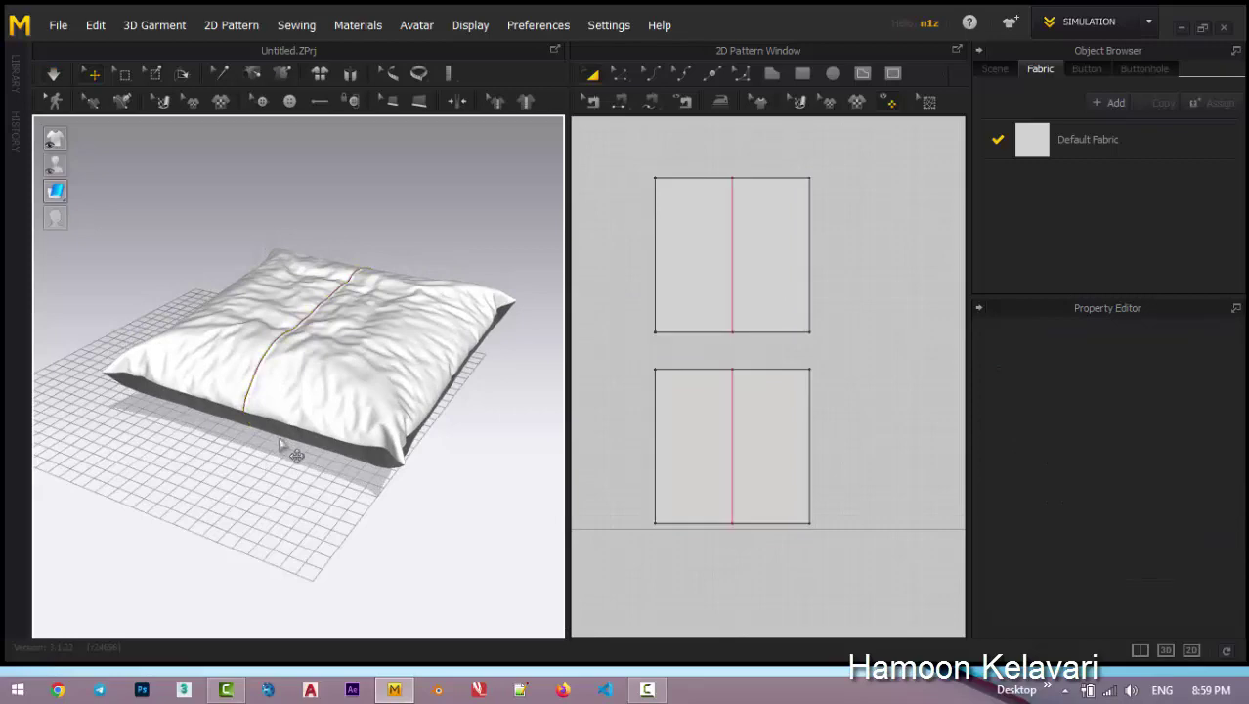
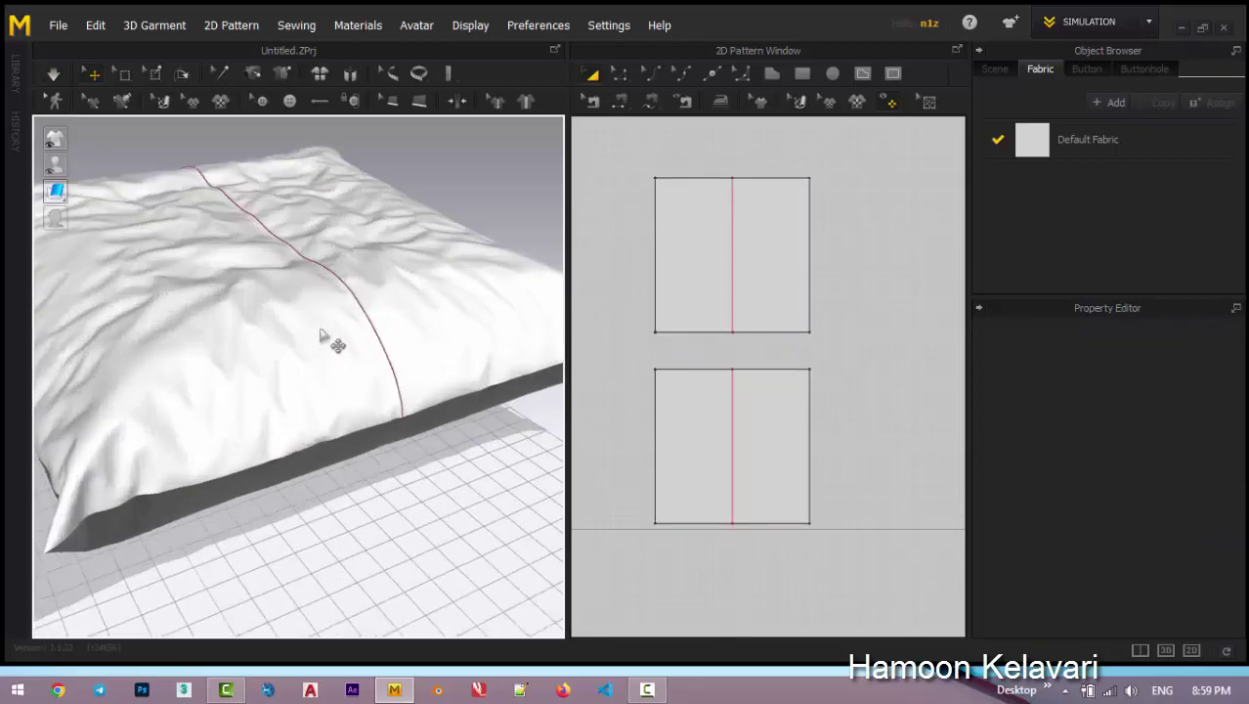
scroll(395, 293, "down", 5)
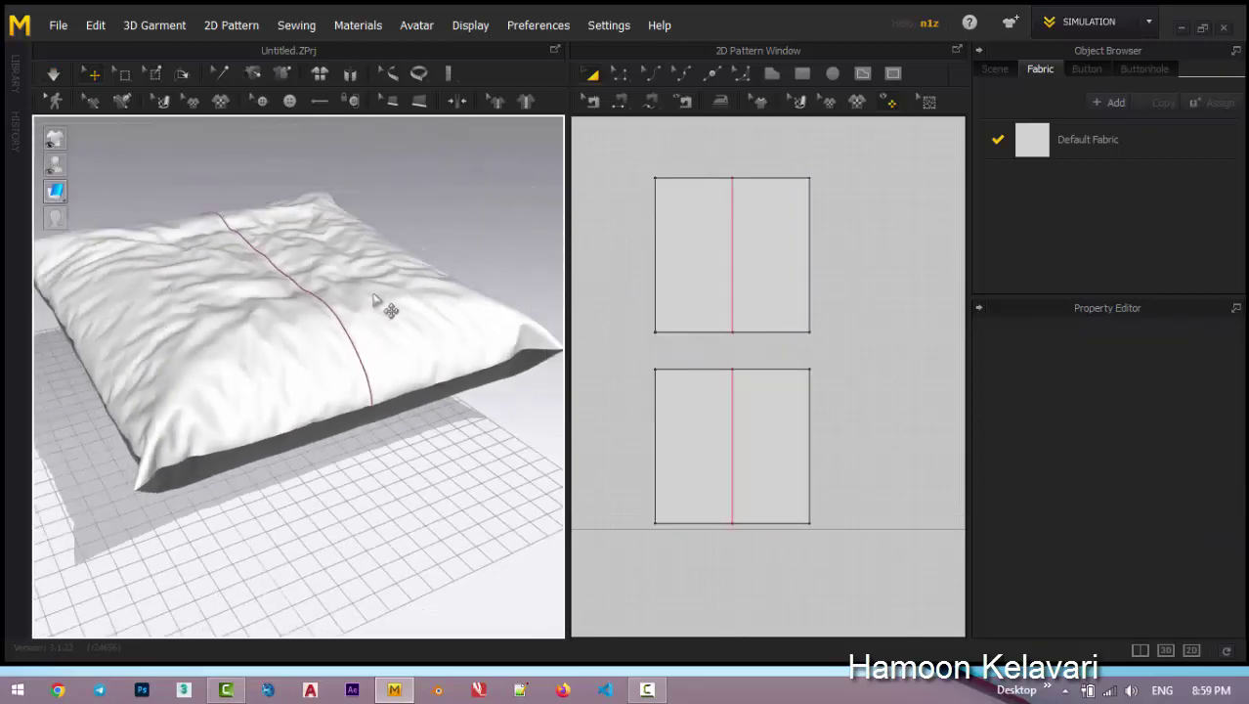
right_click_drag(406, 298, 375, 367)
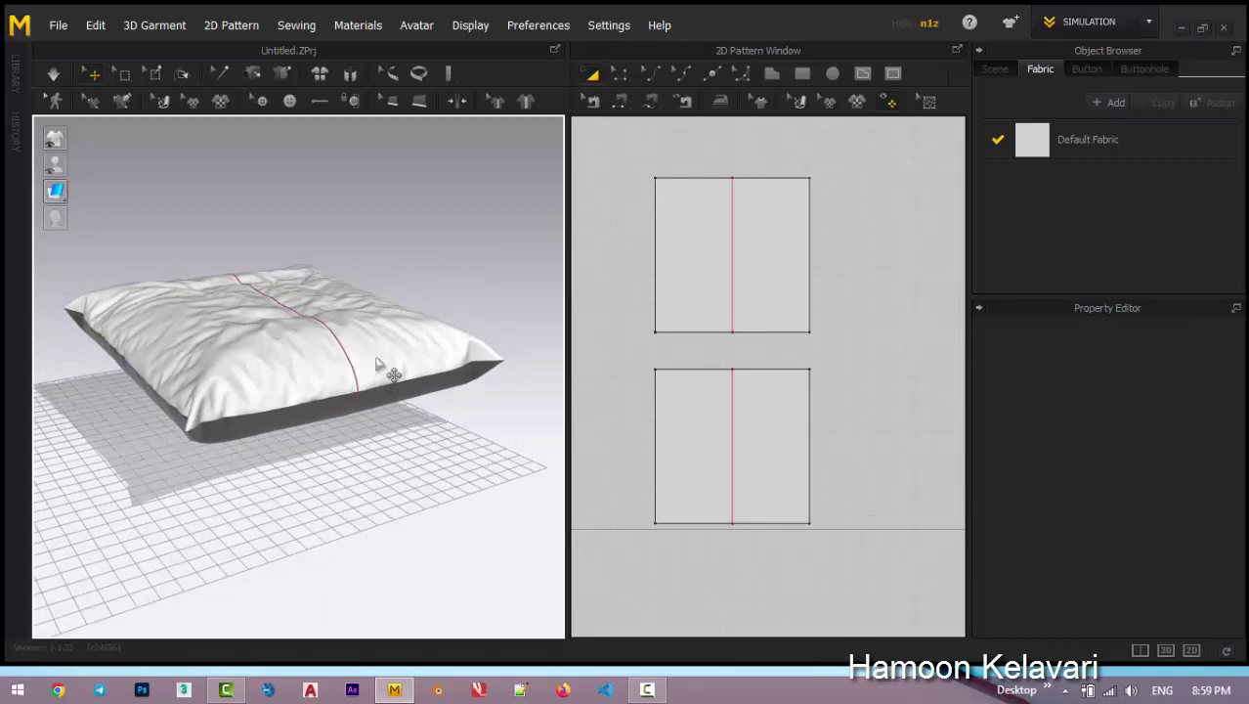
Set the pressure of the upper square pattern, the pillow's underside, to -5.
left_click(379, 363)
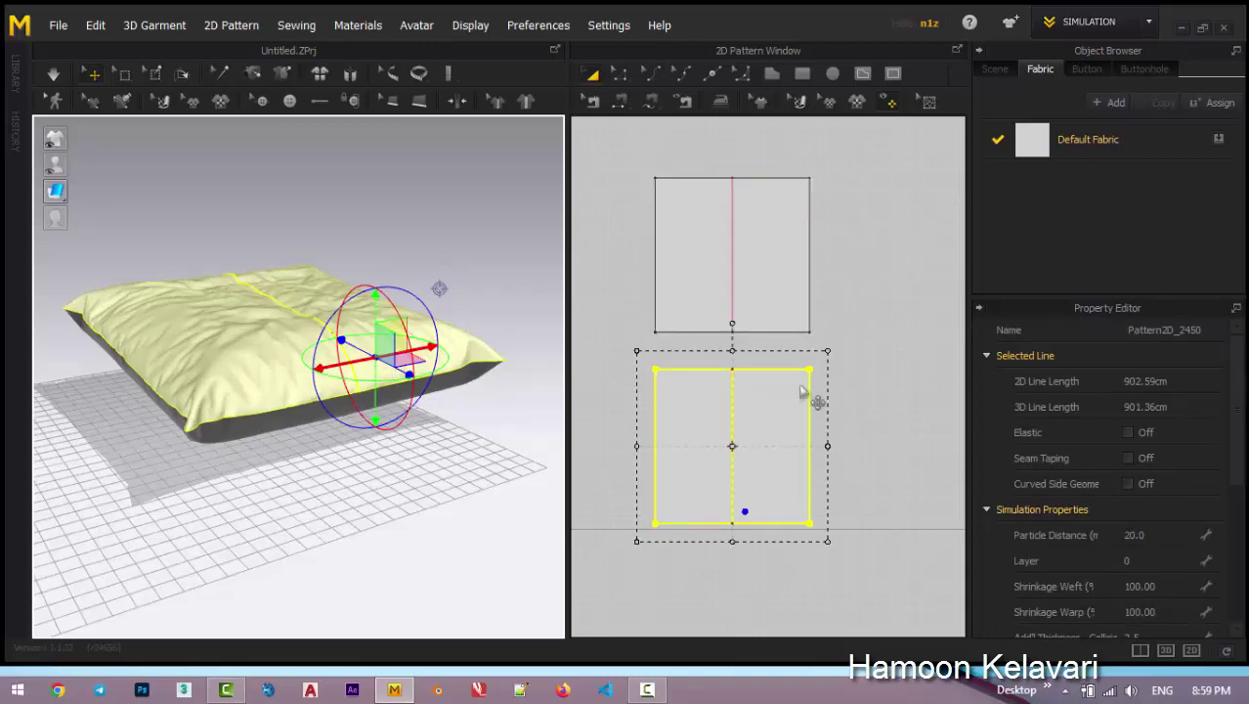
left_click(789, 284)
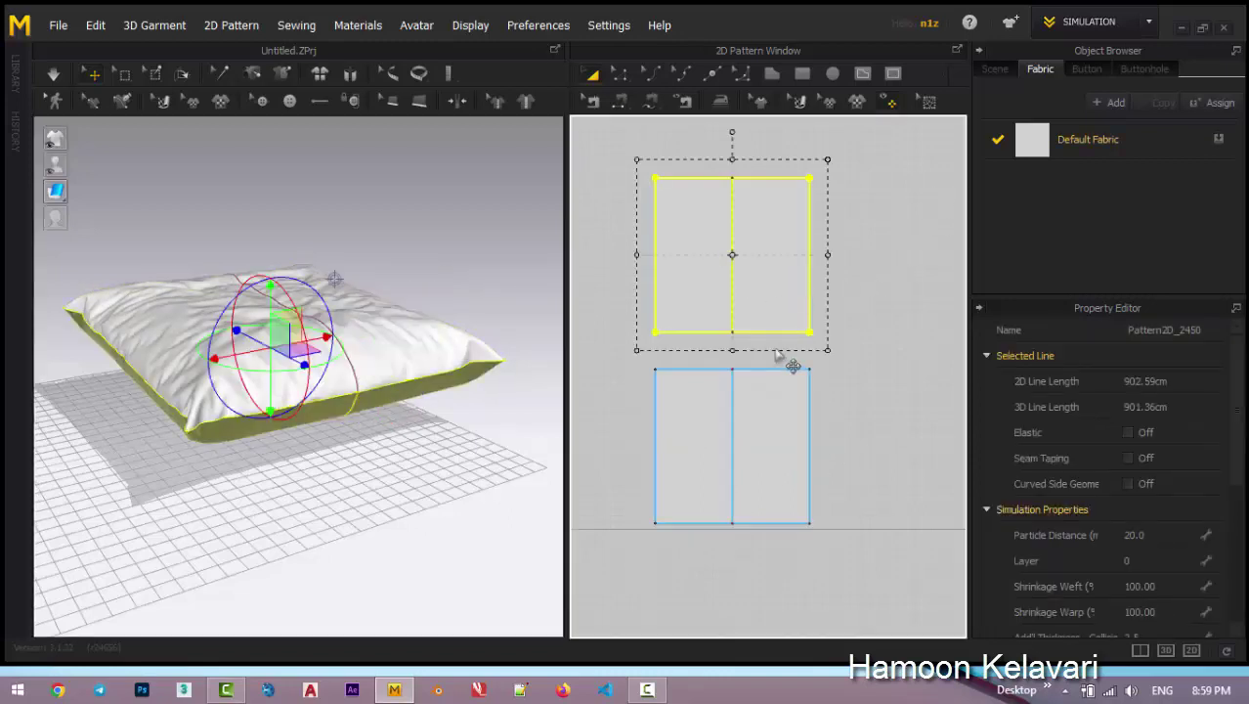
left_click(425, 428)
left_click(753, 292)
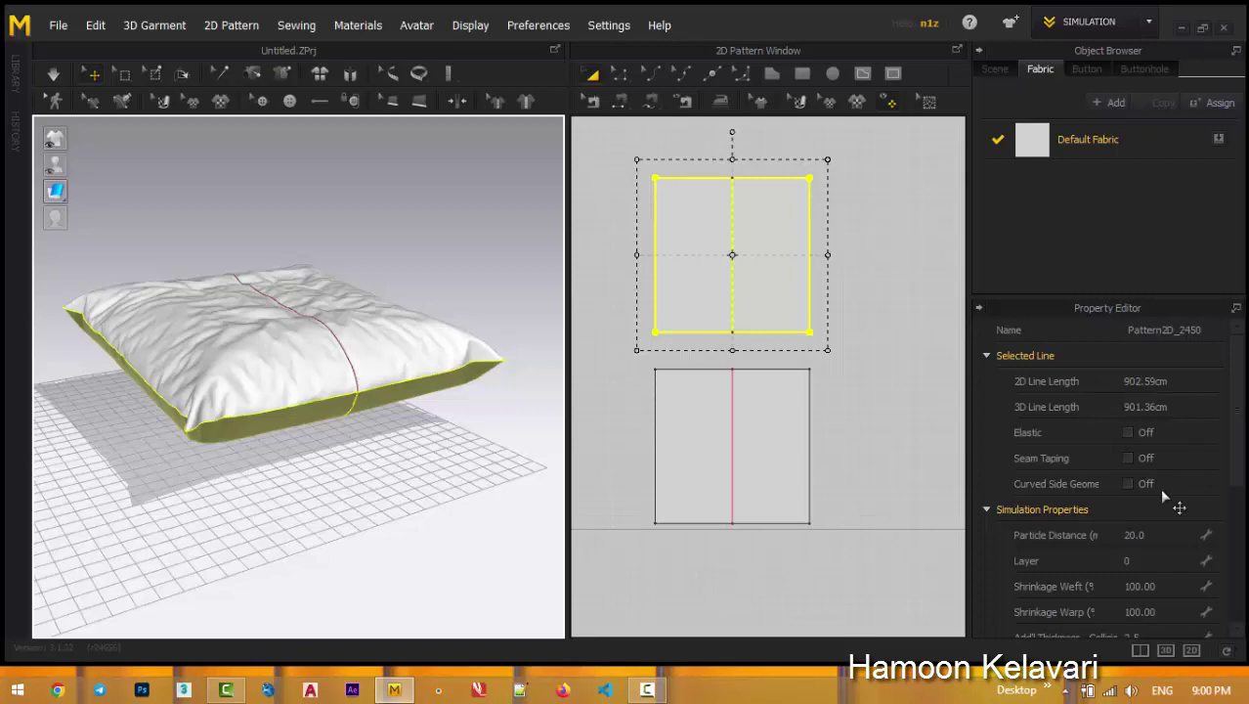
scroll(1233, 515, "down", 3)
scroll(1198, 533, "down", 3)
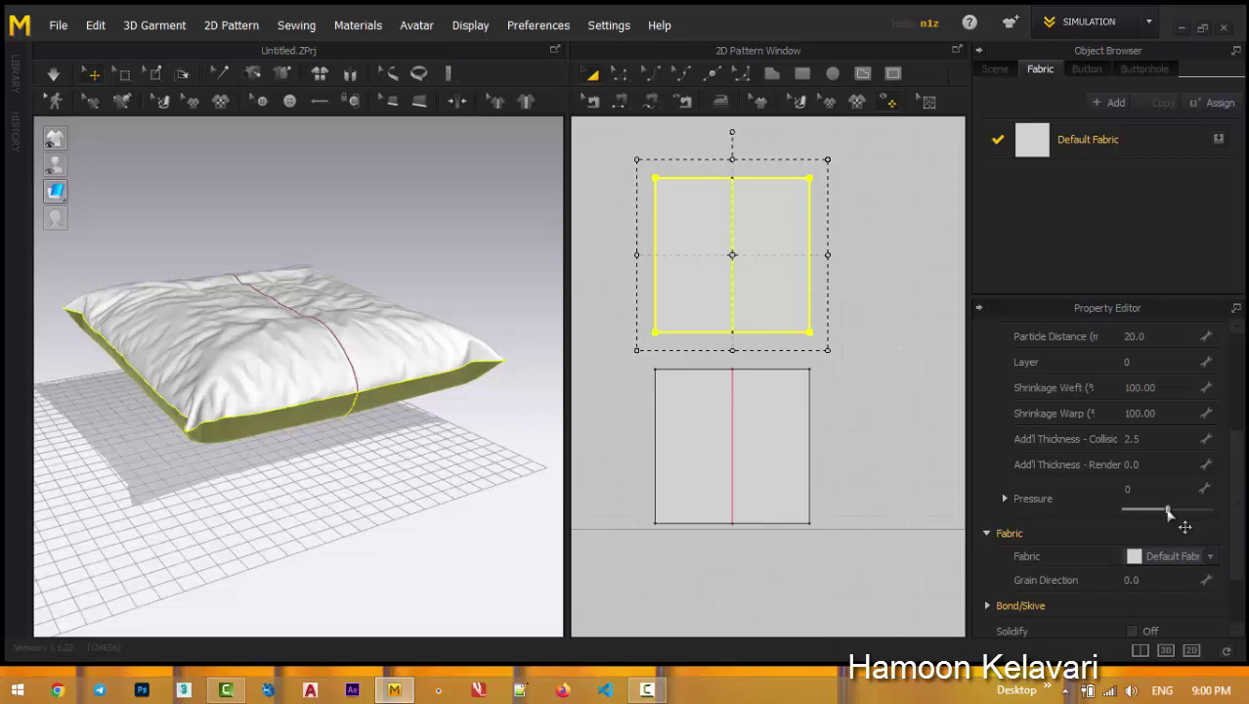
left_click(1129, 491)
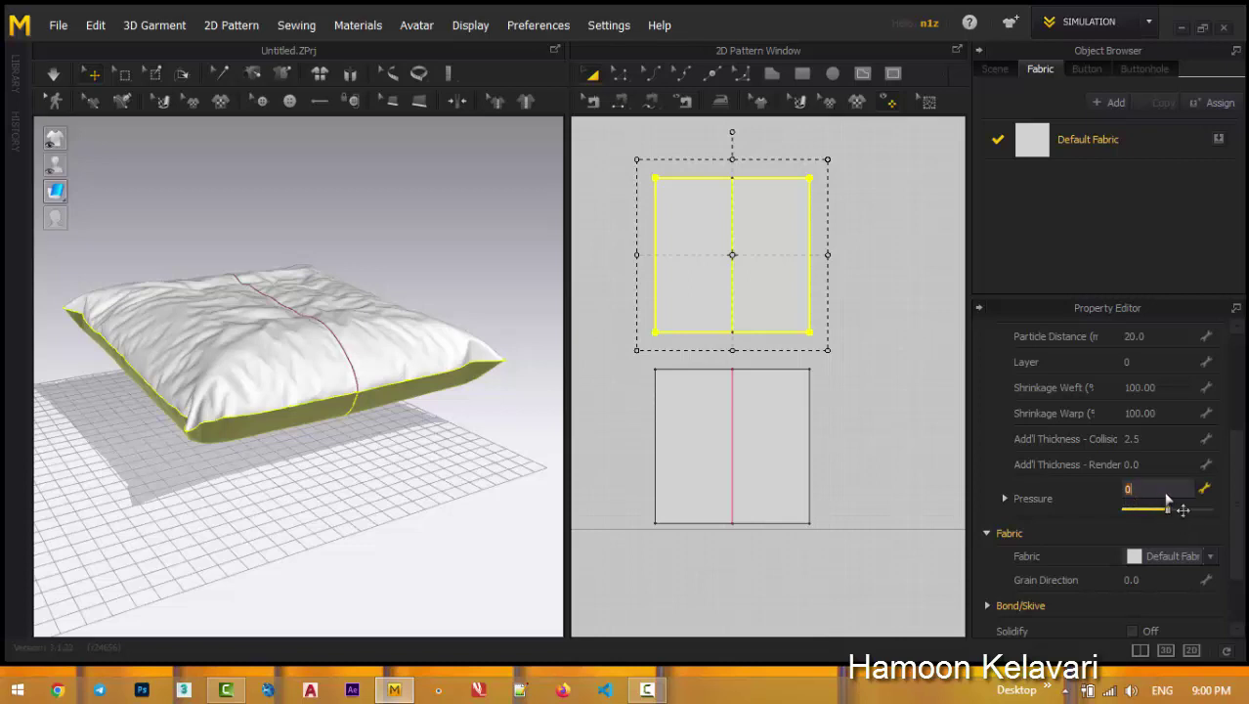
key("Return")
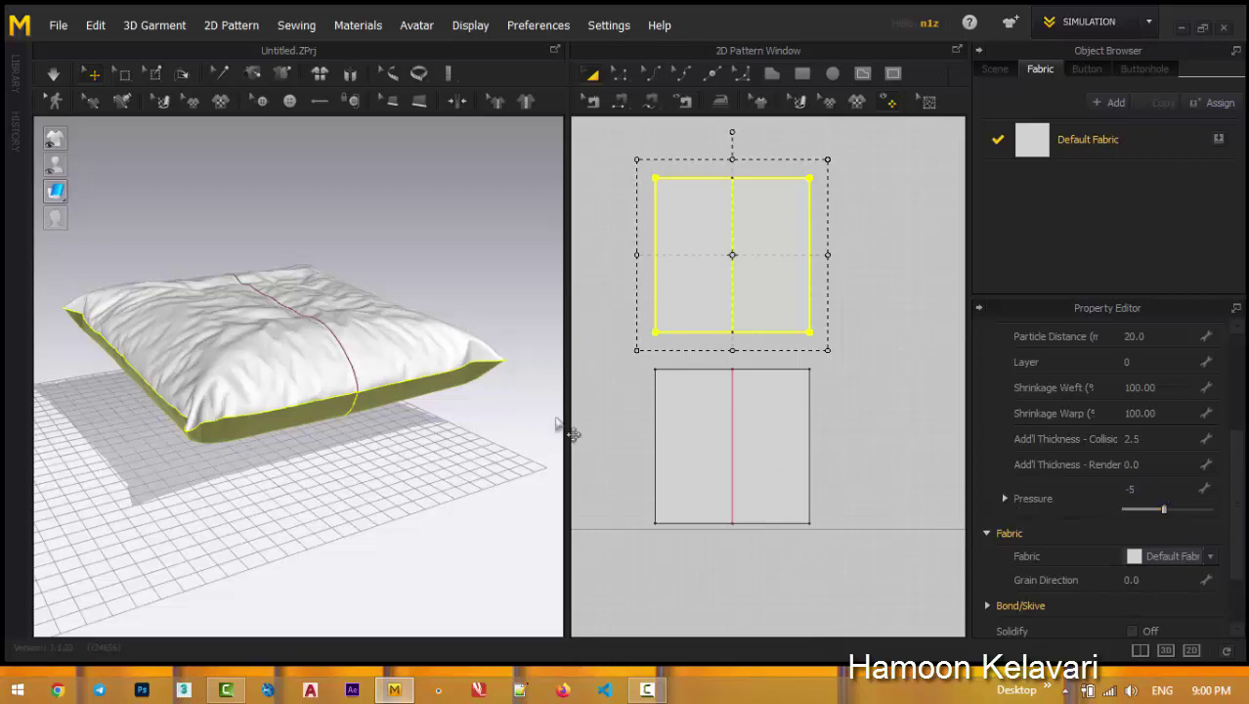
Set the lower square pattern's pressure to 5 and run the simulation to inflate the pillow.
left_click(389, 358)
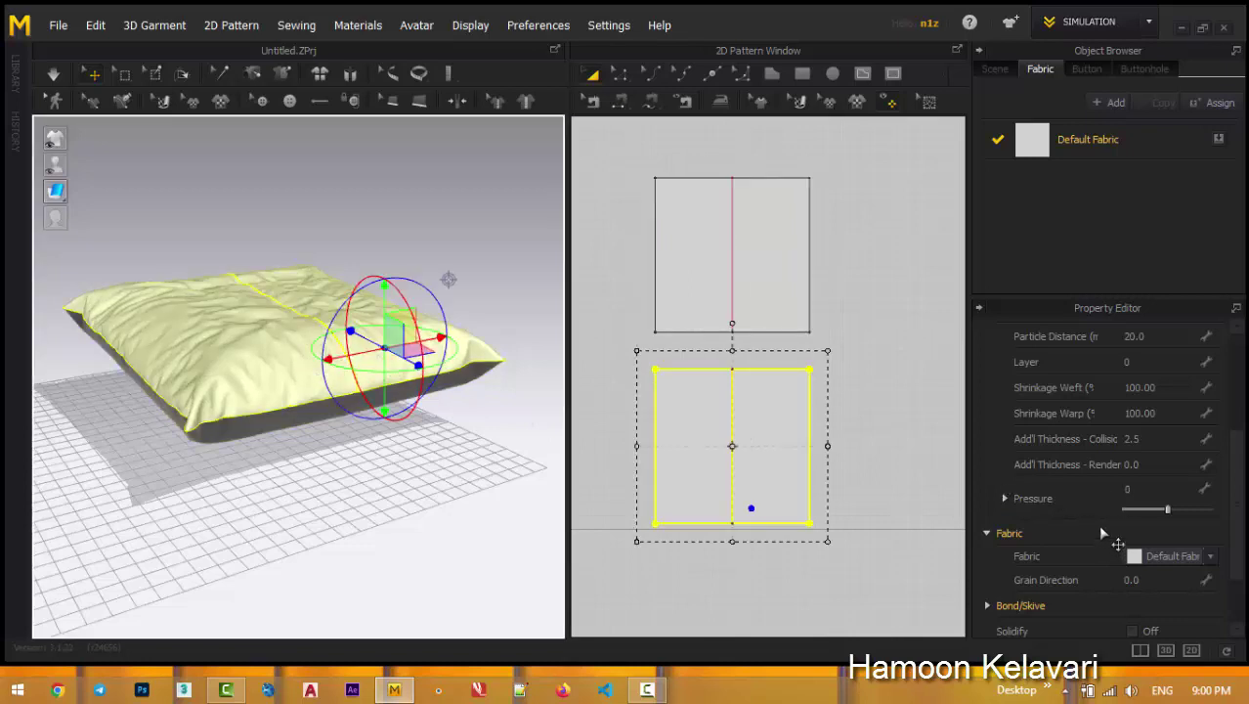
left_click(1129, 489)
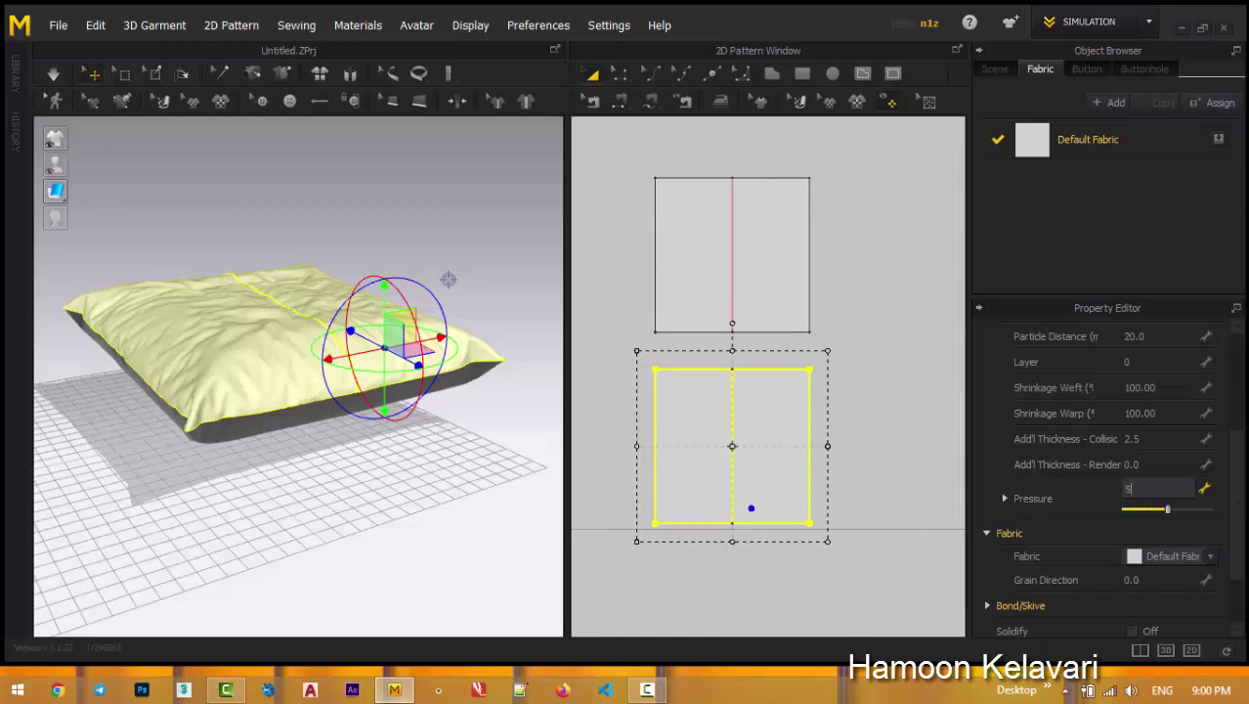
key("Return")
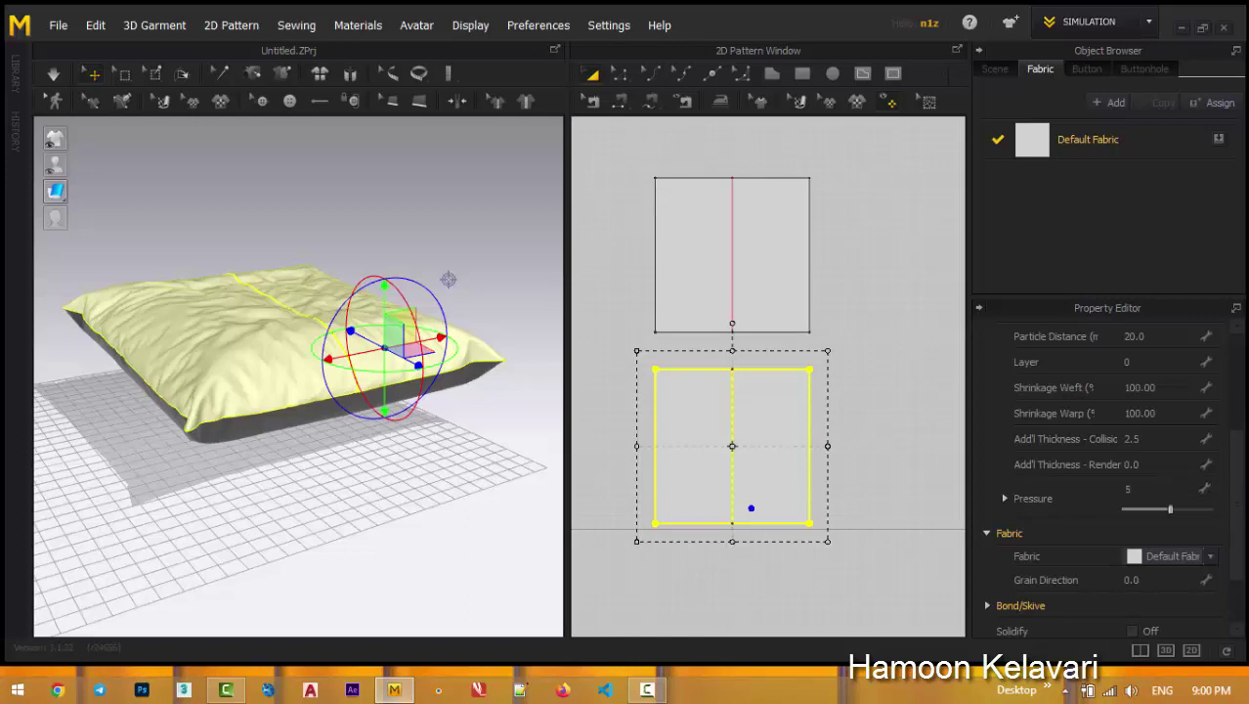
left_click(446, 476)
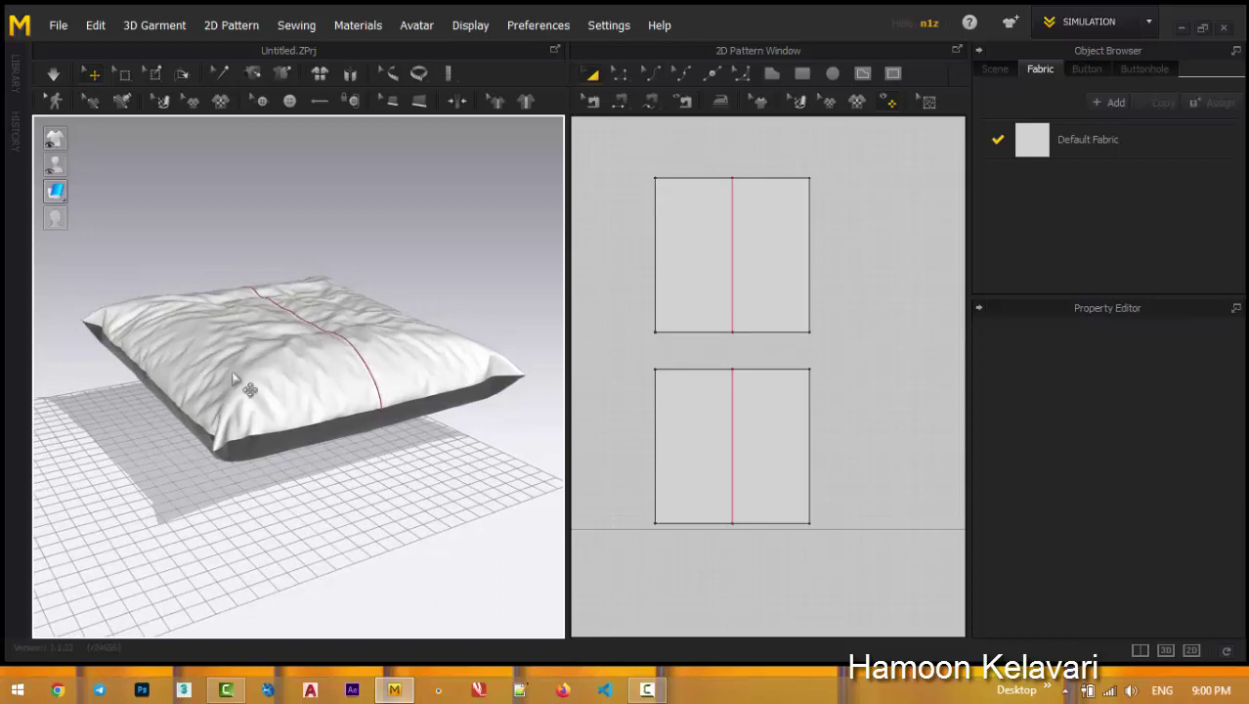
key("space")
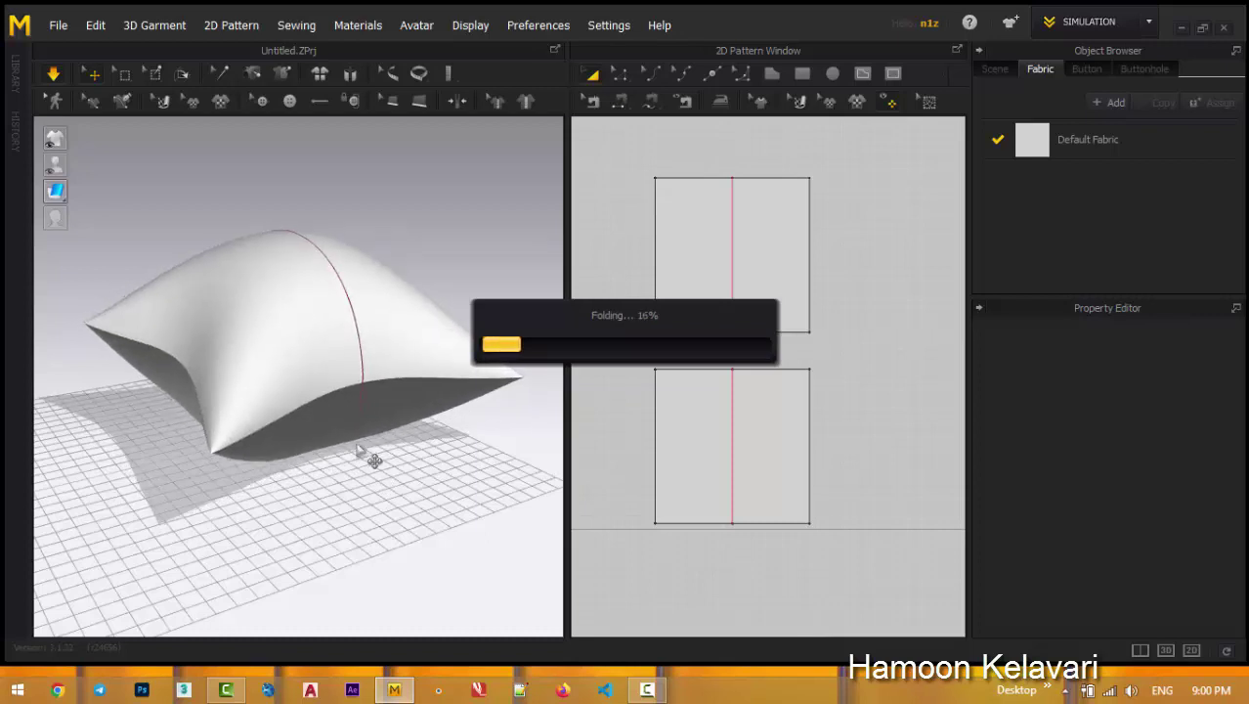
Simulate the pillow with the pressure set to 2 on the lower square and -2 on the upper square.
left_click(315, 363)
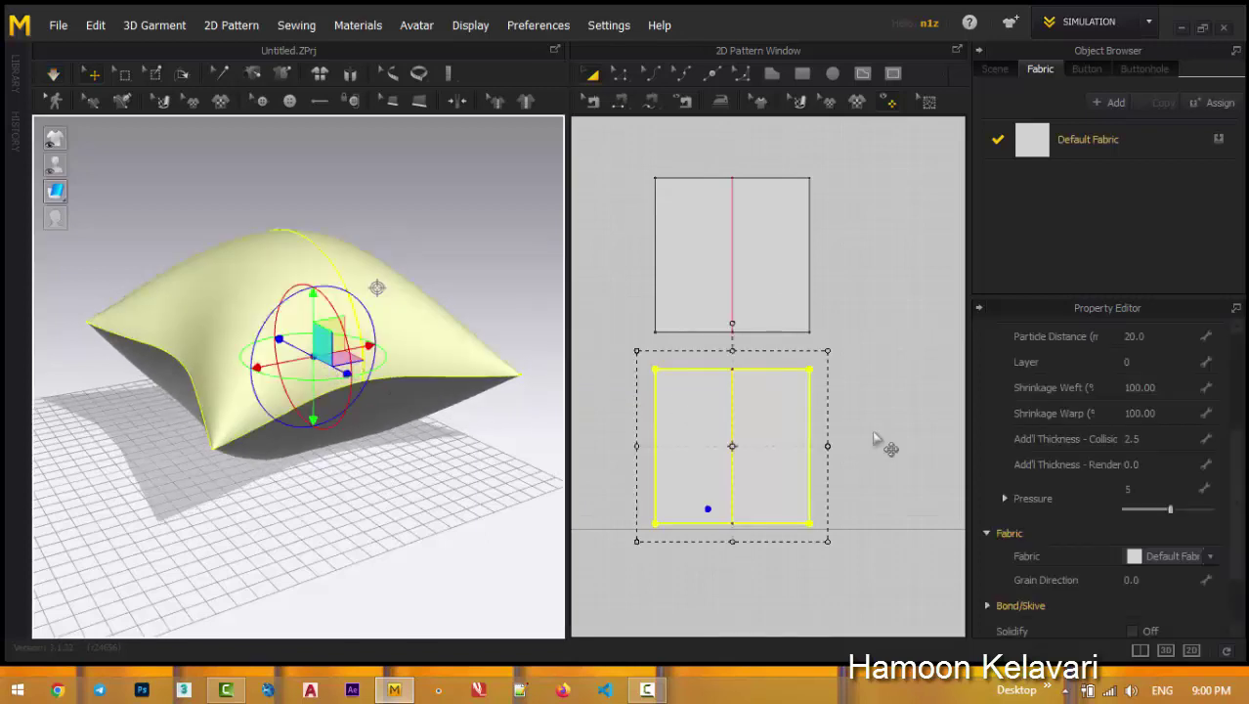
left_click(1136, 497)
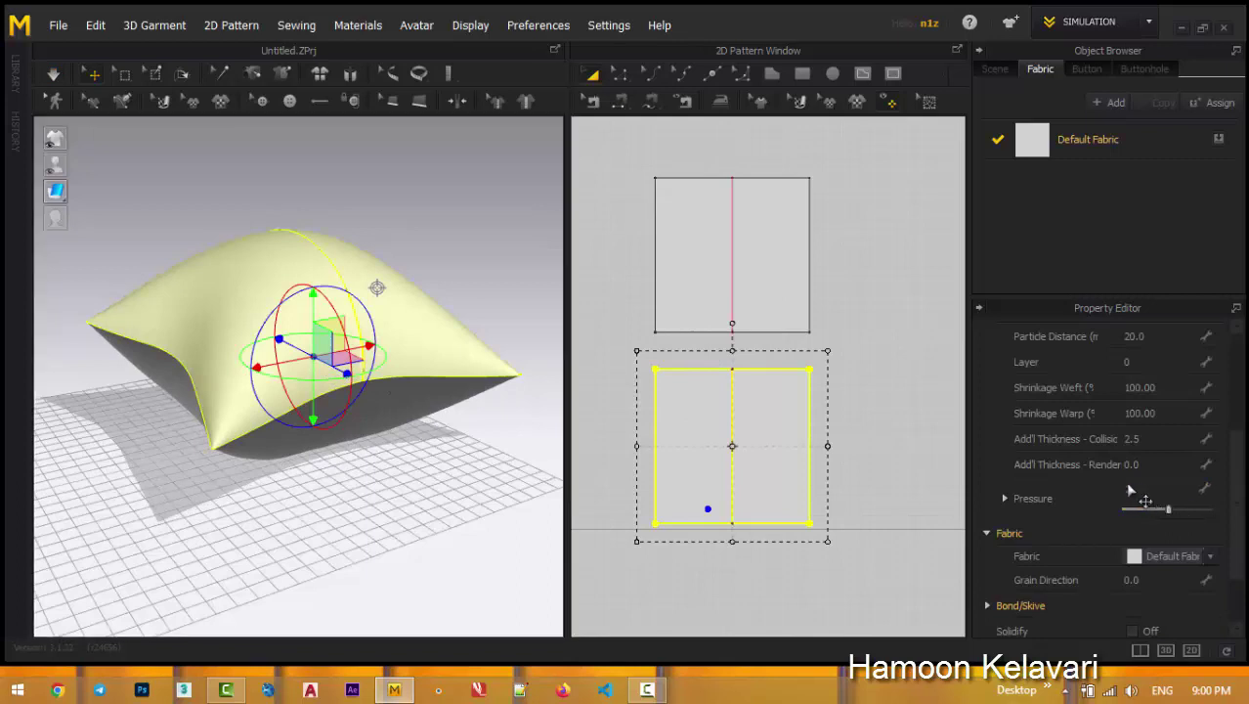
left_click(407, 388)
left_click(1153, 495)
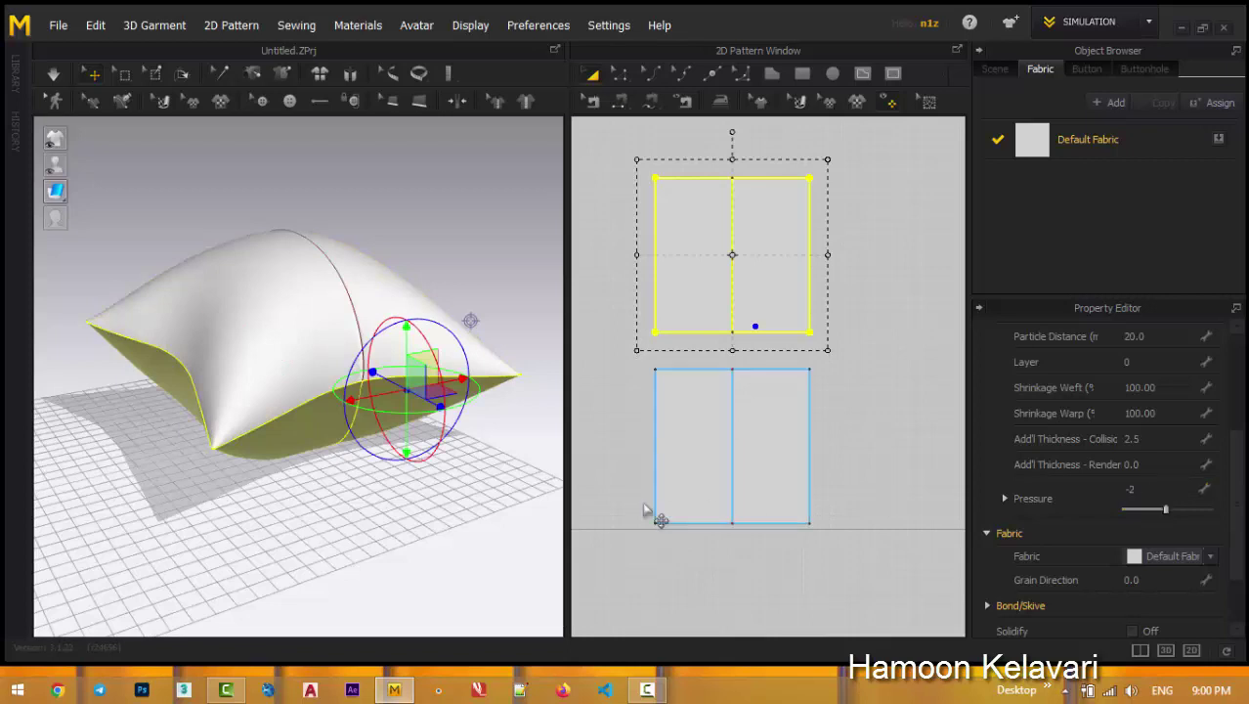
left_click(427, 510)
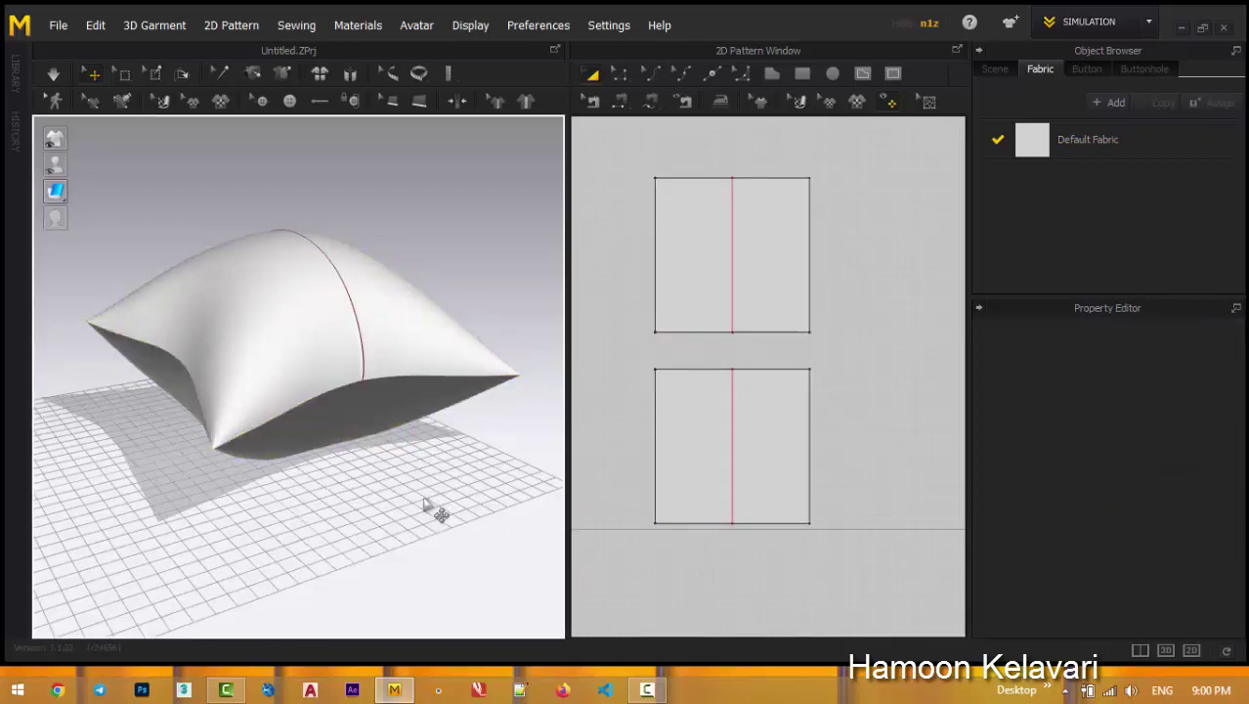
key("space")
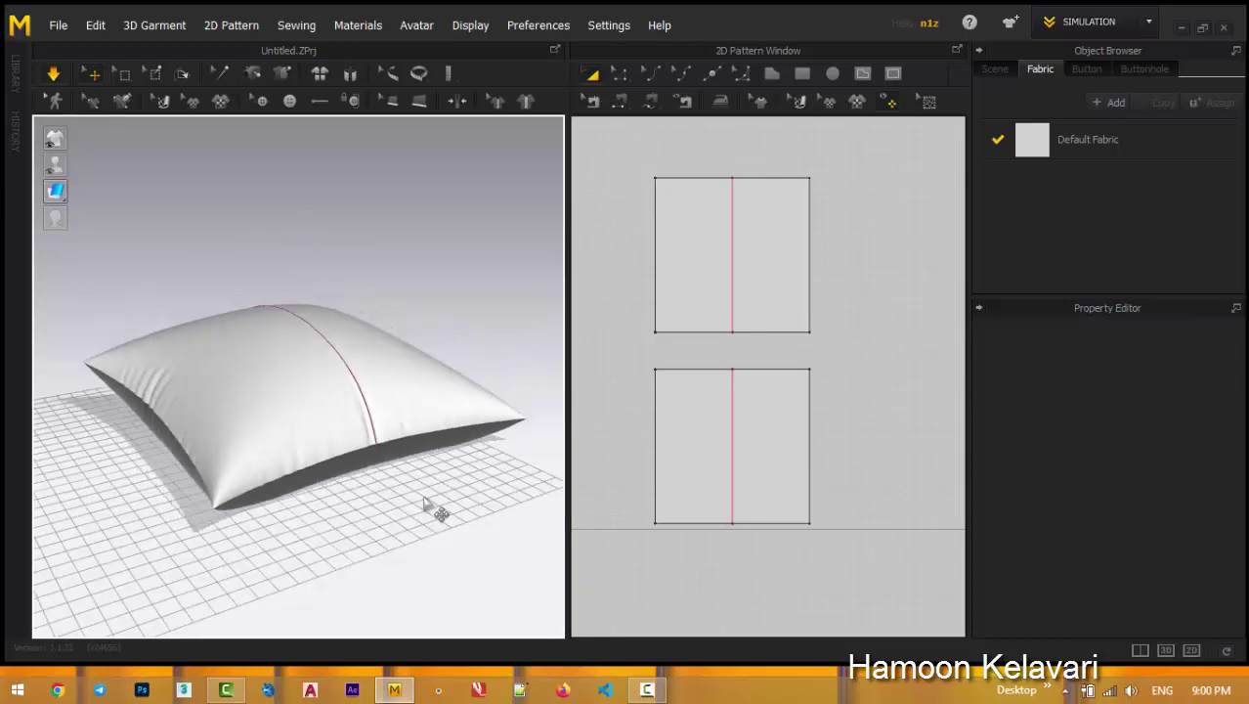
Set the upper square pattern's pressure to 0 and simulate the pillow again.
right_click_drag(424, 504, 318, 537)
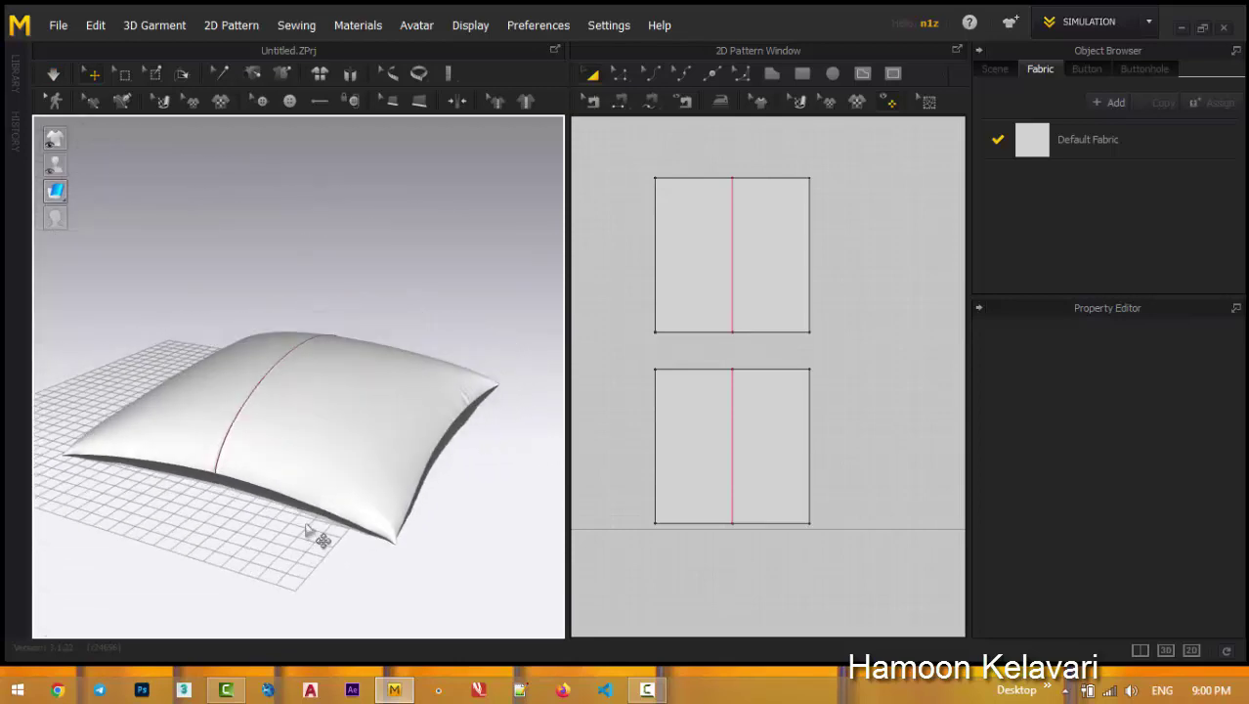
left_click(469, 450)
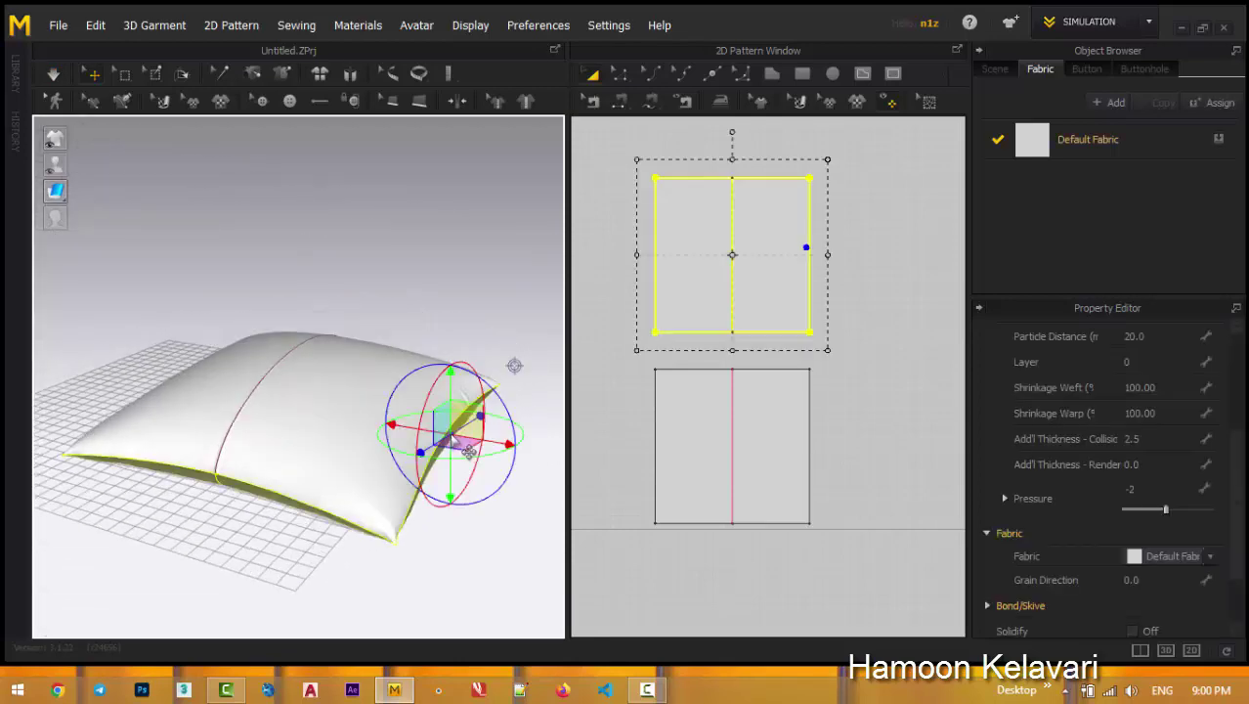
left_click(1159, 497)
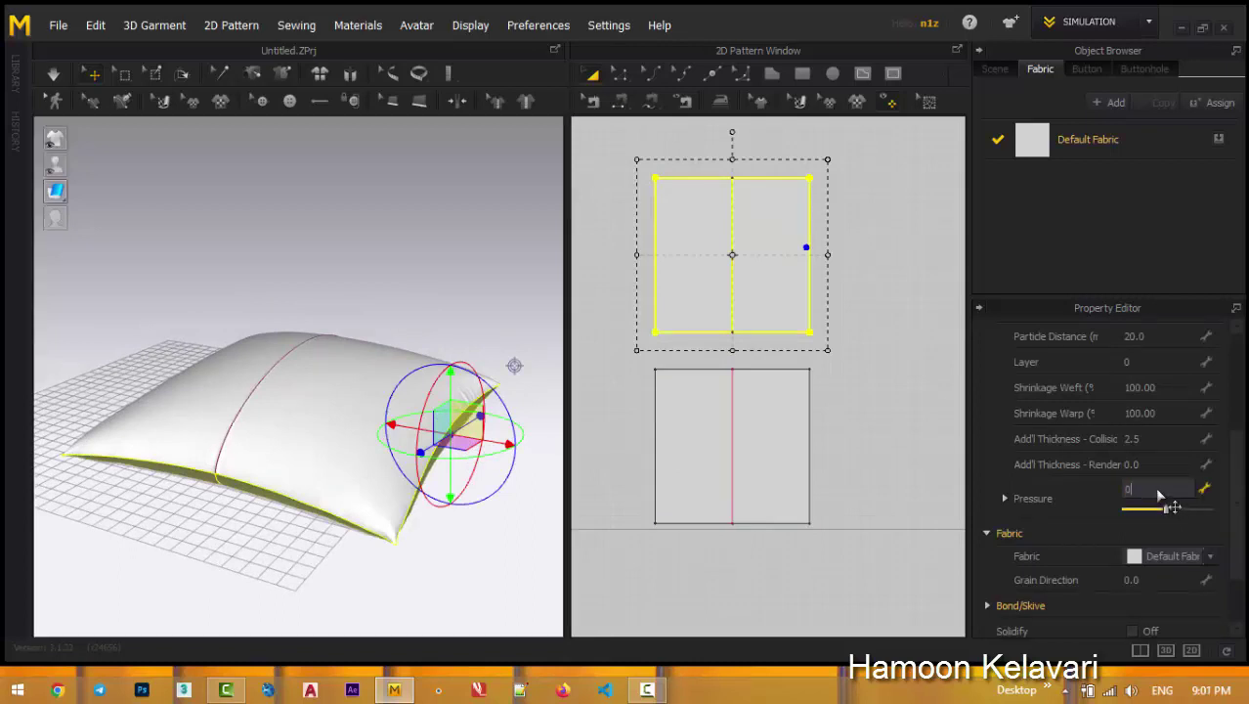
left_click(239, 256)
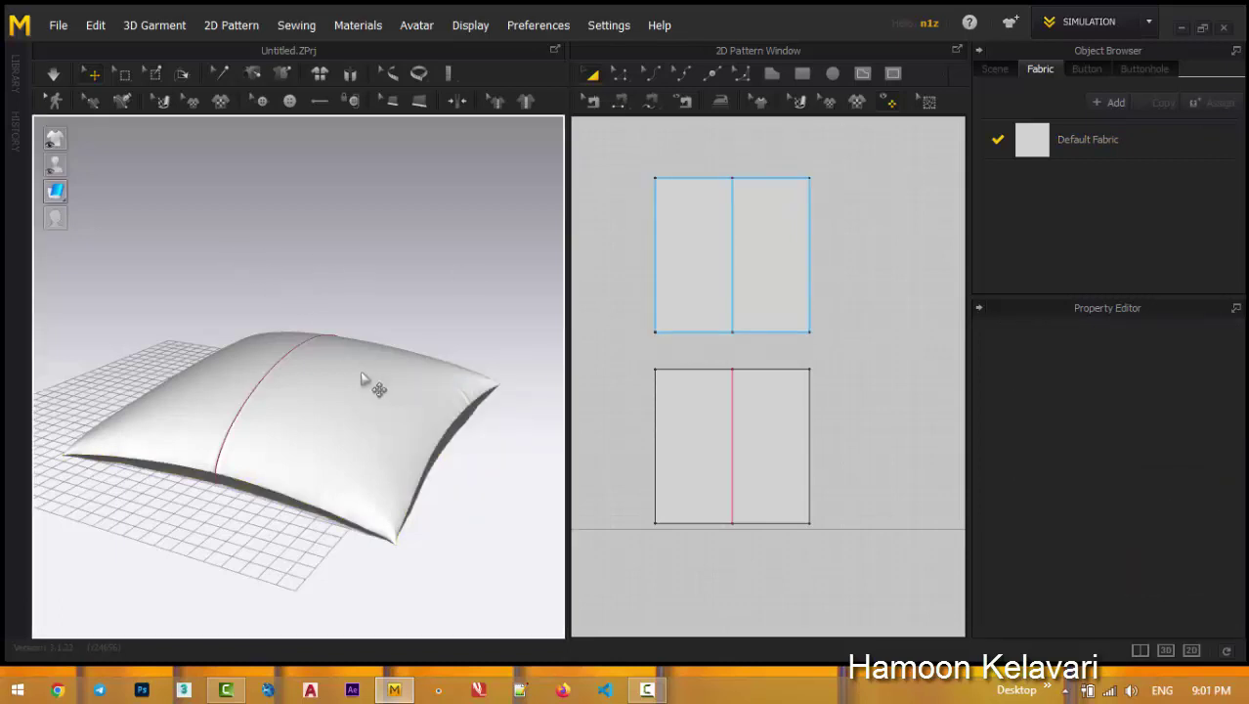
right_click_drag(415, 295, 479, 309)
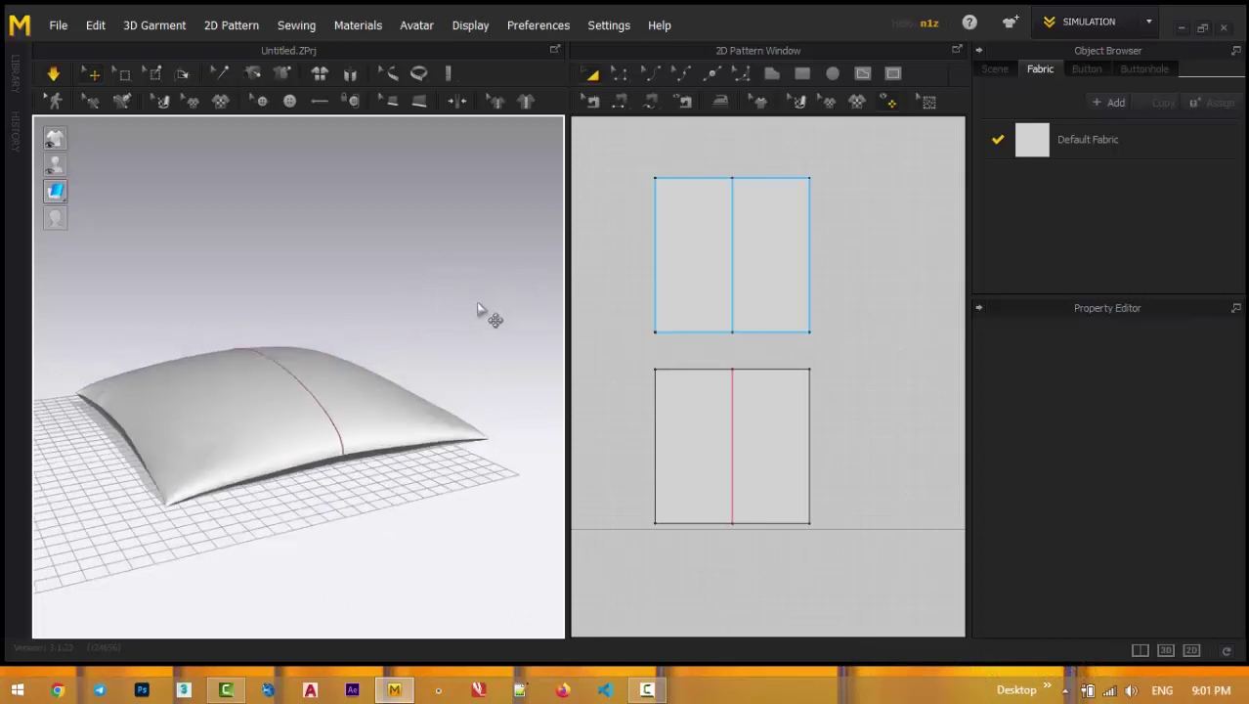
Set the lower square pattern's pressure to 5, simulate the pillow and inspect it from the side.
left_click(388, 410)
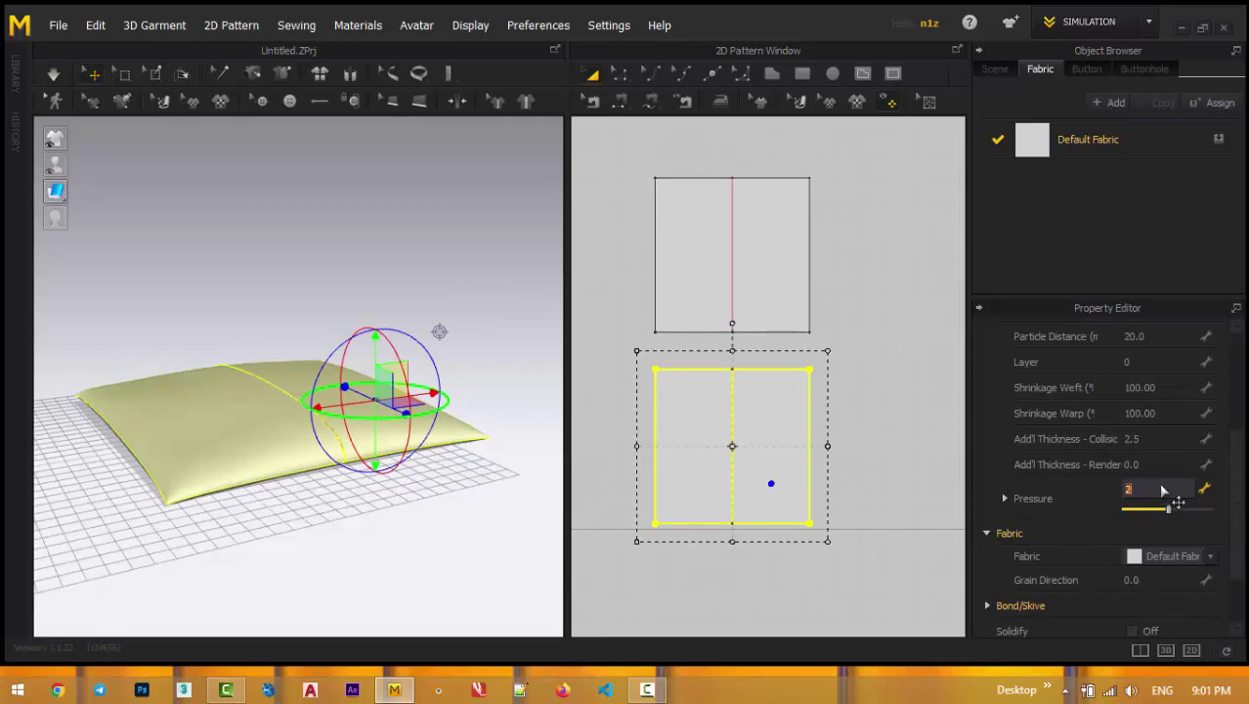
type("5")
key("Return")
left_click(423, 311)
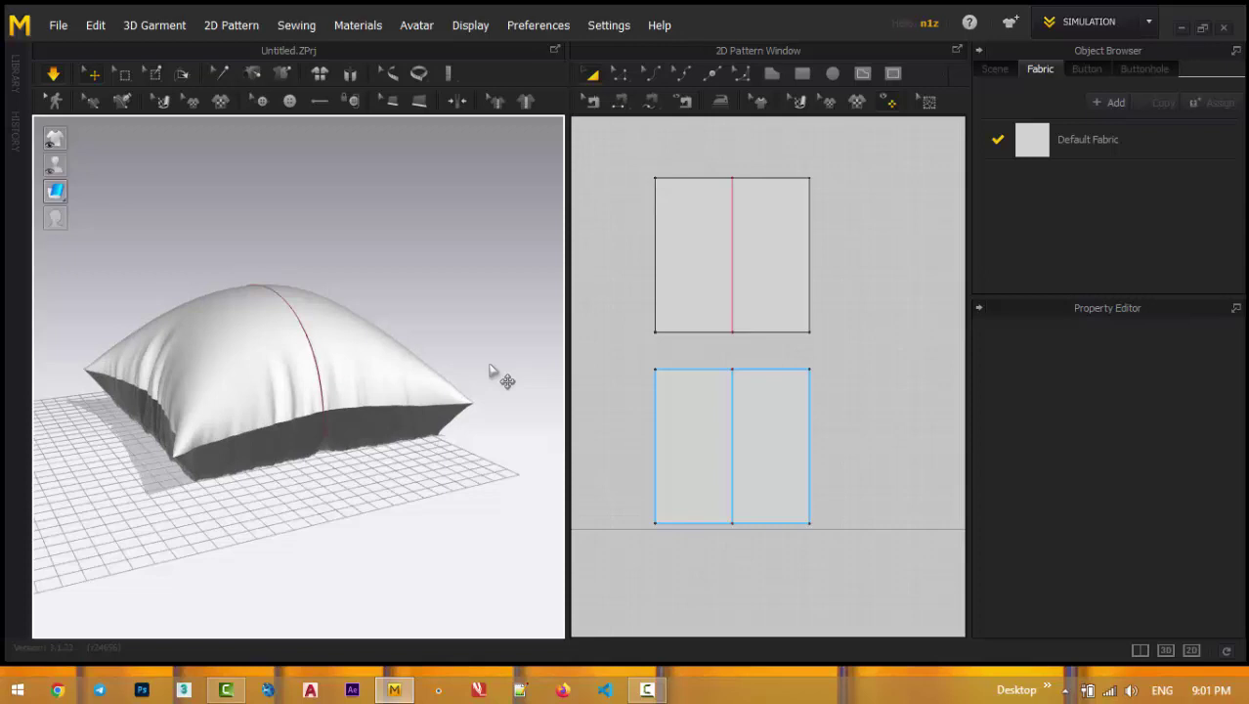
right_click_drag(487, 361, 367, 418)
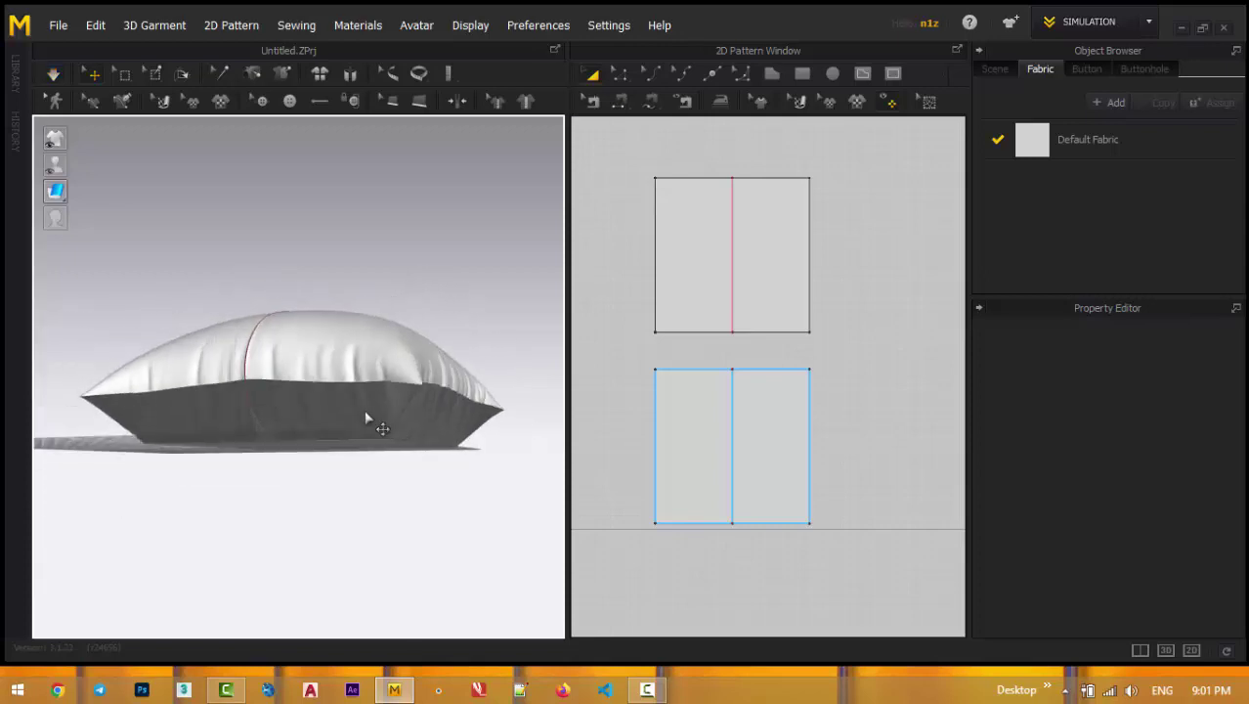
right_click_drag(409, 459, 368, 418)
Set the upper square pattern's pressure to -1 and run the simulation with nothing selected.
left_click(369, 418)
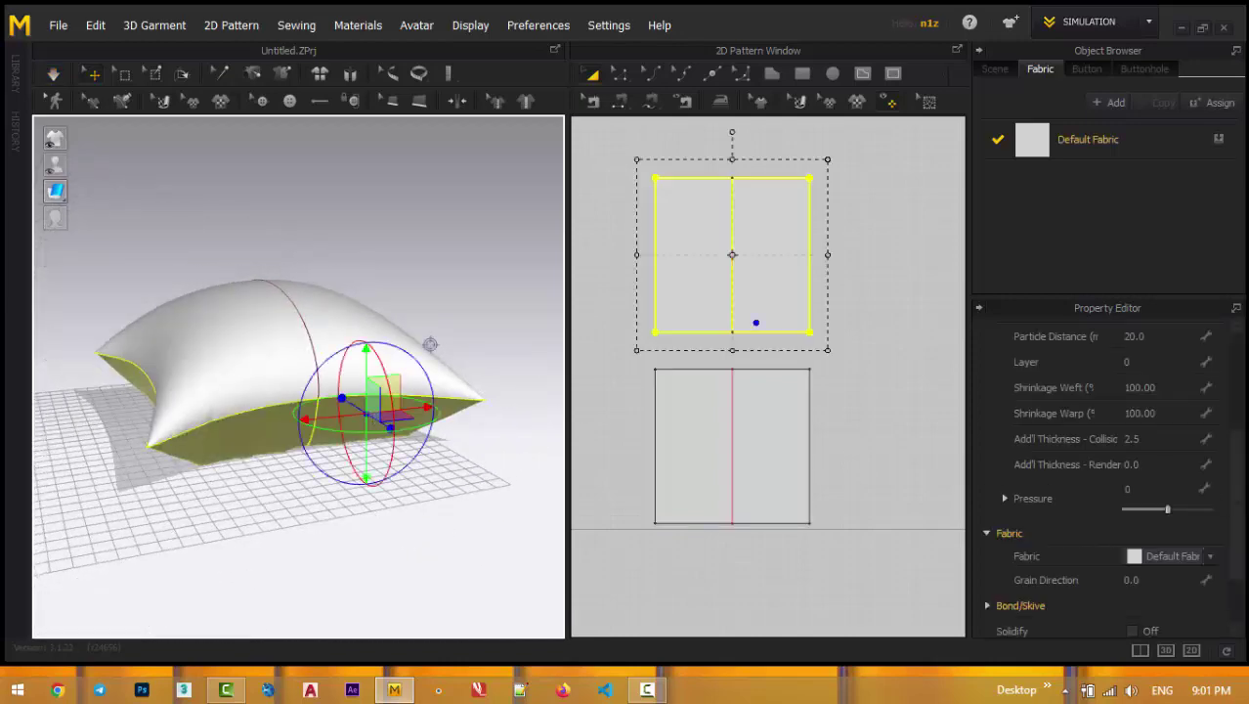
left_click(1151, 492)
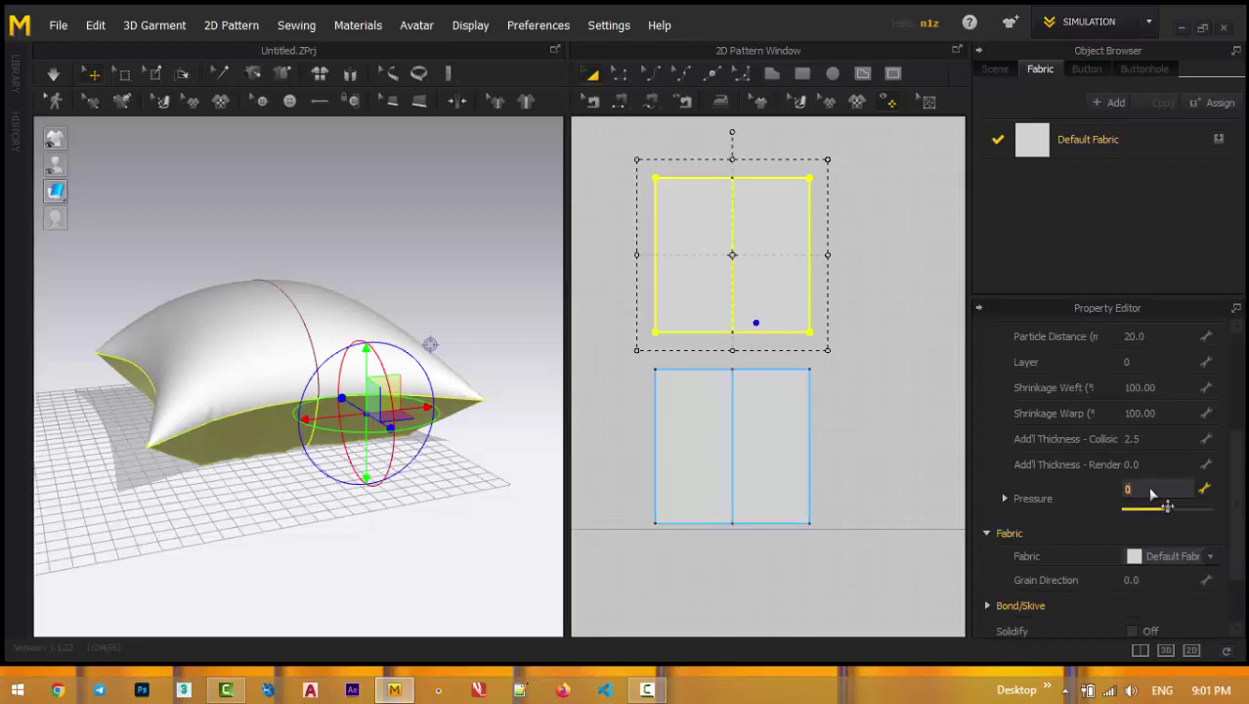
left_click(1151, 491)
key("Return")
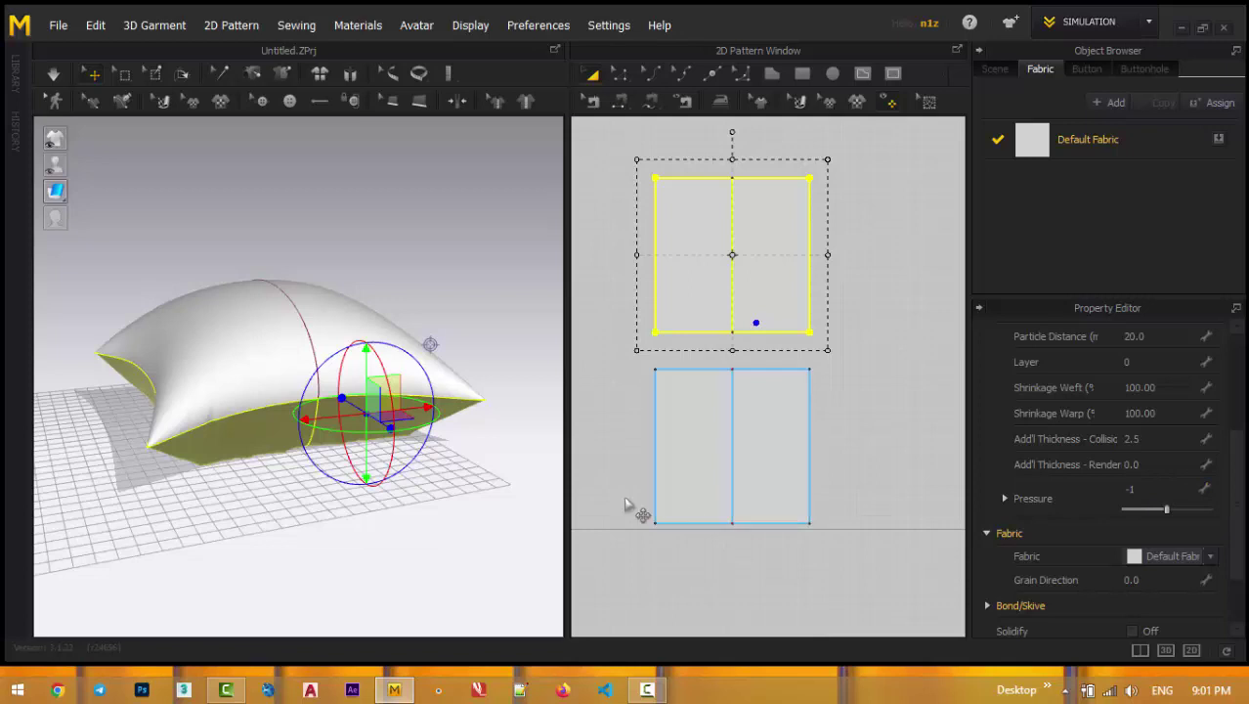
left_click(480, 530)
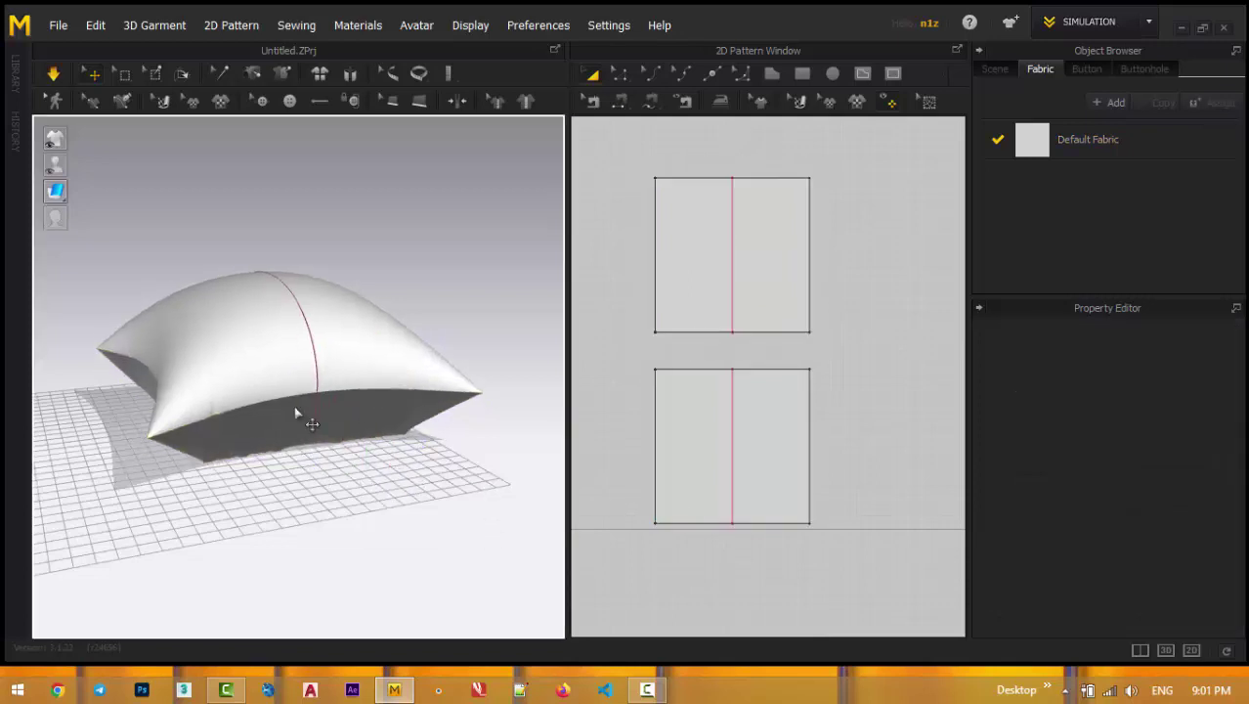
Pull the pillow's top fabric while the simulation is running and inspect the underside.
left_click_drag(320, 390, 396, 450)
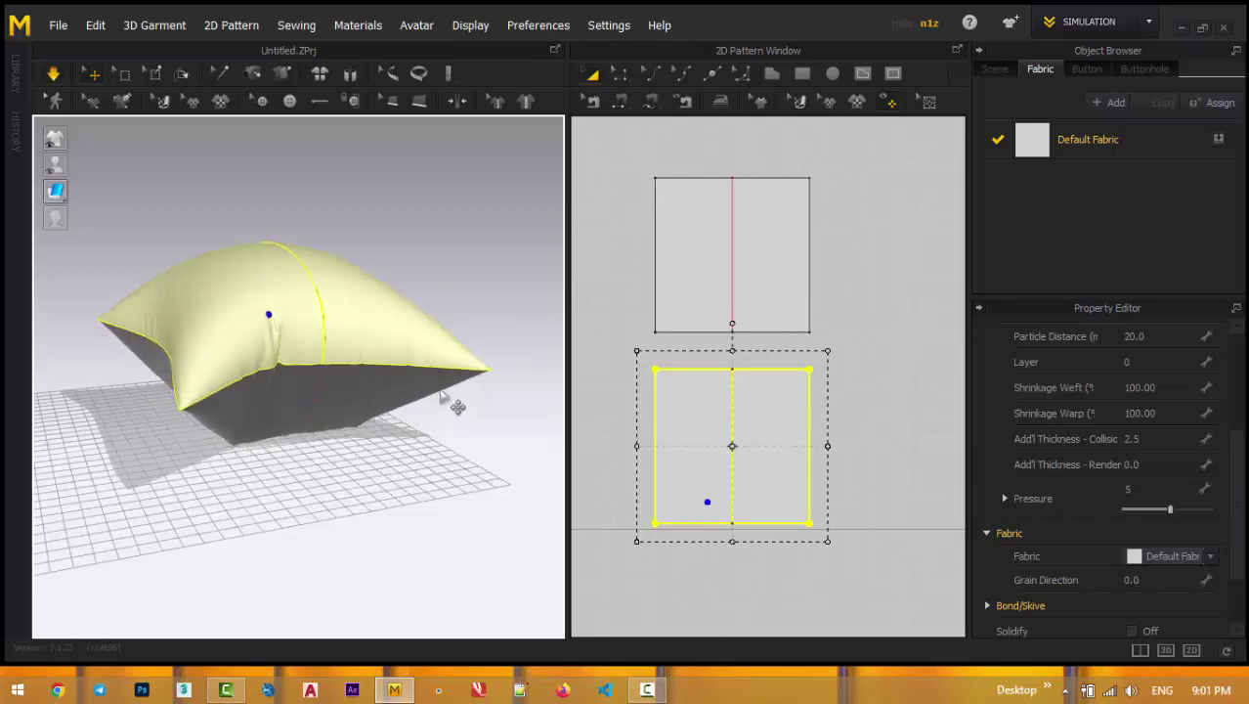
right_click_drag(440, 390, 389, 477)
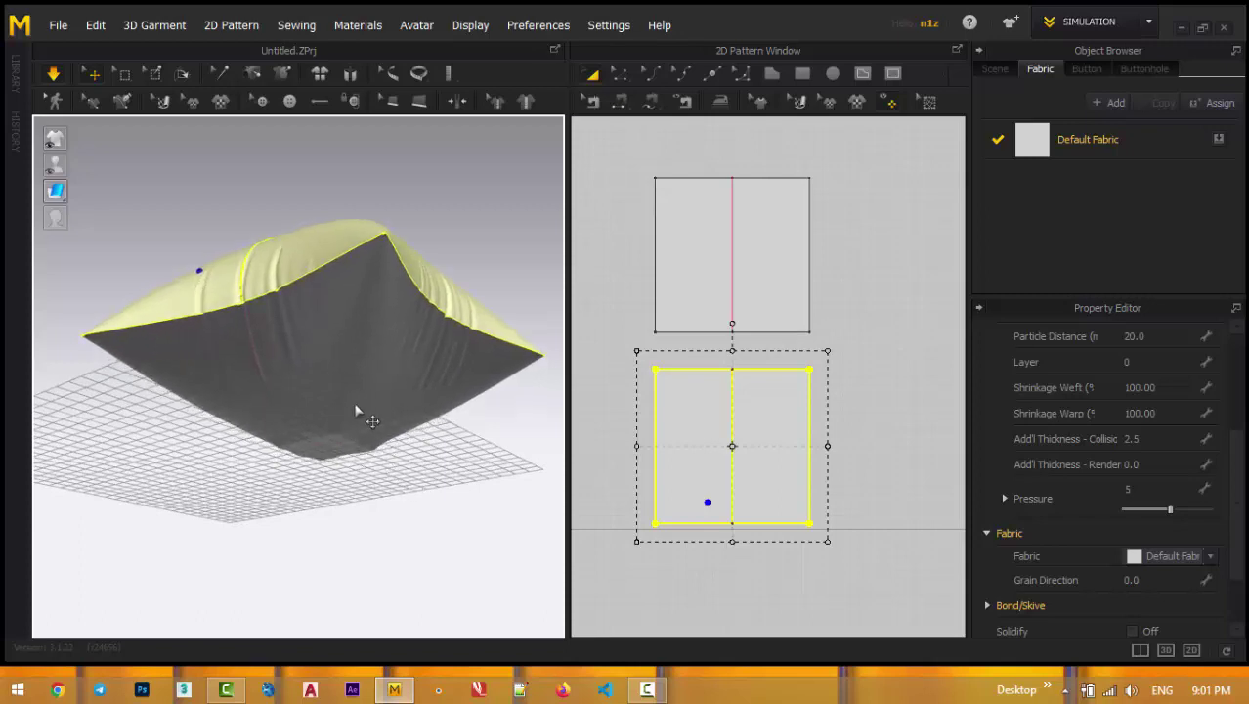
Set the lower square pattern's pressure to 2, simulate the pillow again and leave nothing selected.
right_click_drag(375, 358, 382, 398)
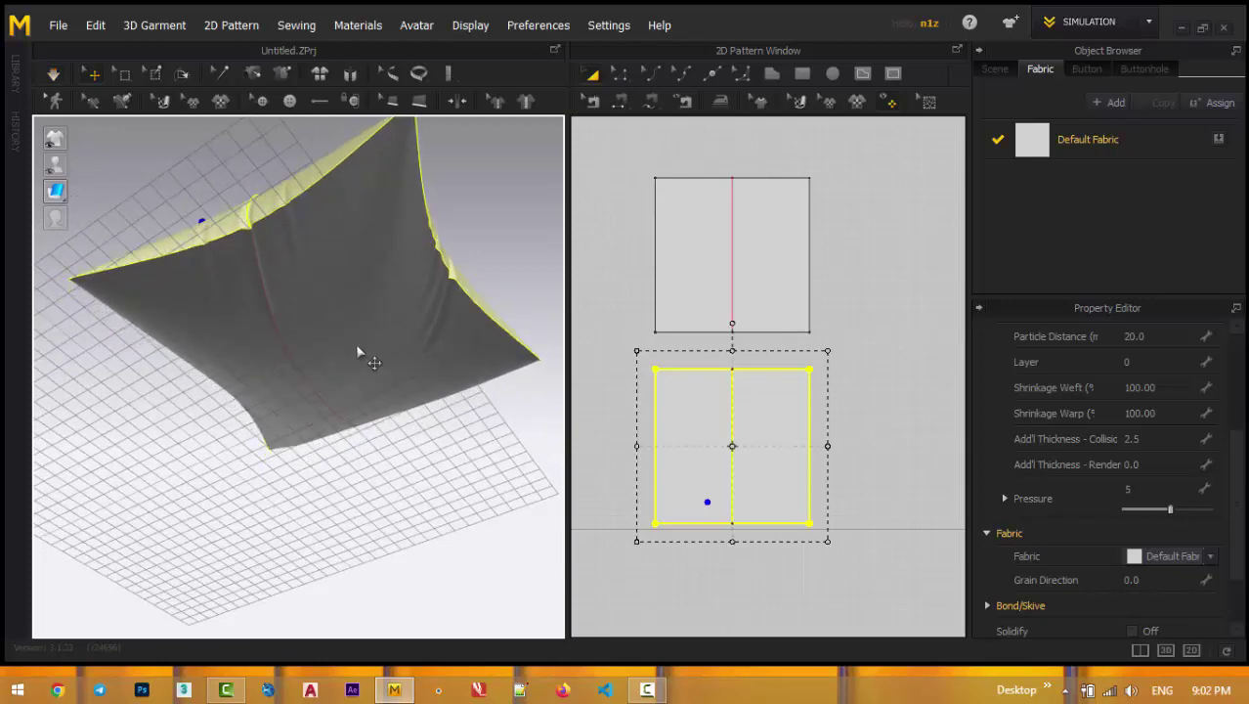
right_click_drag(346, 332, 831, 565)
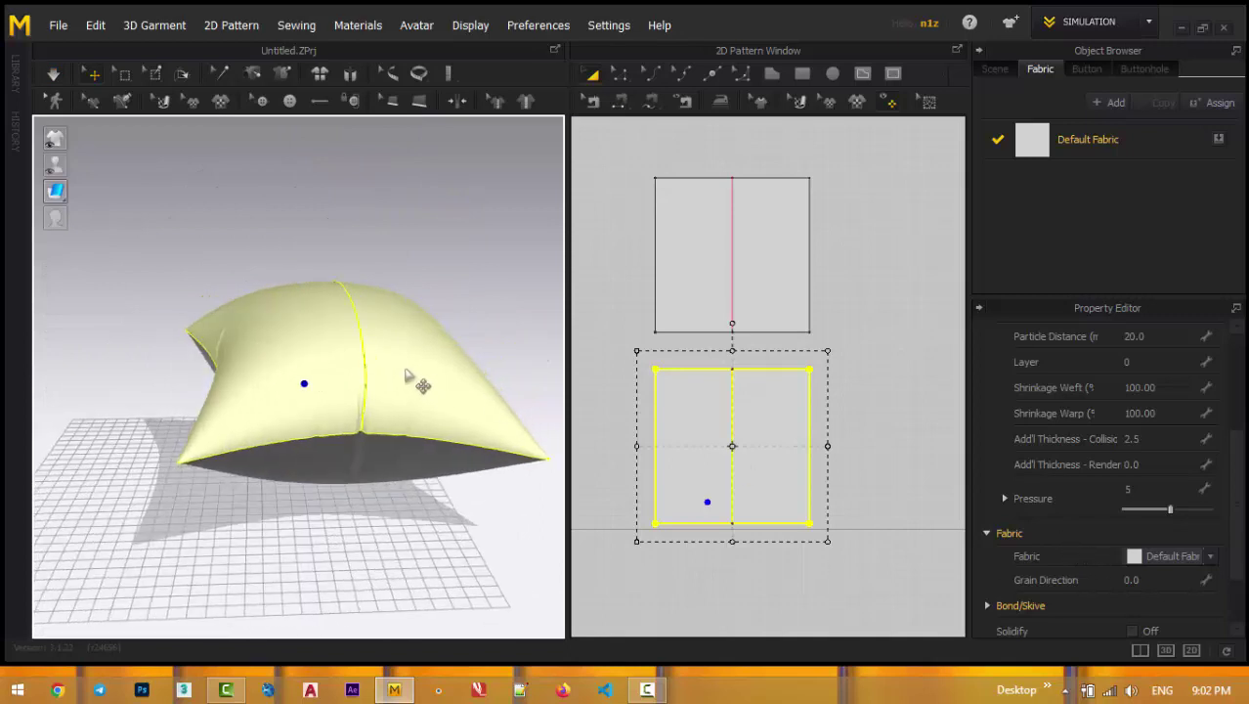
left_click(1139, 488)
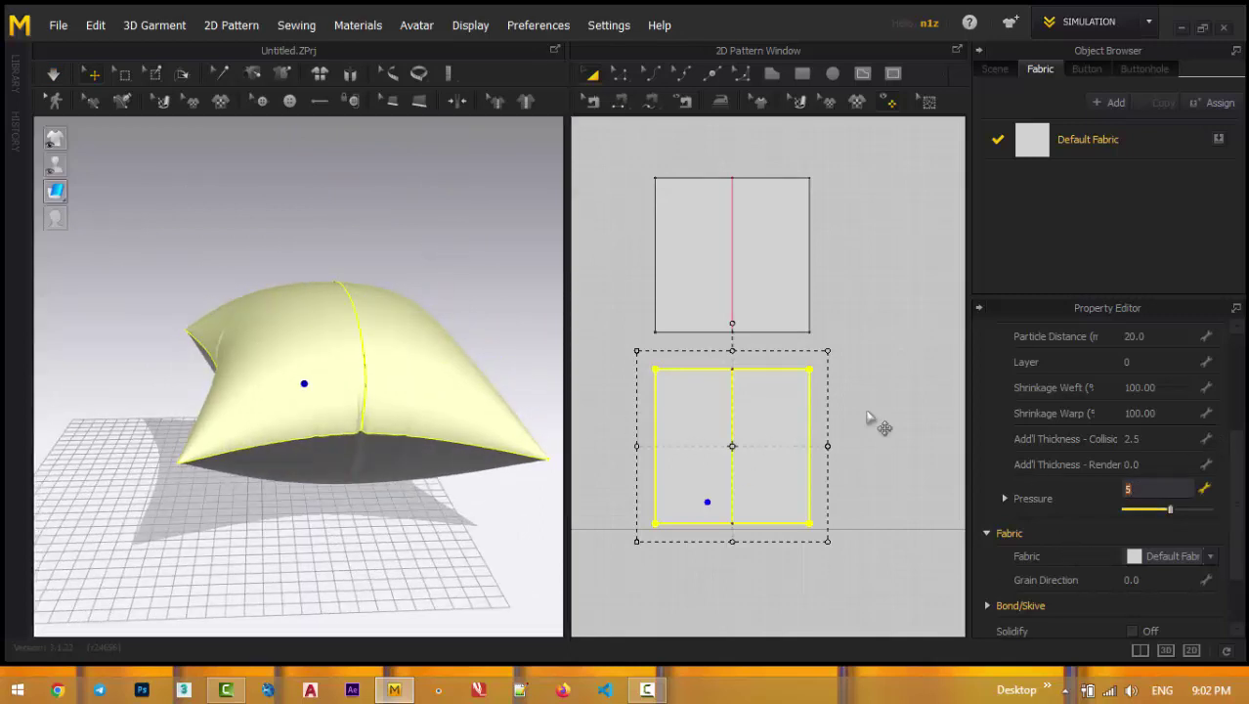
type("2")
key("Return")
left_click(510, 318)
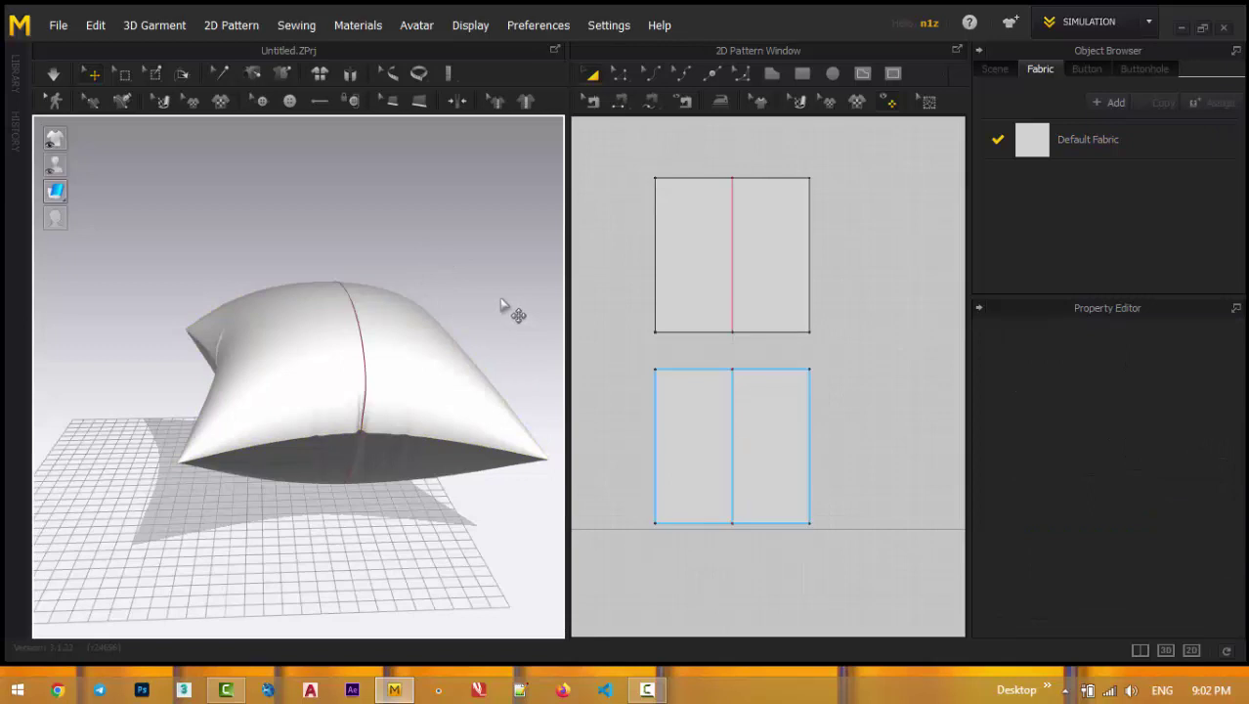
right_click_drag(502, 305, 388, 248)
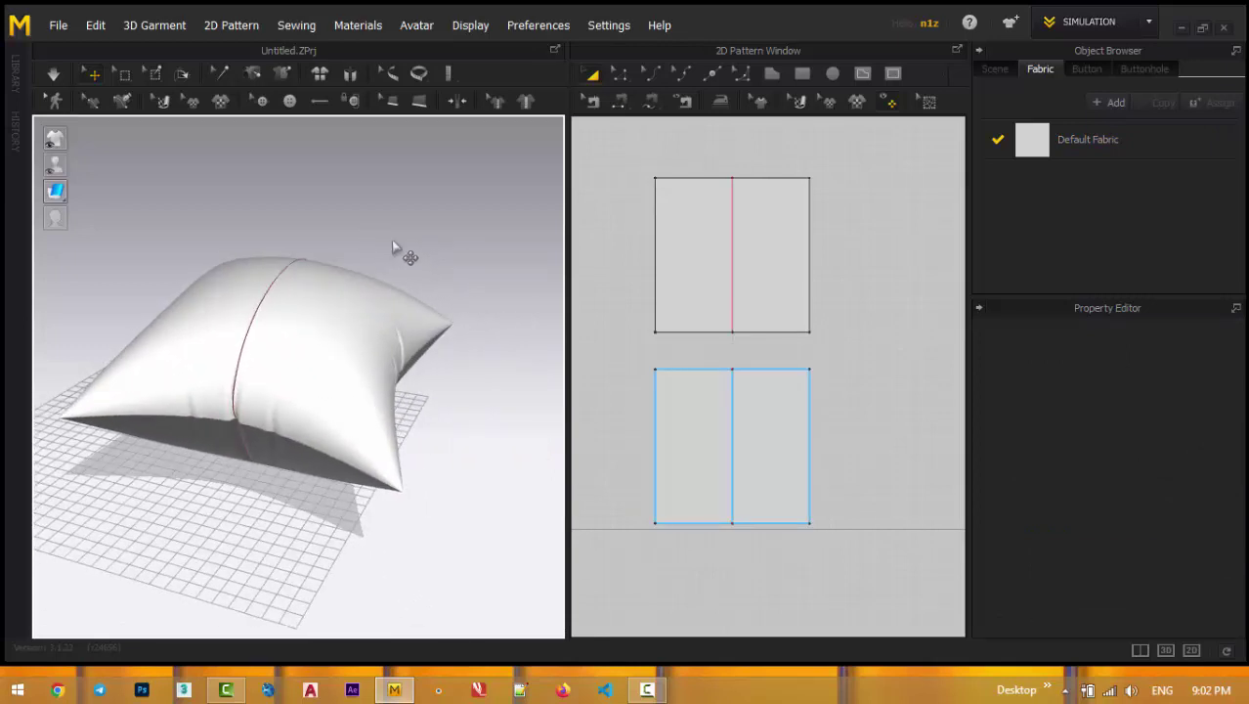
left_click(337, 391)
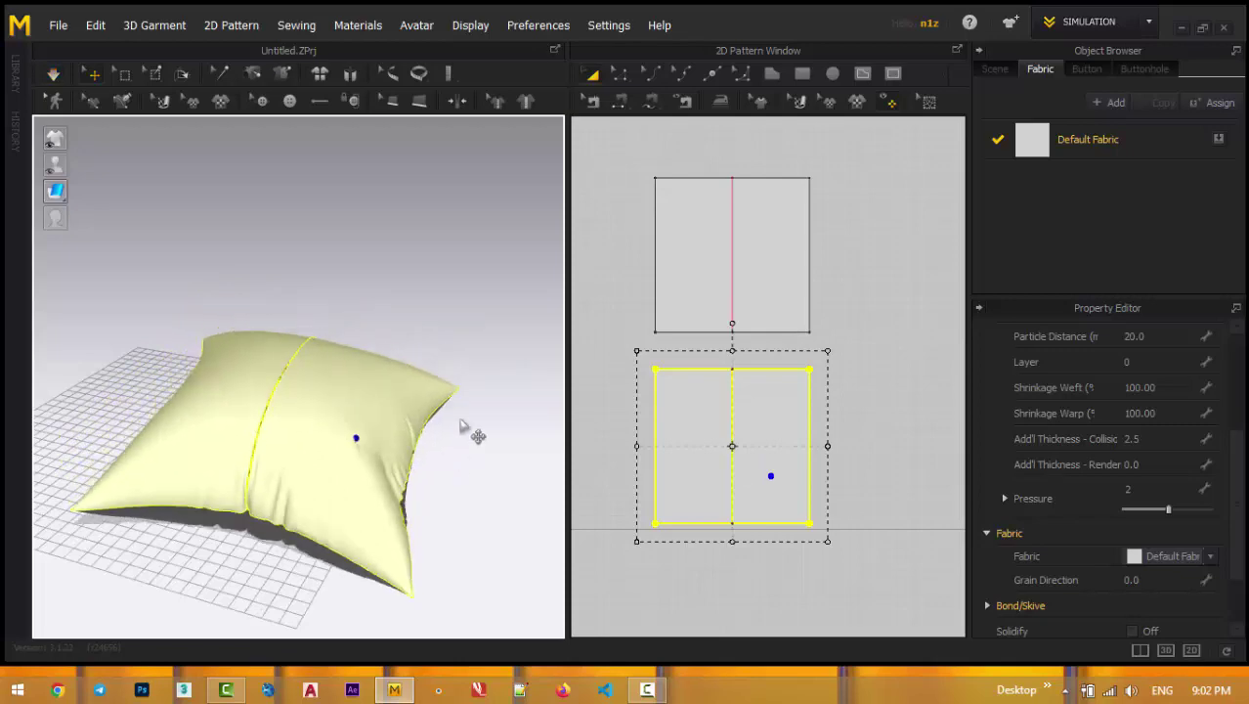
left_click(461, 323)
right_click_drag(460, 315, 453, 354)
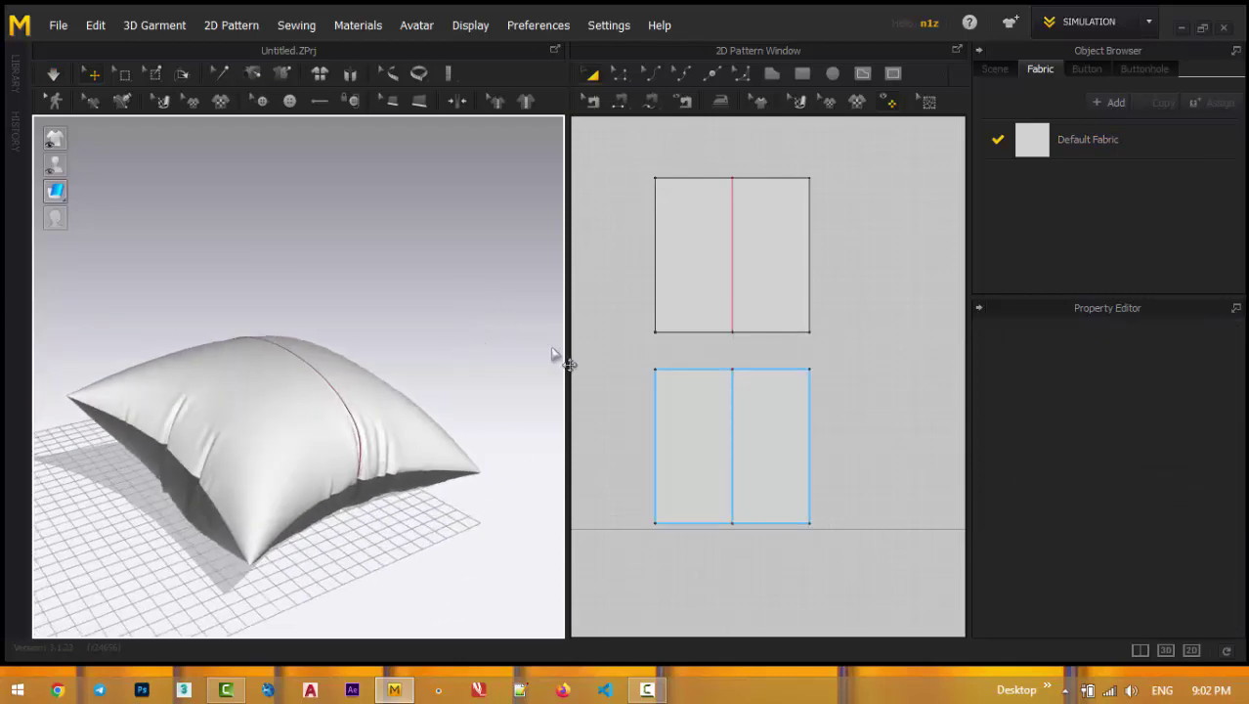
Widen the 3D window beside the 2D pattern area and inspect the pillow's top and side folds from several angles.
left_click_drag(569, 353, 675, 370)
right_click_drag(625, 366, 405, 396)
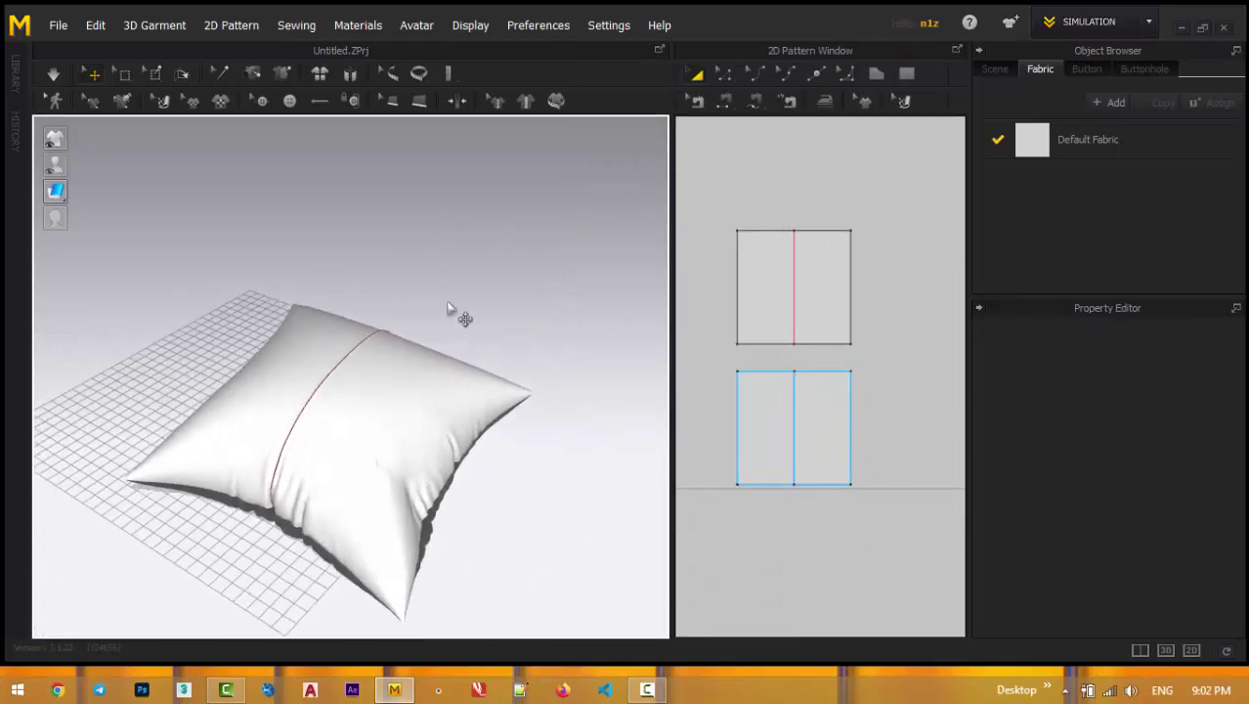
right_click_drag(452, 313, 451, 254)
right_click_drag(571, 230, 553, 266)
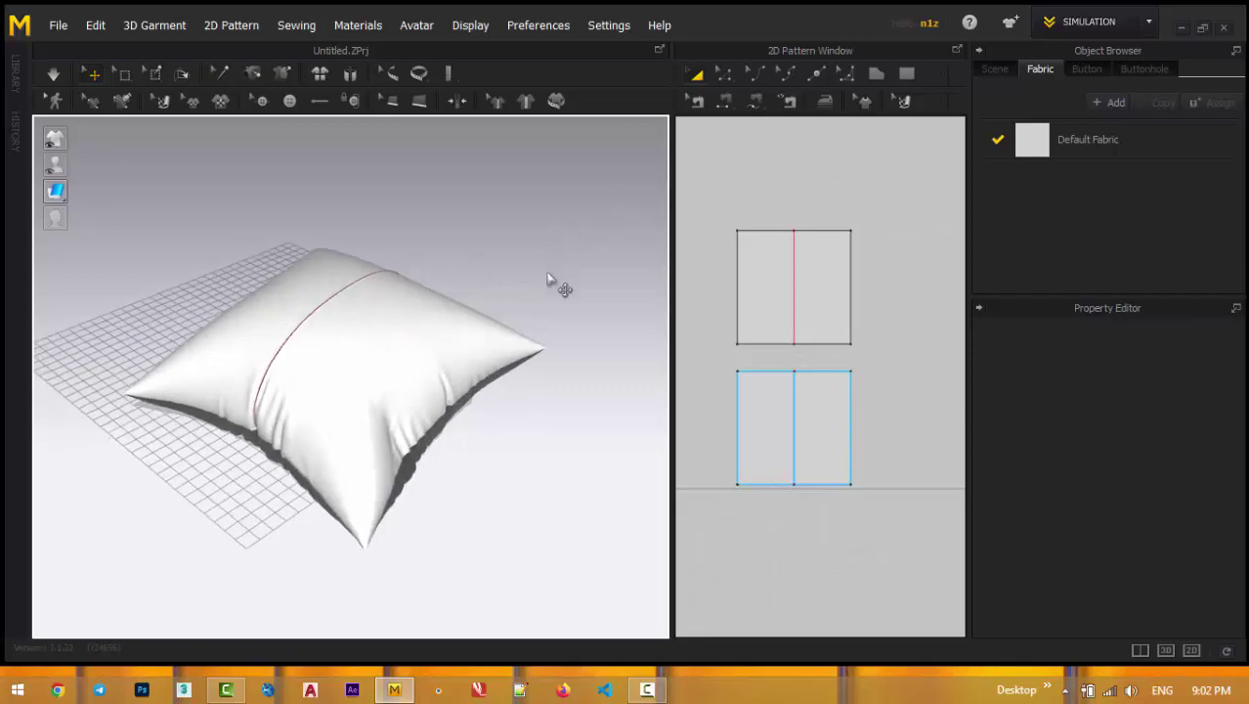